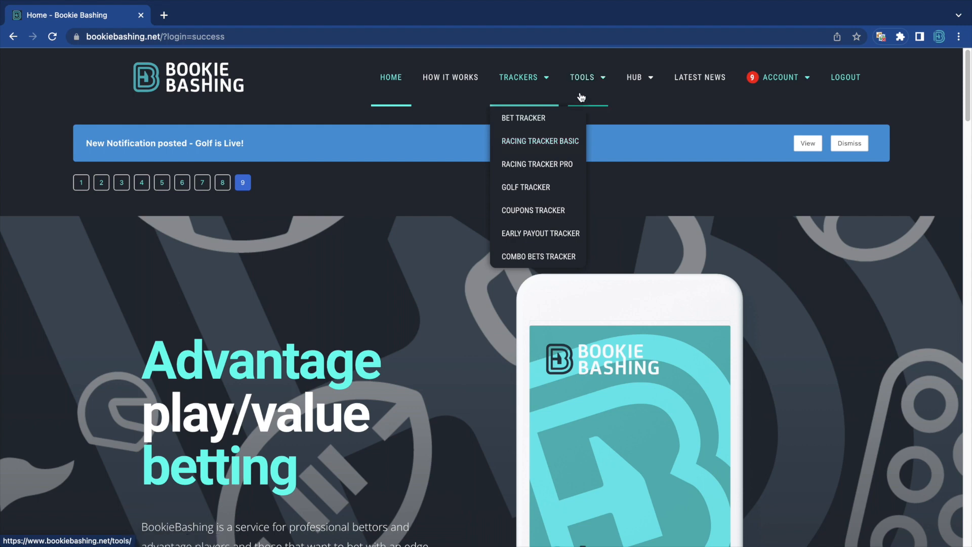
- Open the Bet Builder from the site's tools
{"action": "mouse_move", "coordinate": [587, 89]}
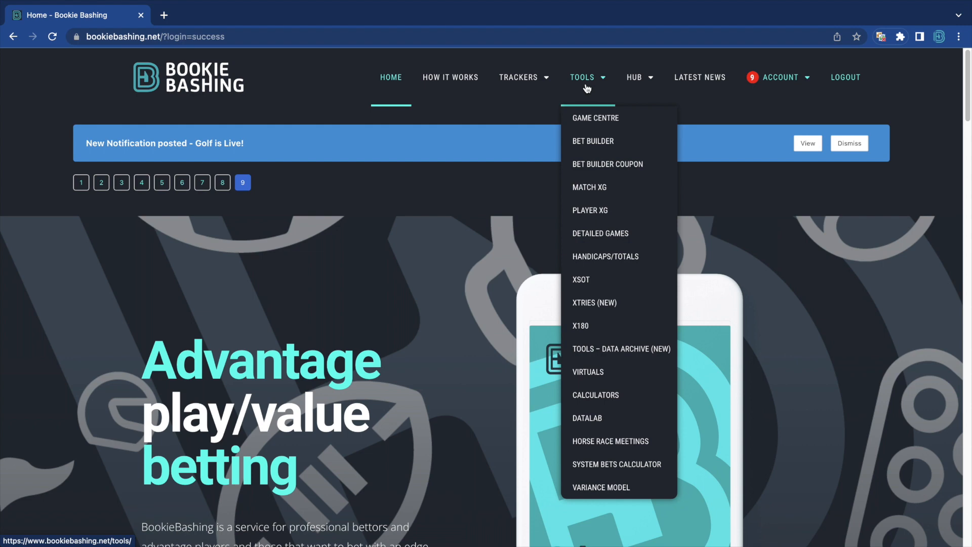
{"action": "left_click", "coordinate": [602, 142]}
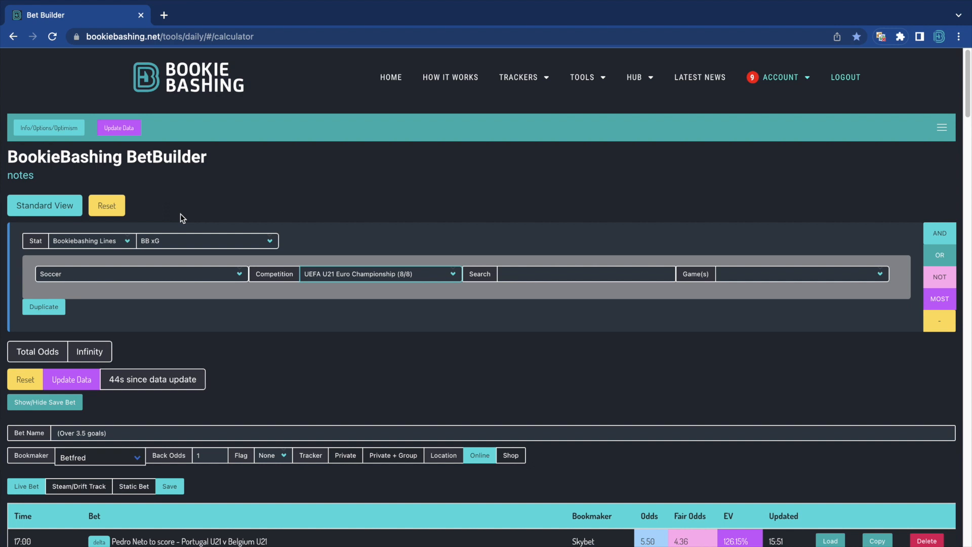
- Look over the Bet Builder's sport and stat source choices and the save-bet section
{"action": "mouse_move", "coordinate": [540, 79]}
{"action": "left_click", "coordinate": [141, 273]}
{"action": "left_click", "coordinate": [141, 274]}
{"action": "left_click", "coordinate": [91, 240]}
{"action": "left_click", "coordinate": [200, 204]}
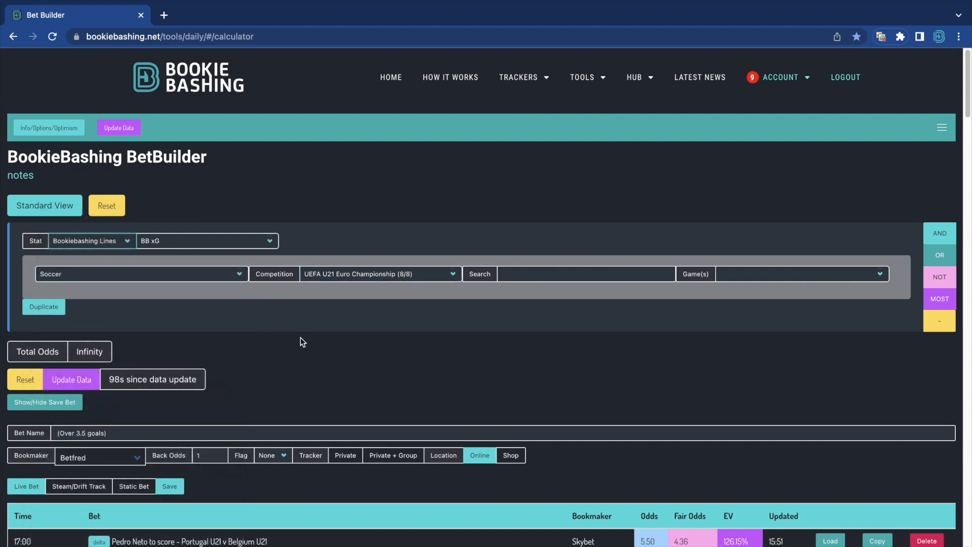
{"action": "scroll", "coordinate": [154, 331], "scroll_direction": "down", "scroll_amount": 1}
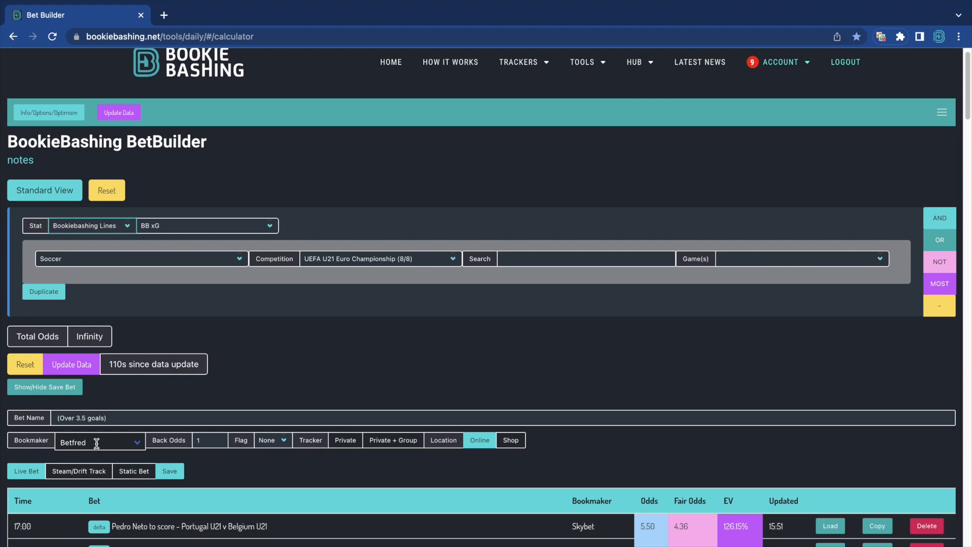
{"action": "scroll", "coordinate": [119, 405], "scroll_direction": "up", "scroll_amount": 1}
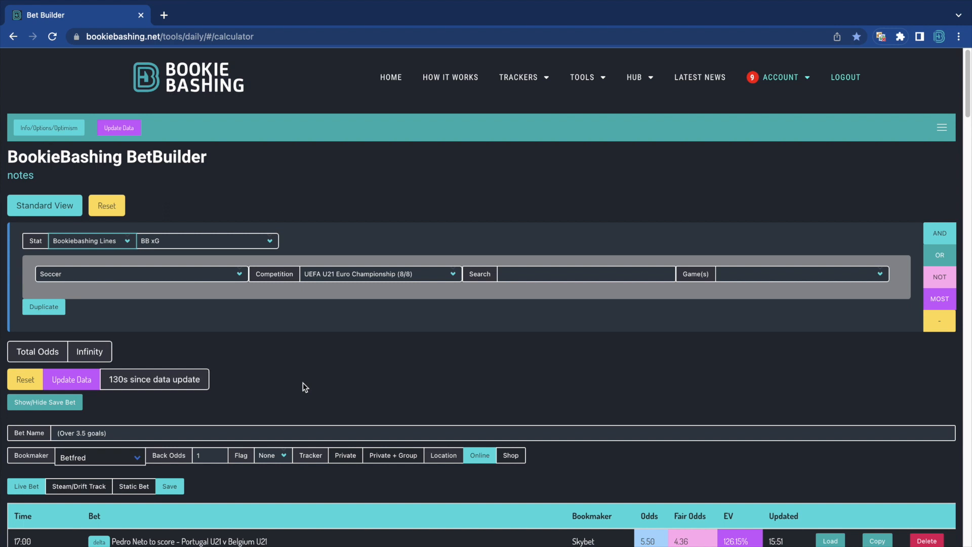
- Update the Bet Builder's data
{"action": "left_click", "coordinate": [108, 133]}
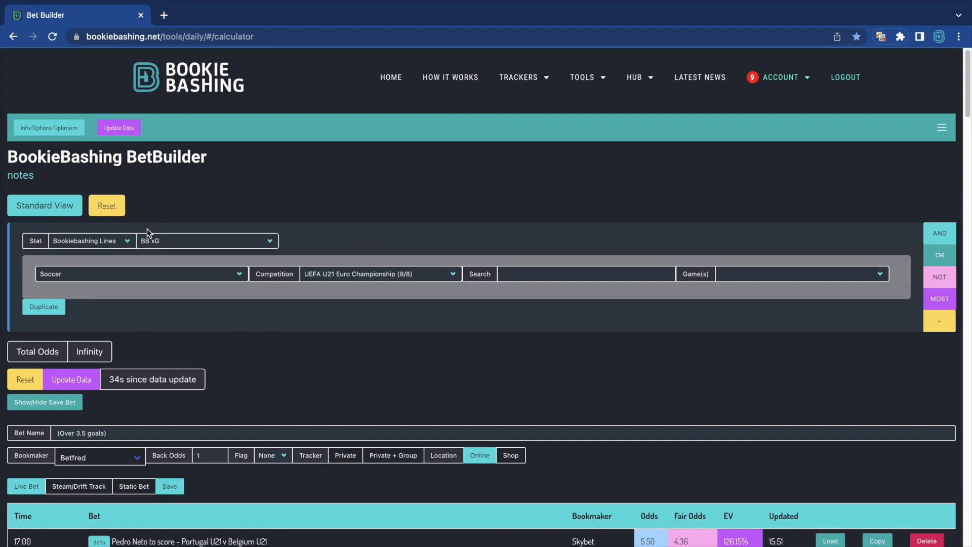
{"action": "left_click", "coordinate": [120, 129]}
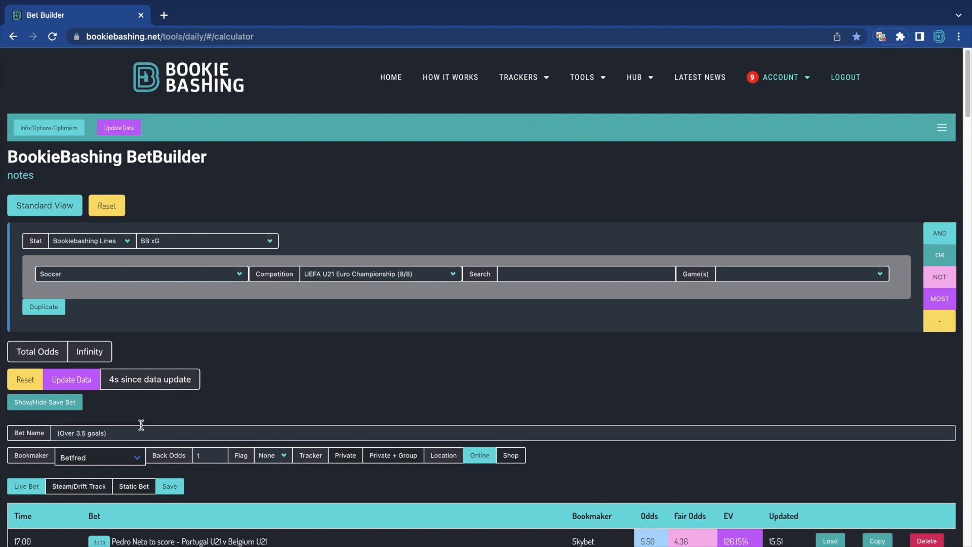
- Keep Bookiebashing Lines as the stat source and set the stat to BB Handicaps
{"action": "left_click", "coordinate": [86, 246]}
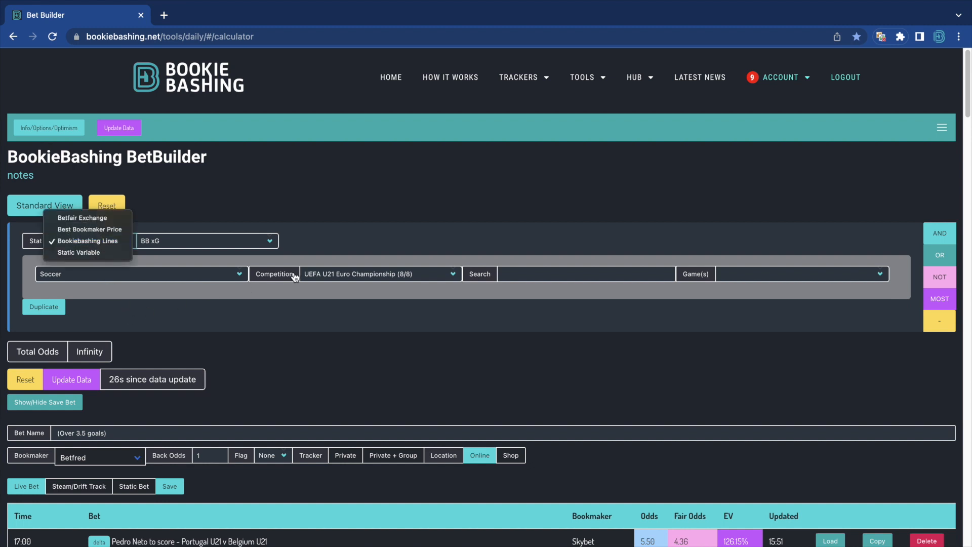
{"action": "left_click", "coordinate": [91, 241]}
{"action": "left_click", "coordinate": [227, 247]}
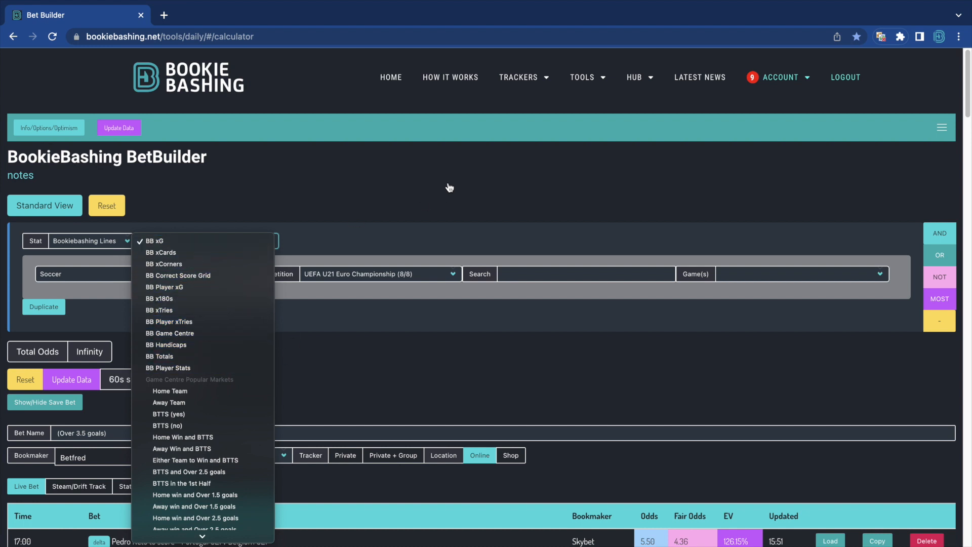
{"action": "left_click", "coordinate": [196, 346]}
- Review the sports offered for BB Handicaps and the list of available Bookiebashing stats
{"action": "left_click", "coordinate": [210, 275]}
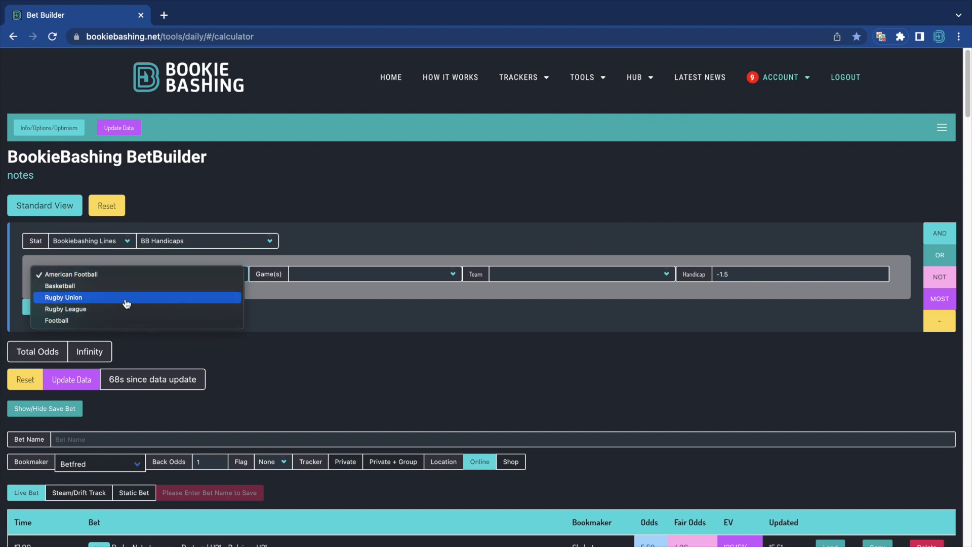
{"action": "left_click", "coordinate": [562, 207]}
{"action": "mouse_move", "coordinate": [593, 84]}
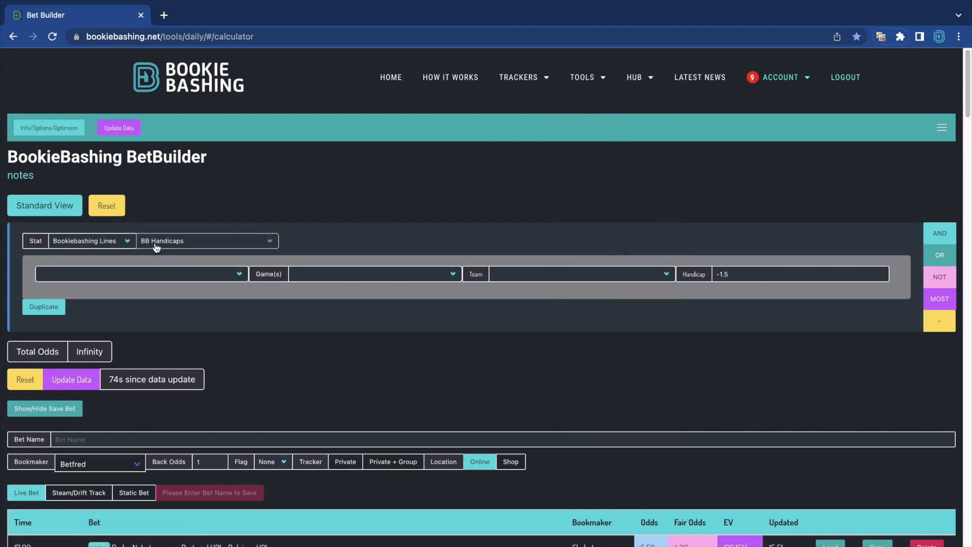
{"action": "left_click", "coordinate": [225, 242]}
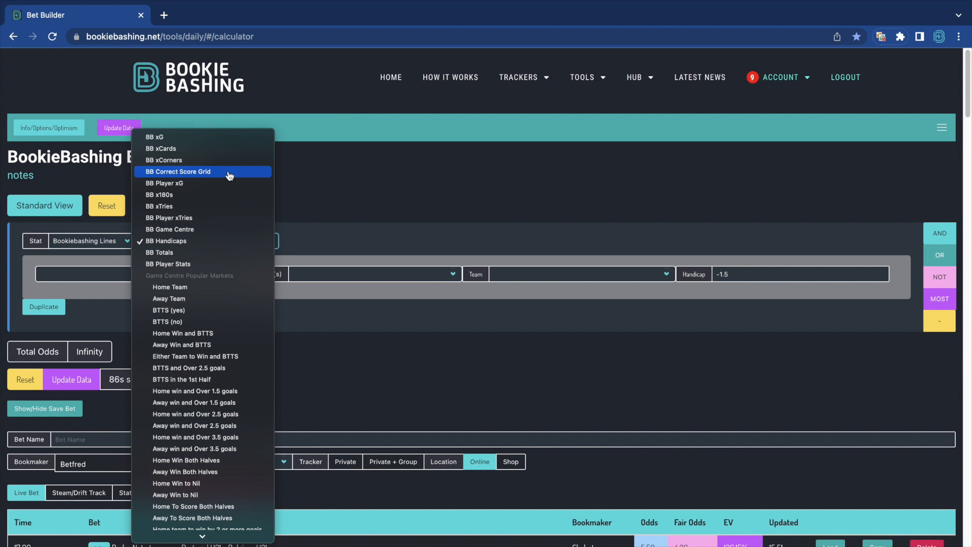
{"action": "left_click", "coordinate": [562, 187]}
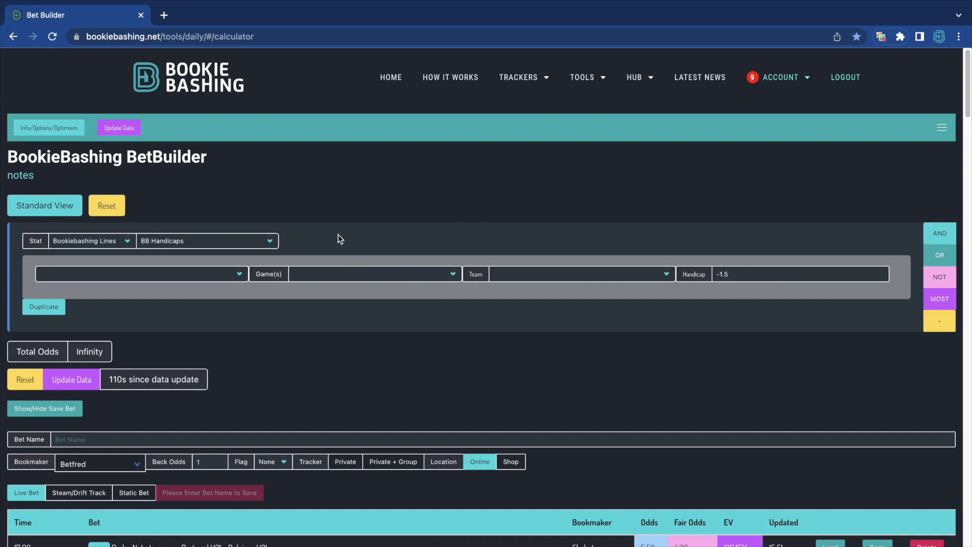
- Hide the save-bet form to view the table of saved bets, and show the form again
{"action": "scroll", "coordinate": [182, 400], "scroll_direction": "down", "scroll_amount": 1}
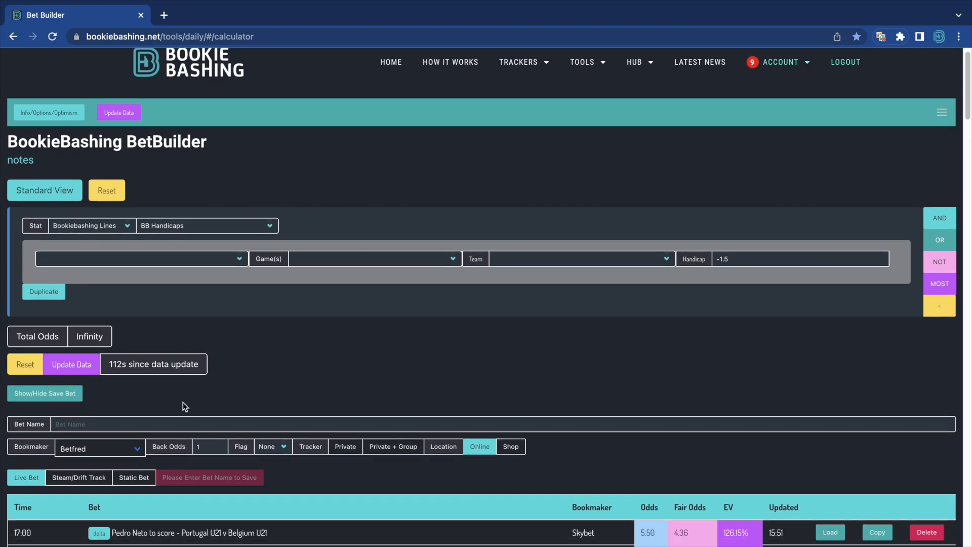
{"action": "left_click", "coordinate": [58, 373]}
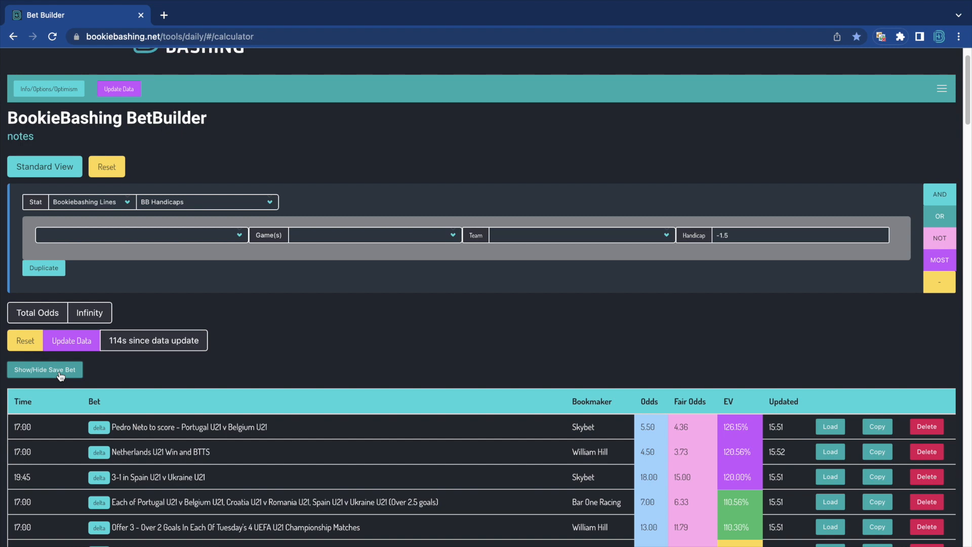
{"action": "scroll", "coordinate": [101, 376], "scroll_direction": "down", "scroll_amount": 2}
{"action": "scroll", "coordinate": [100, 372], "scroll_direction": "up", "scroll_amount": 1}
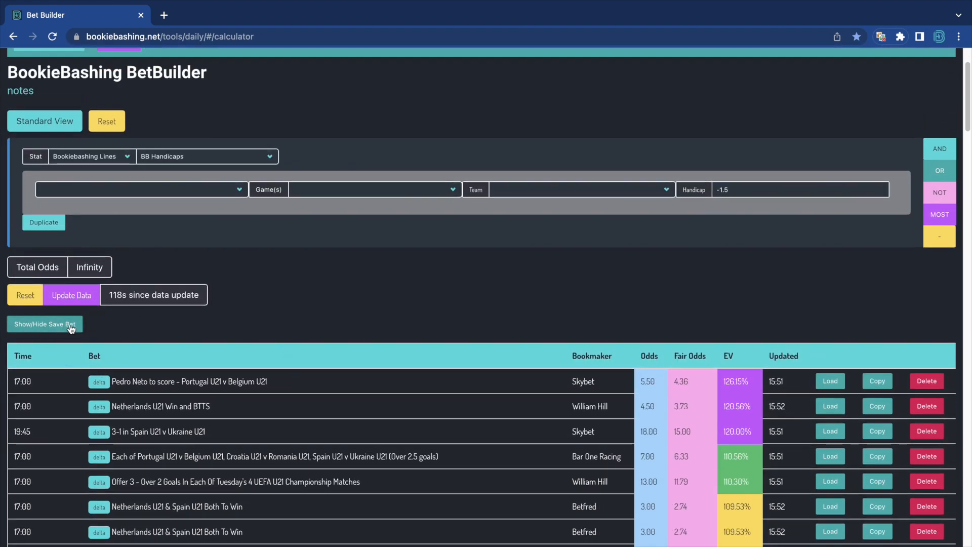
{"action": "scroll", "coordinate": [327, 311], "scroll_direction": "up", "scroll_amount": 1}
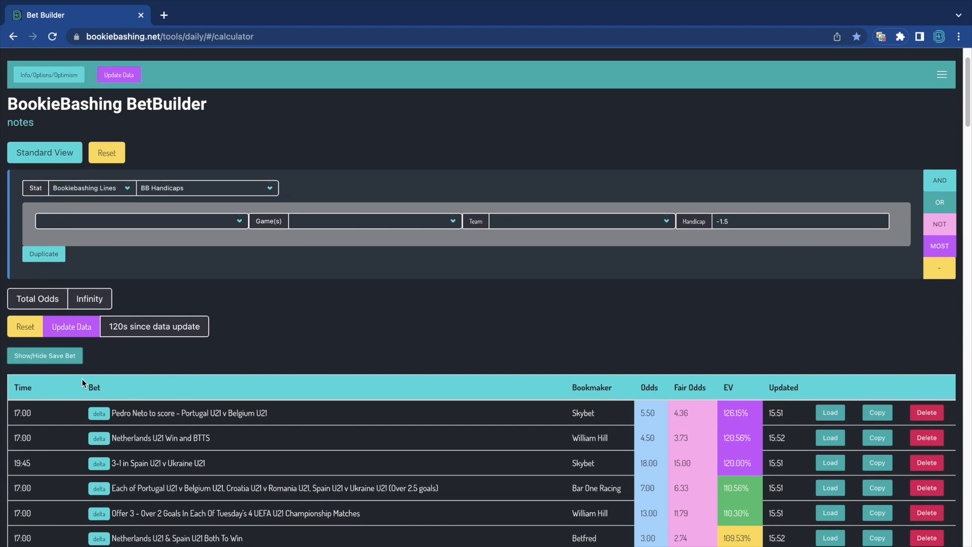
{"action": "left_click", "coordinate": [45, 356]}
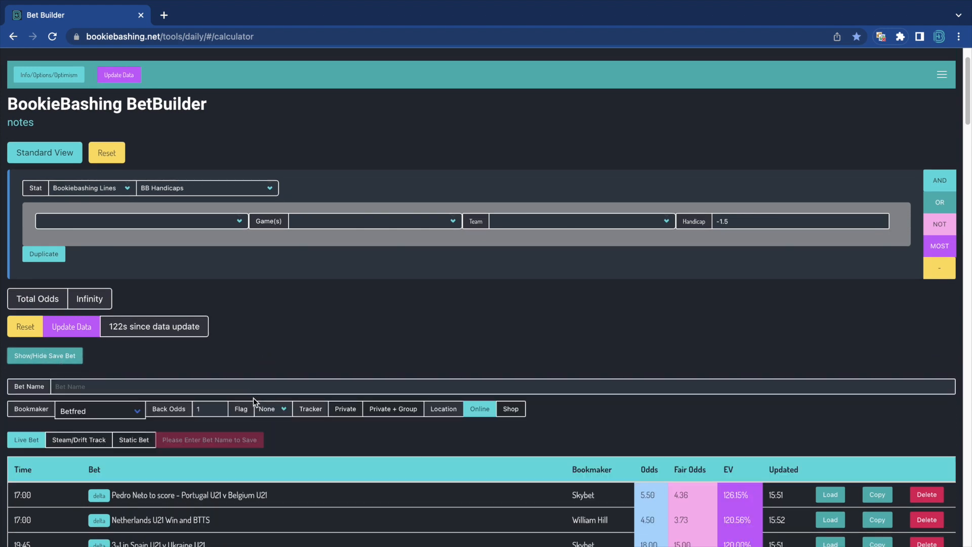
{"action": "scroll", "coordinate": [180, 262], "scroll_direction": "up", "scroll_amount": 2}
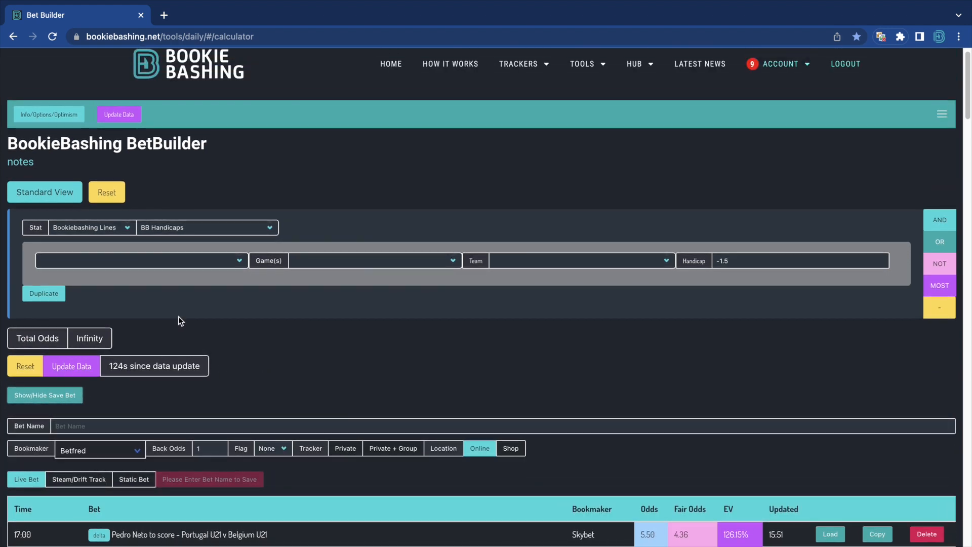
- Examine the Optimism settings for cards, corners, shots on target and assists, and hide them again
{"action": "left_click", "coordinate": [35, 127]}
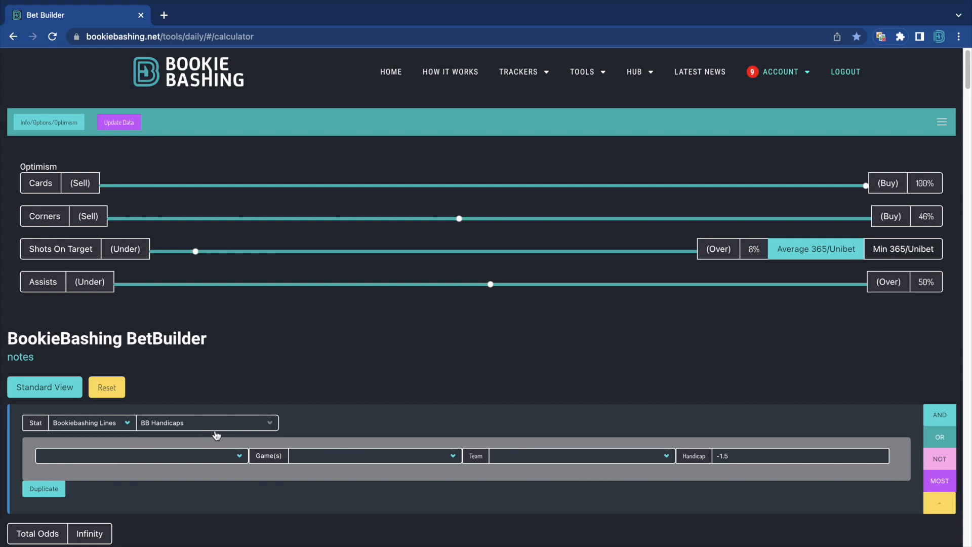
{"action": "left_click", "coordinate": [76, 124]}
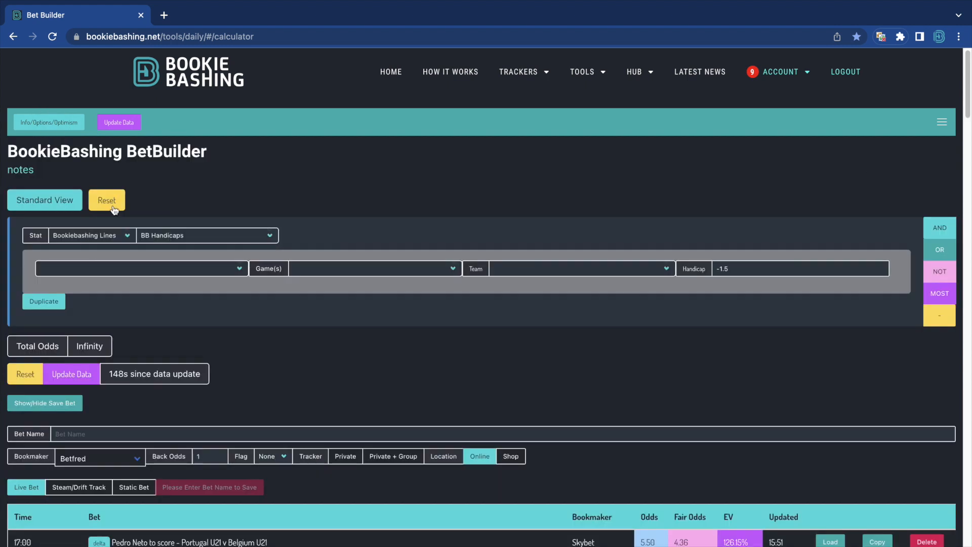
{"action": "left_click", "coordinate": [47, 128]}
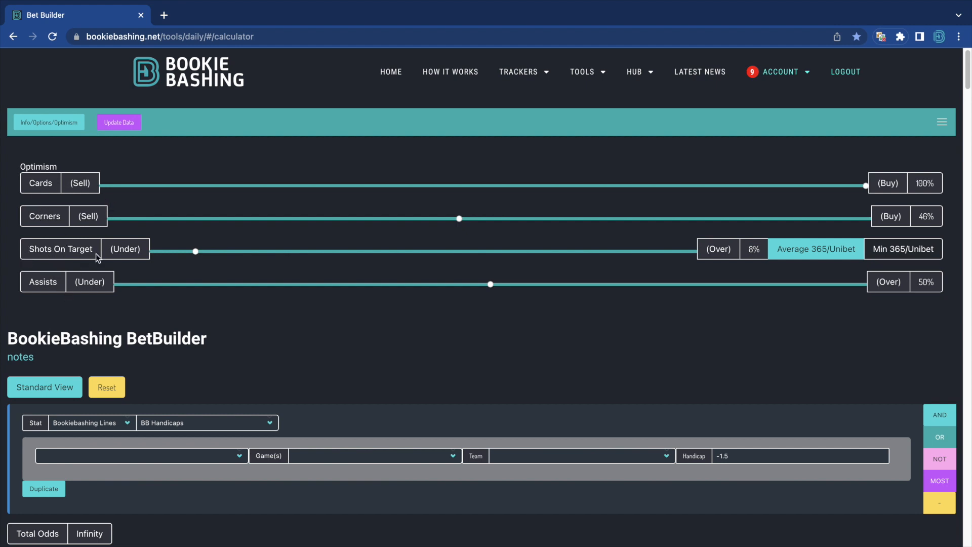
{"action": "left_click", "coordinate": [49, 125]}
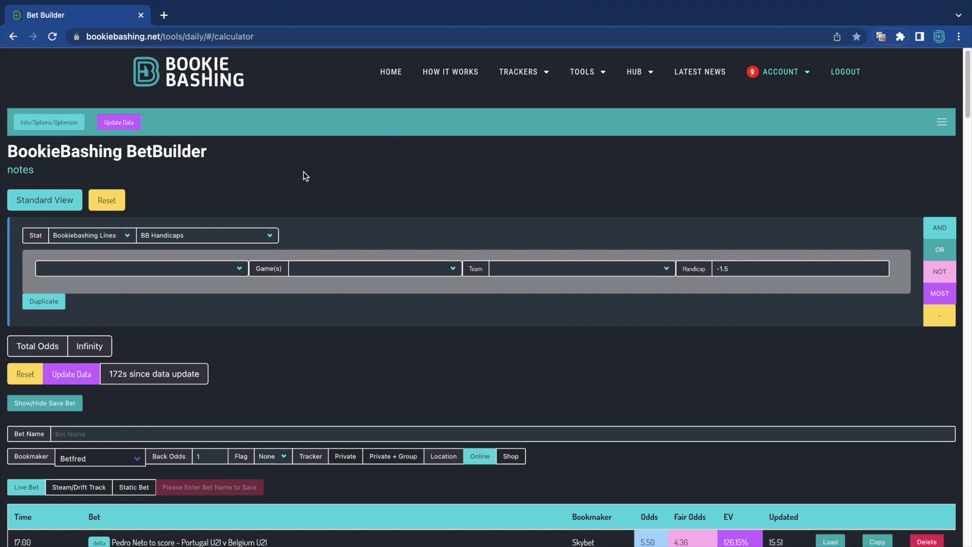
{"action": "left_click", "coordinate": [62, 124]}
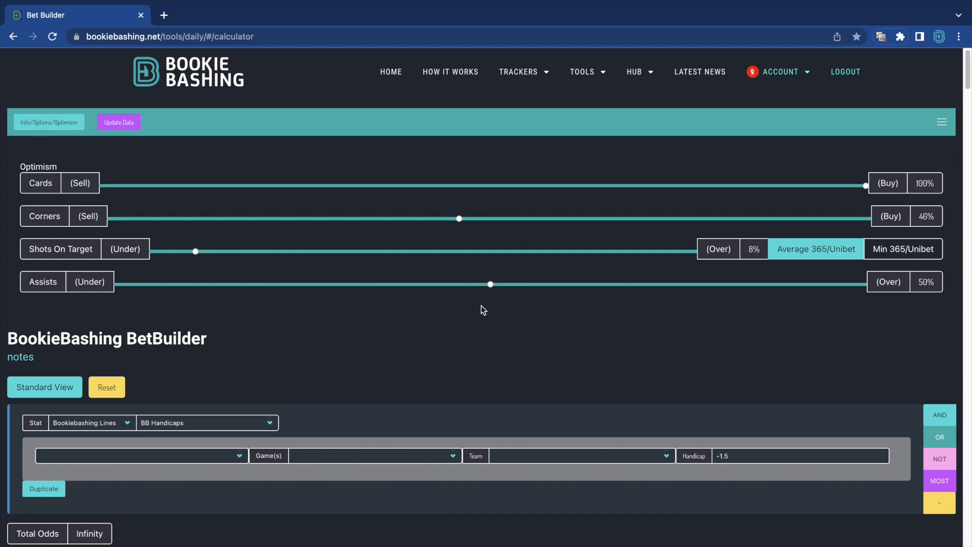
{"action": "left_click", "coordinate": [32, 127]}
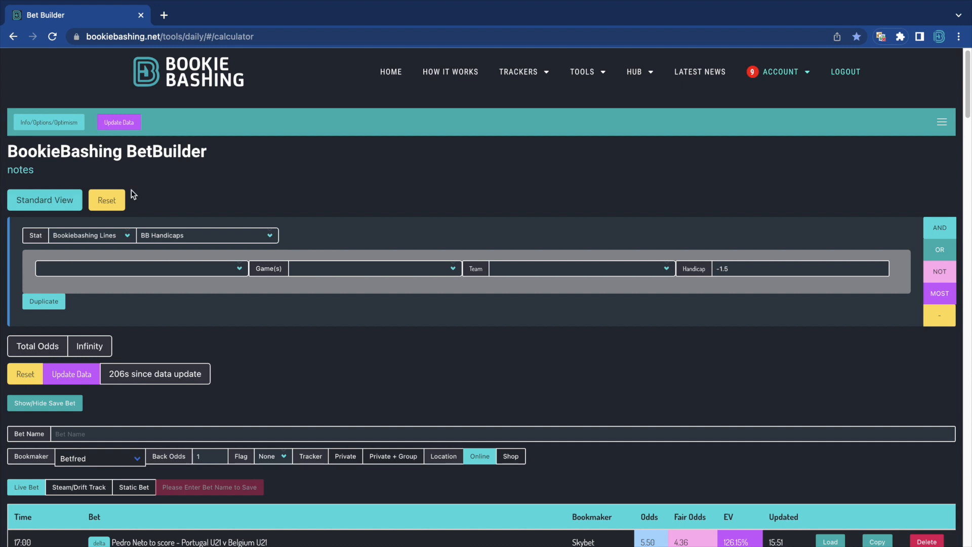
- Open Betfred's website in a new tab and view the European Tour offers under Daily Price Boosts
{"action": "scroll", "coordinate": [104, 200], "scroll_direction": "down", "scroll_amount": 1}
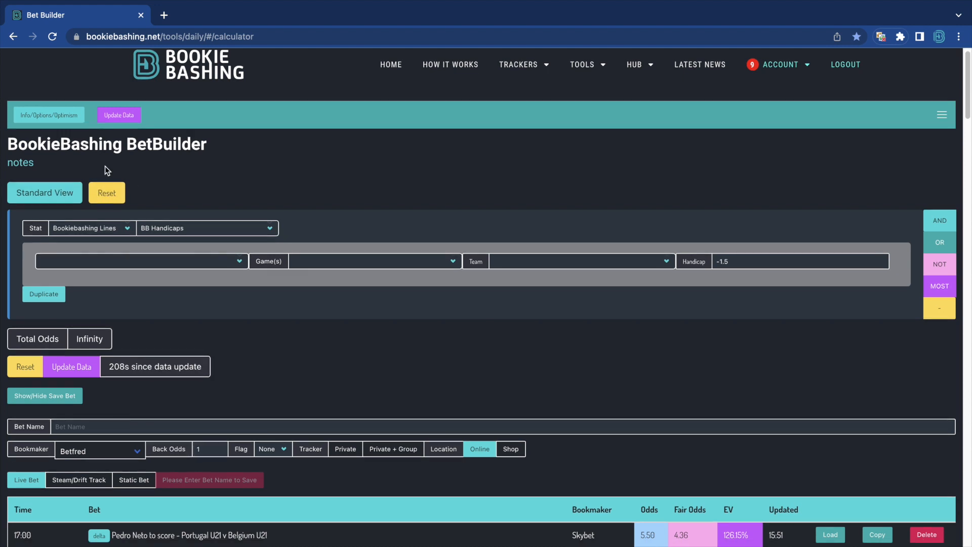
{"action": "scroll", "coordinate": [105, 166], "scroll_direction": "up", "scroll_amount": 2}
{"action": "left_click", "coordinate": [164, 15]}
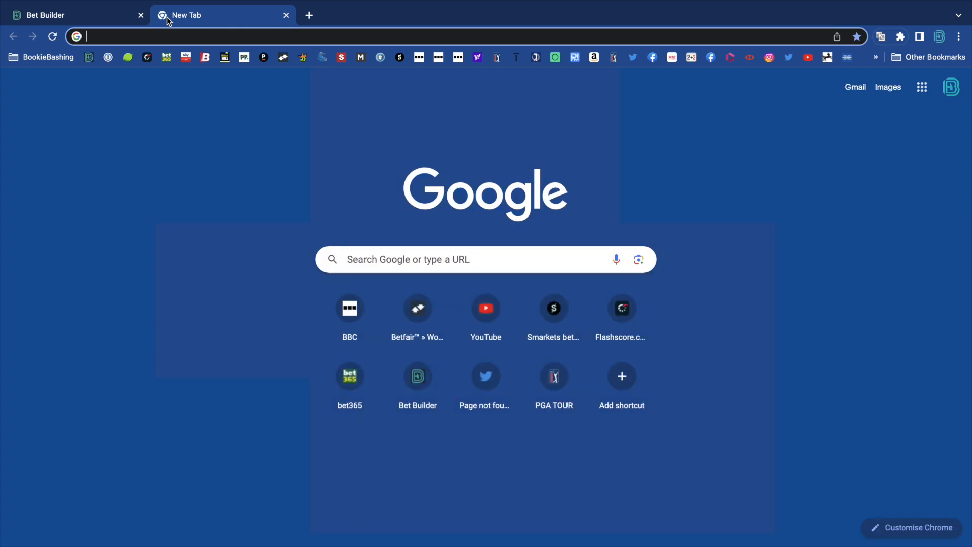
{"action": "type", "text": "bett"}
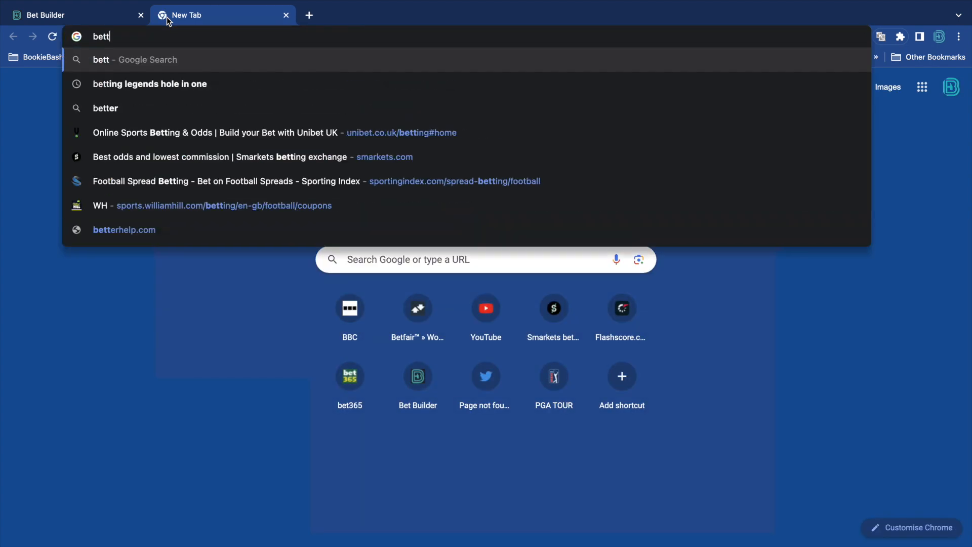
{"action": "type", "text": "fred"}
{"action": "key", "text": "Return"}
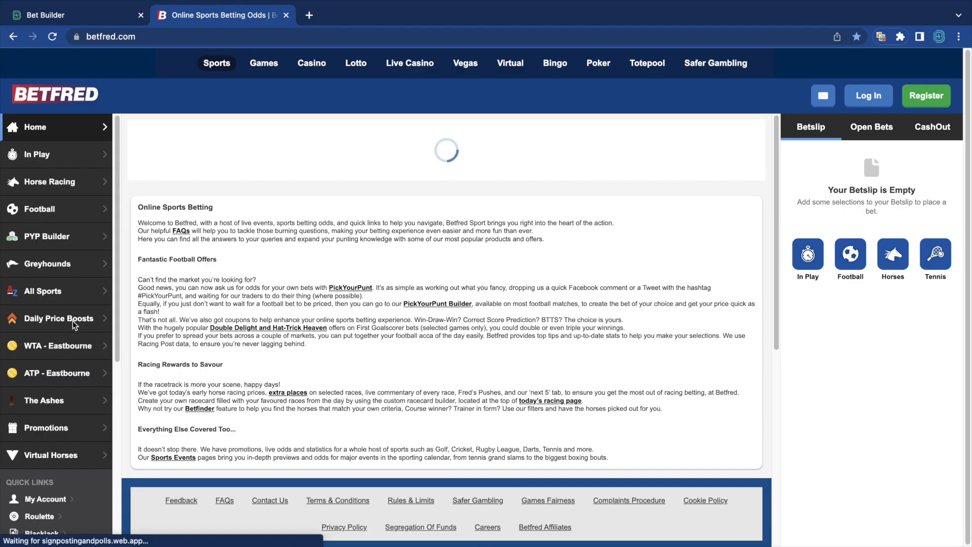
{"action": "left_click", "coordinate": [74, 323]}
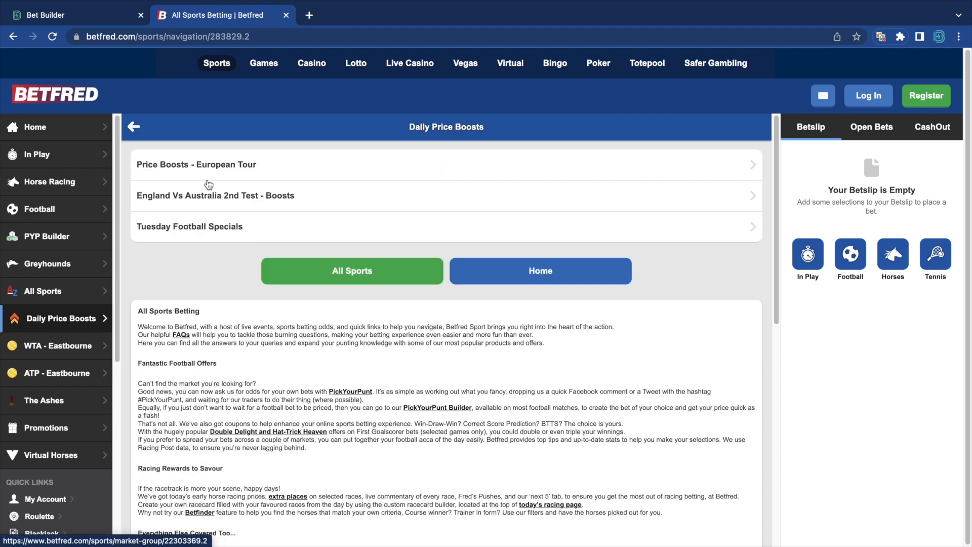
{"action": "left_click", "coordinate": [207, 178]}
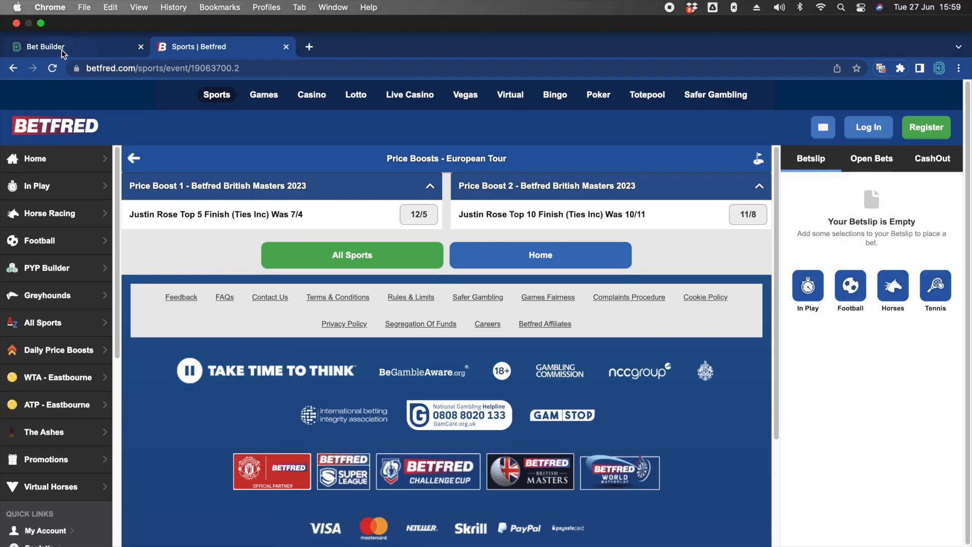
- Return to the Bet Builder, check the list of Bookiebashing stats, and set the stat source to Betfair Exchange
{"action": "left_click", "coordinate": [63, 49]}
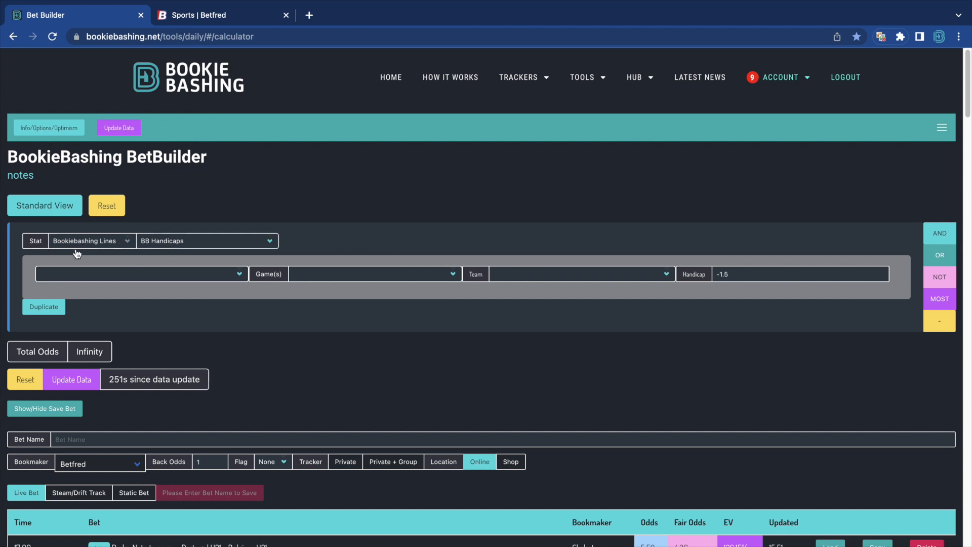
{"action": "left_click", "coordinate": [216, 245]}
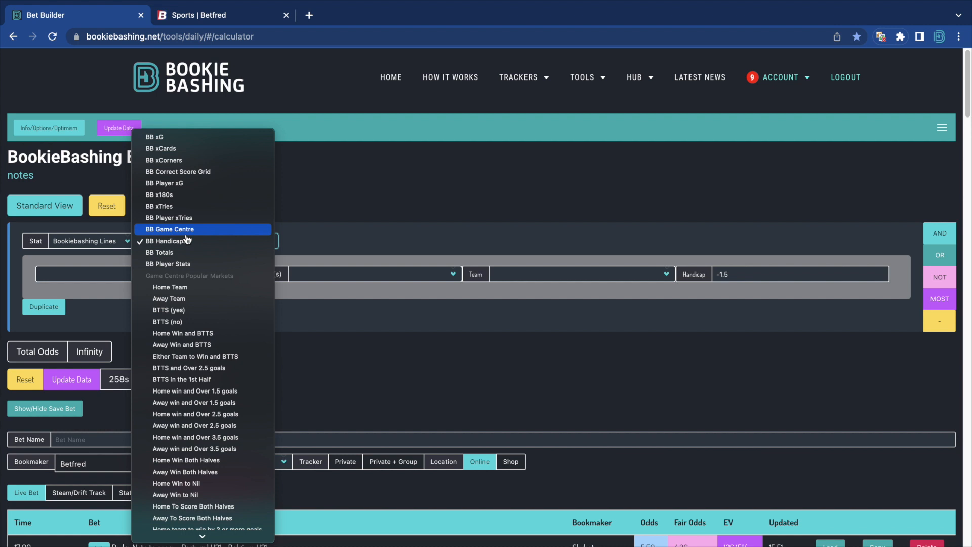
{"action": "left_click", "coordinate": [367, 205]}
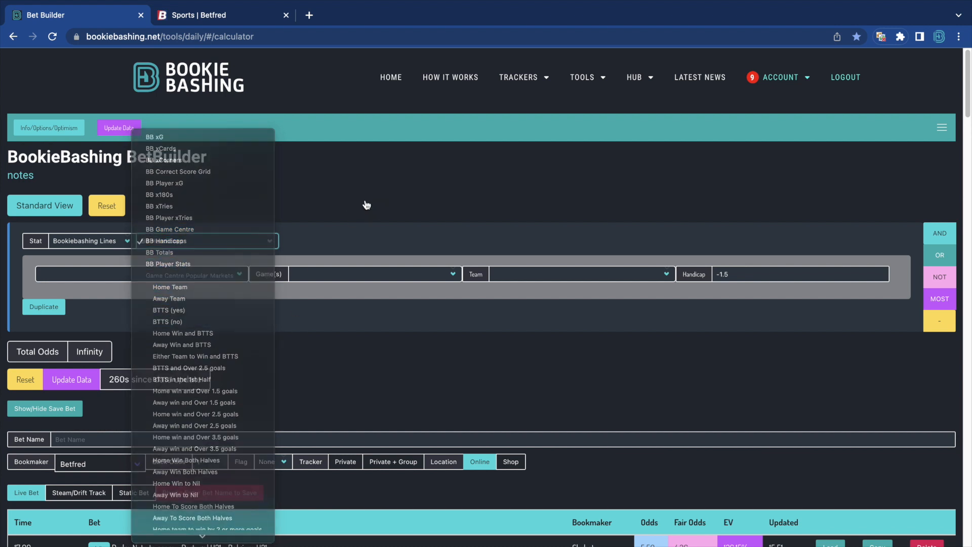
{"action": "left_click", "coordinate": [114, 241]}
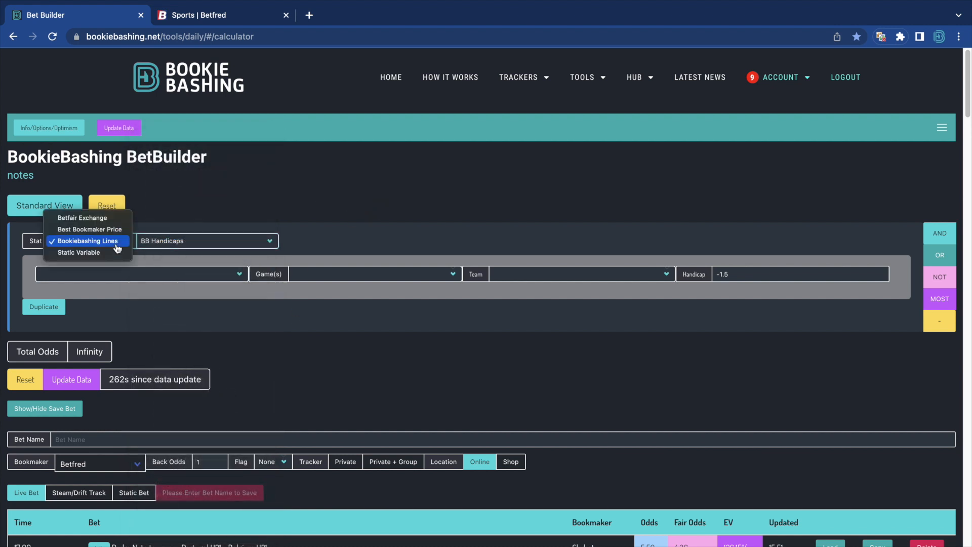
{"action": "left_click", "coordinate": [111, 221]}
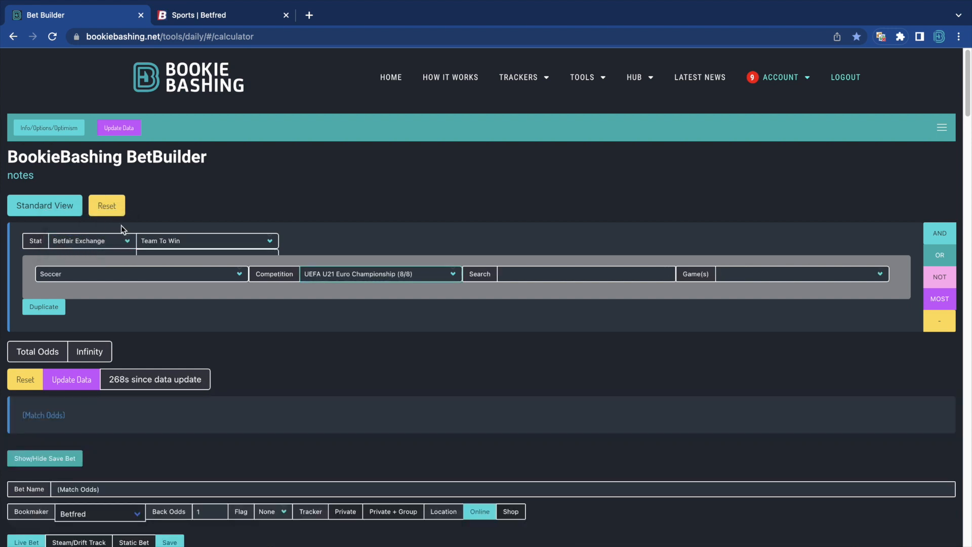
- Set the sport to Golf, the competition and game to DPWT - British Masters 2023, and the market to Top 5 Finish
{"action": "left_click", "coordinate": [98, 276]}
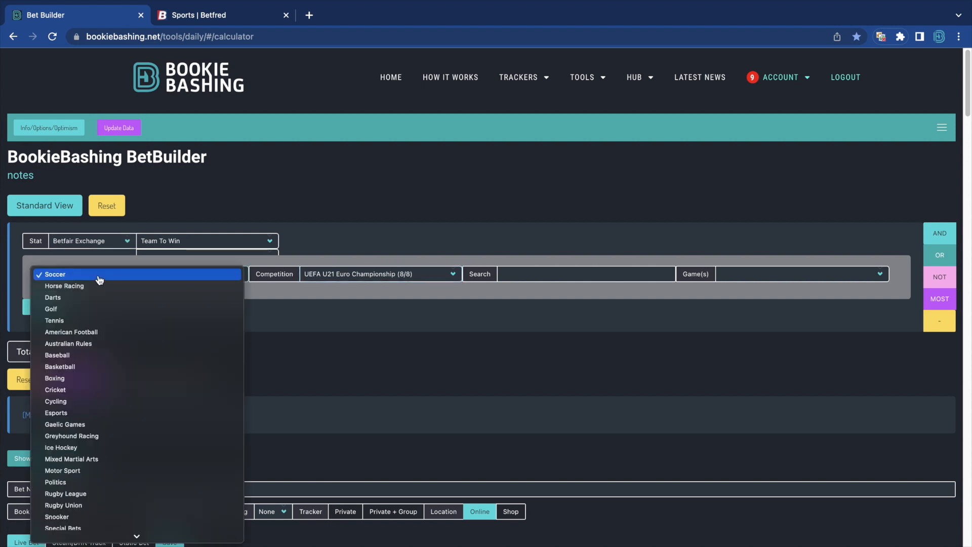
{"action": "left_click", "coordinate": [96, 310]}
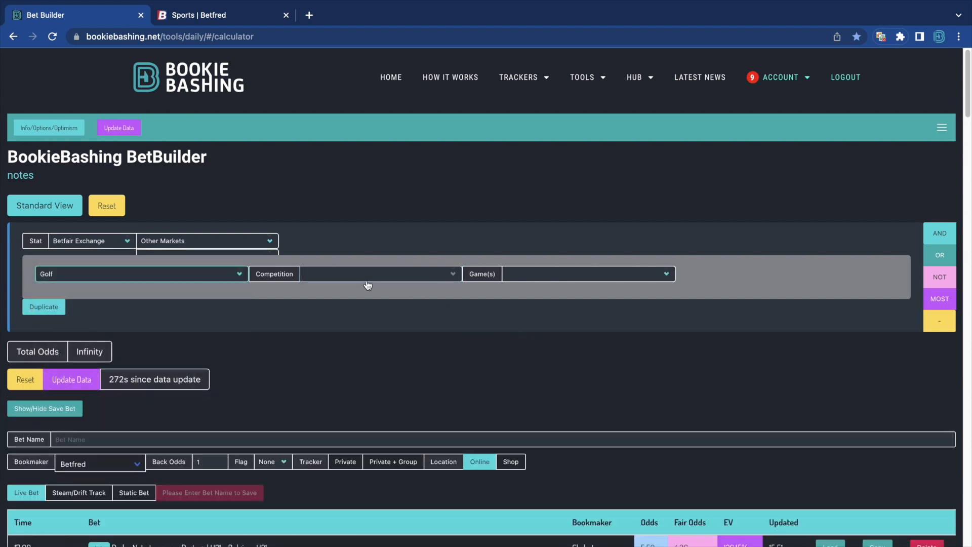
{"action": "left_click", "coordinate": [365, 276]}
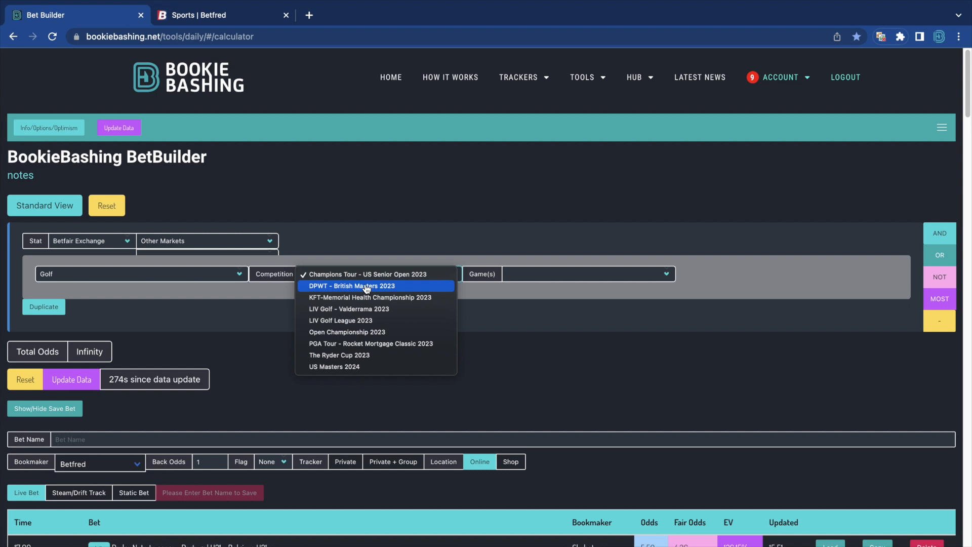
{"action": "left_click", "coordinate": [361, 286]}
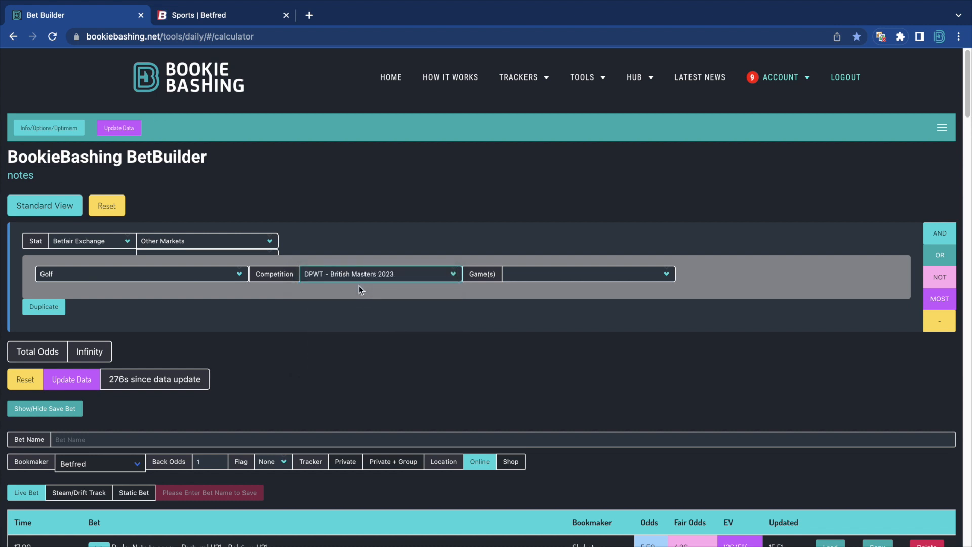
{"action": "left_click", "coordinate": [552, 277]}
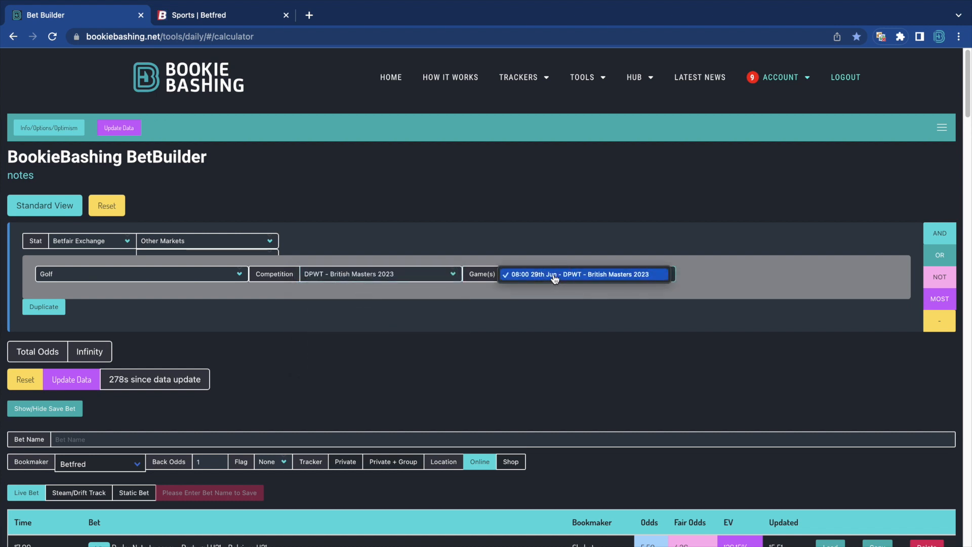
{"action": "left_click", "coordinate": [555, 279]}
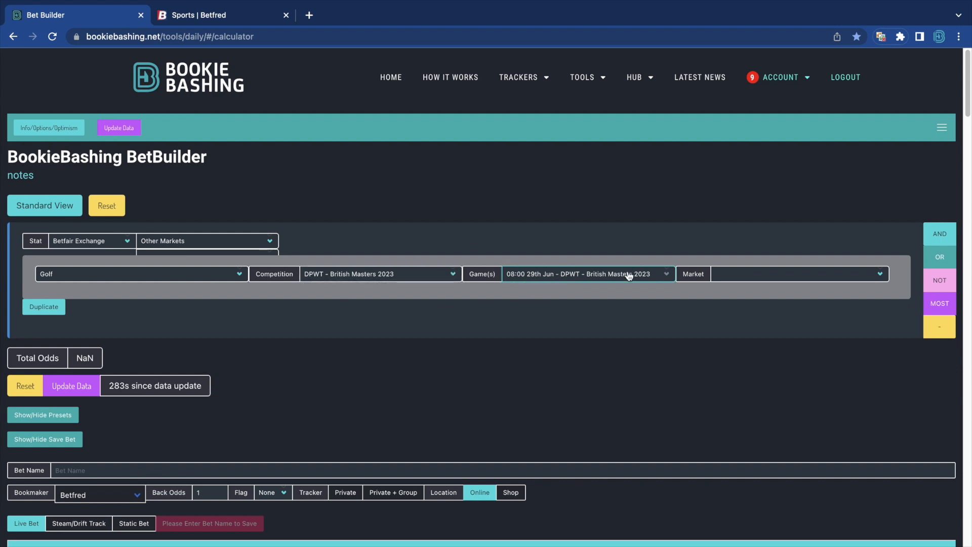
{"action": "left_click", "coordinate": [765, 277]}
{"action": "left_click", "coordinate": [754, 332]}
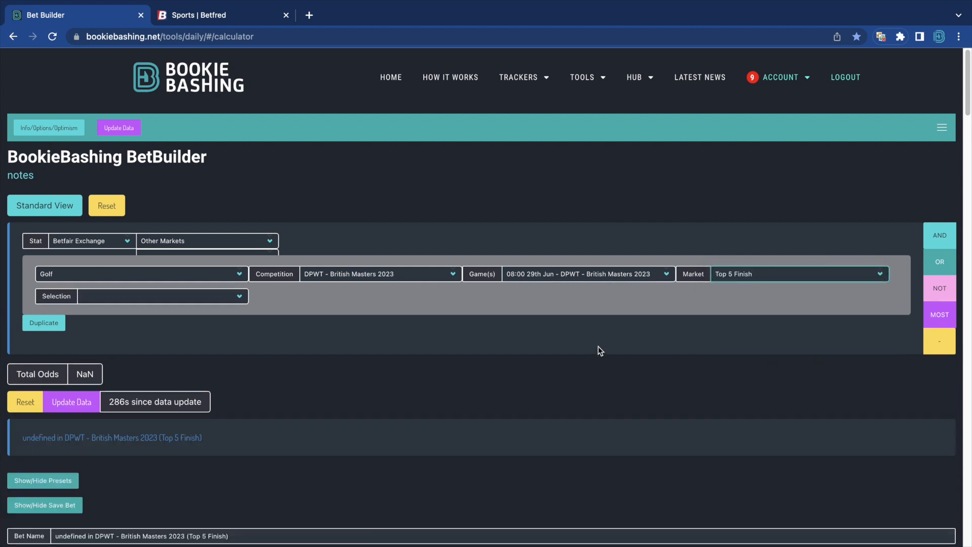
- Browse the golfers in the checkbox view, select Justin Rose for the Top 5 Finish, and return to the dropdown view
{"action": "left_click", "coordinate": [178, 296]}
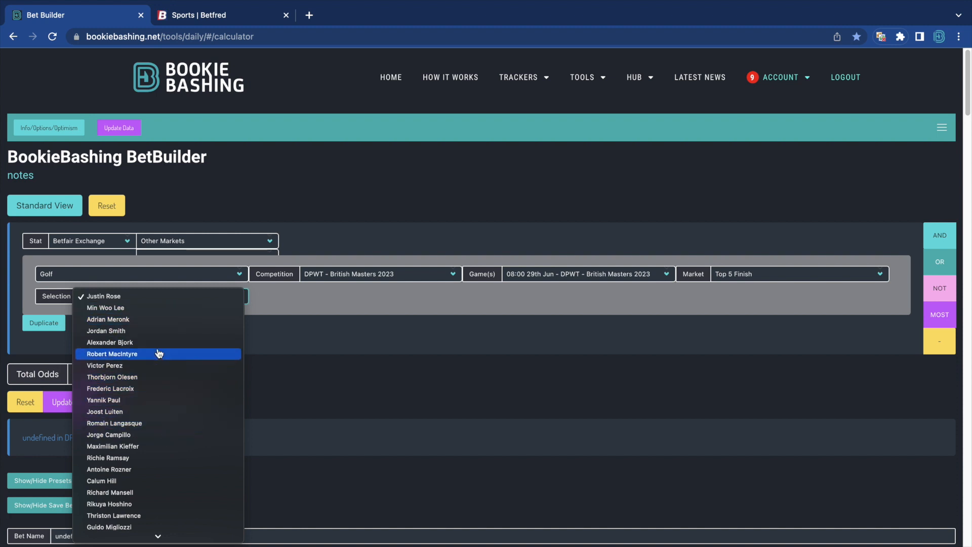
{"action": "left_click", "coordinate": [197, 176]}
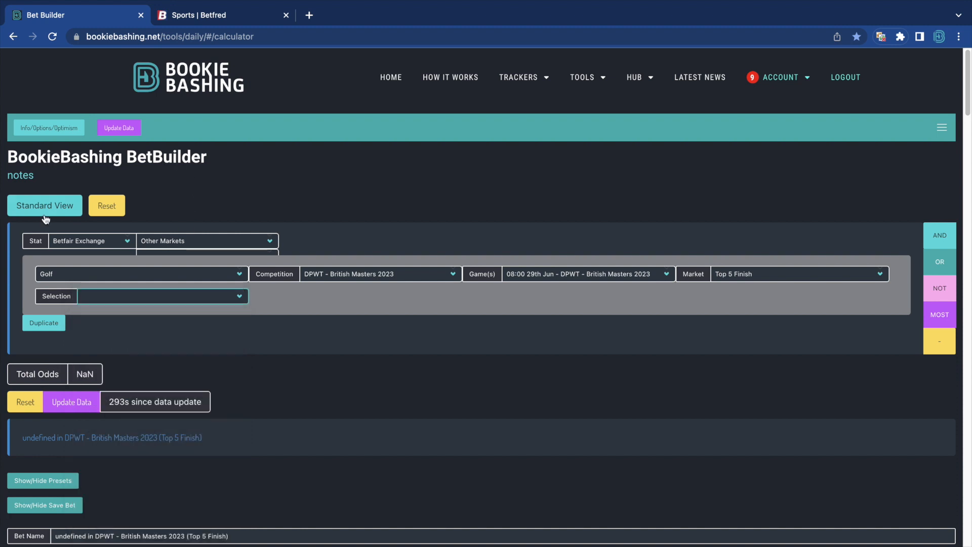
{"action": "left_click", "coordinate": [38, 210]}
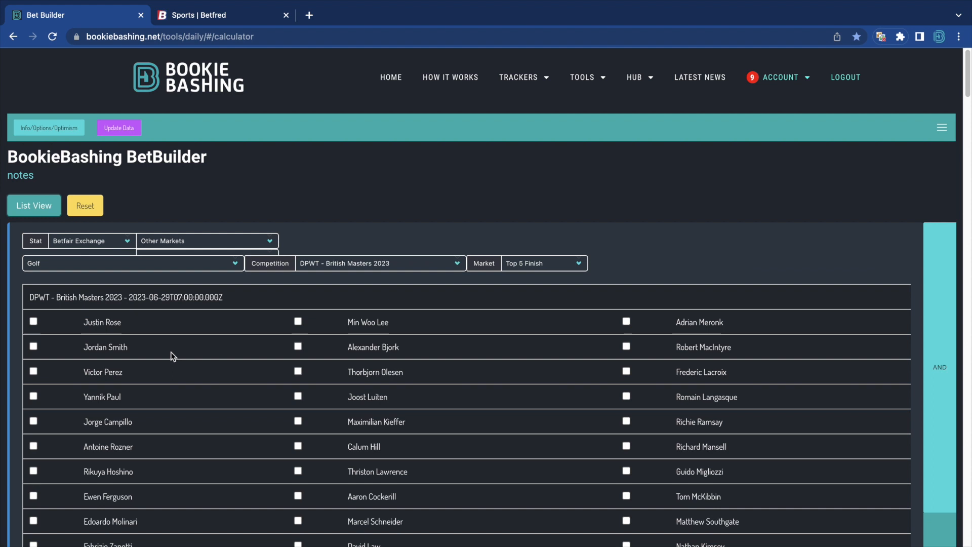
{"action": "left_click", "coordinate": [33, 322]}
{"action": "scroll", "coordinate": [127, 381], "scroll_direction": "down", "scroll_amount": 3}
{"action": "scroll", "coordinate": [124, 376], "scroll_direction": "down", "scroll_amount": 10}
{"action": "scroll", "coordinate": [122, 376], "scroll_direction": "up", "scroll_amount": 7}
{"action": "scroll", "coordinate": [122, 376], "scroll_direction": "up", "scroll_amount": 6}
{"action": "left_click", "coordinate": [44, 213]}
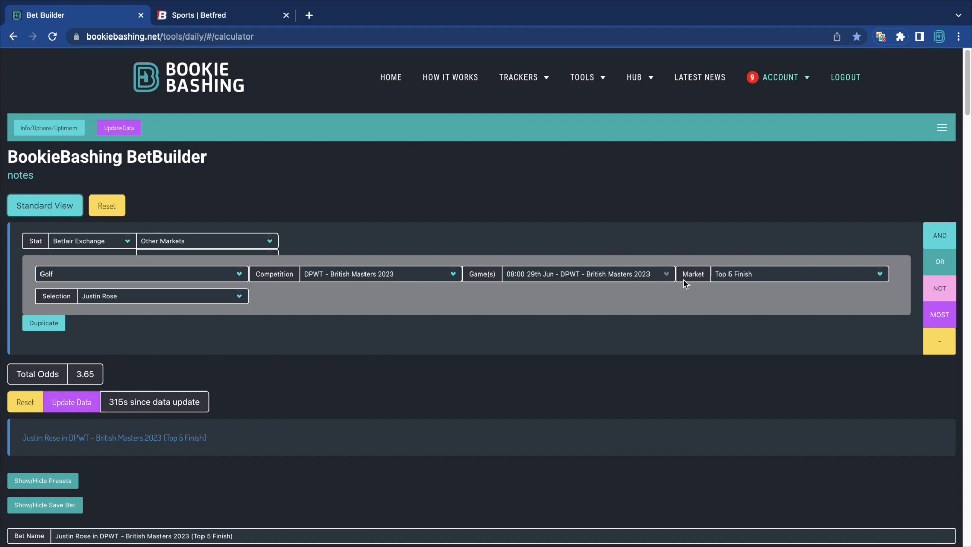
- Open the British Masters Top 5 Finish market on Betfair Exchange in a new tab and view Justin Rose's price graph
{"action": "left_click", "coordinate": [310, 15]}
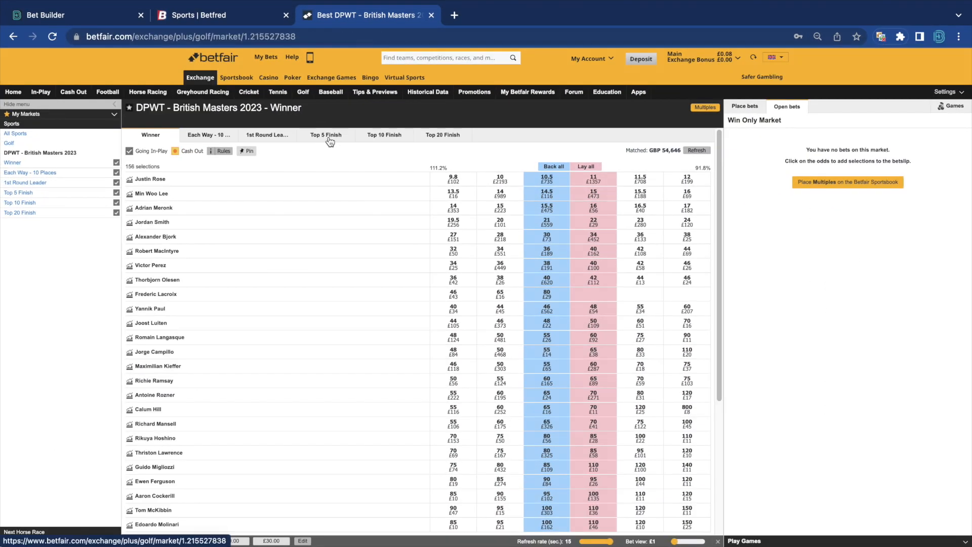
{"action": "left_click", "coordinate": [330, 136]}
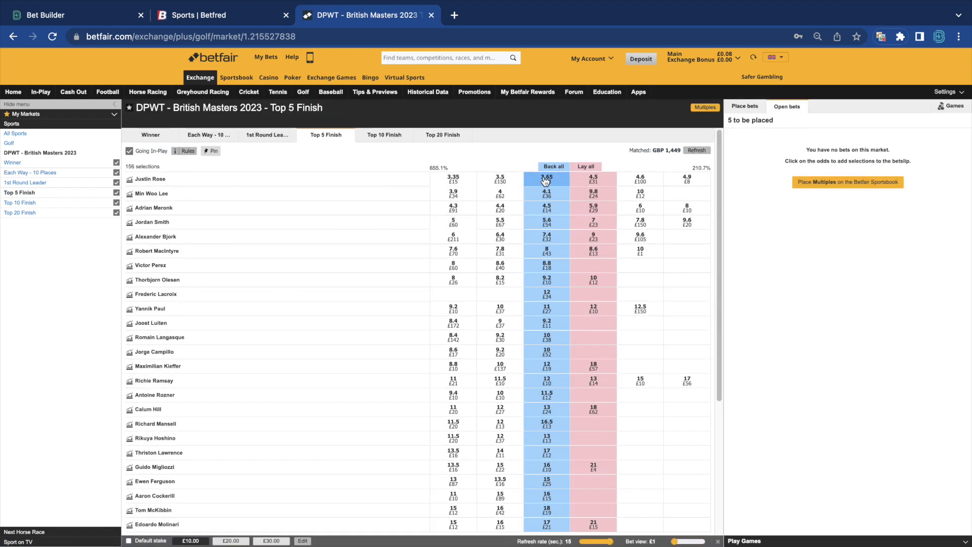
{"action": "left_click", "coordinate": [131, 181]}
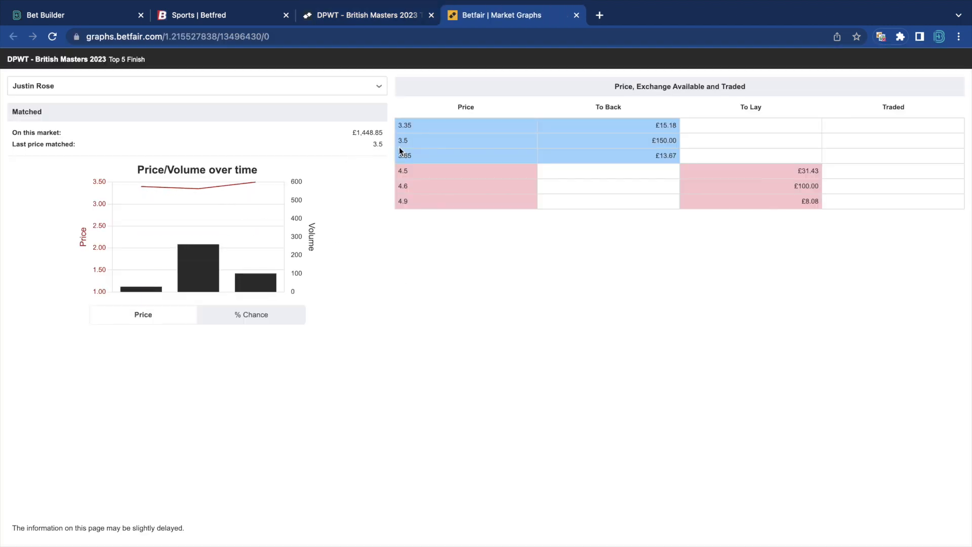
- Compare the Bet Builder's total odds with Justin Rose's Betfair graph and his Top 5 Finish exchange prices
{"action": "left_click", "coordinate": [72, 22]}
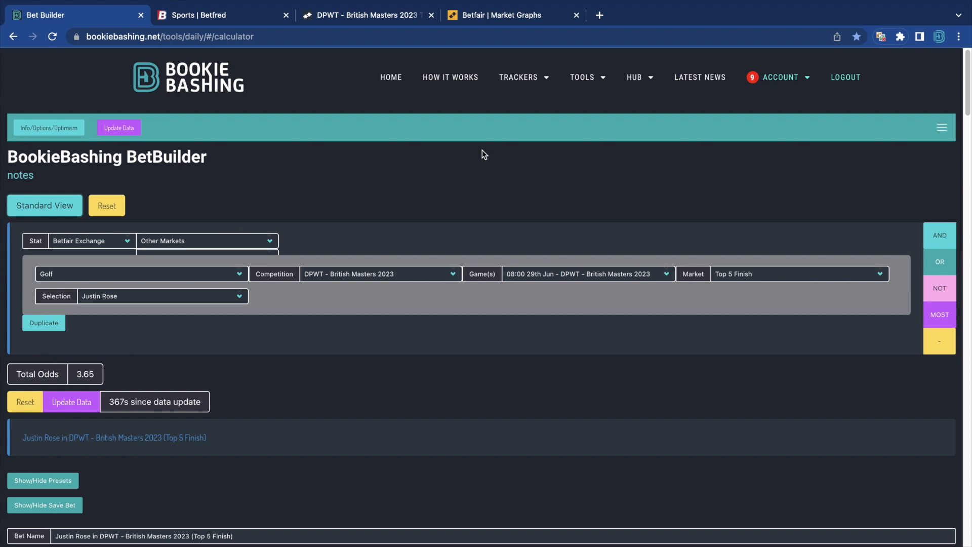
{"action": "left_click", "coordinate": [493, 11]}
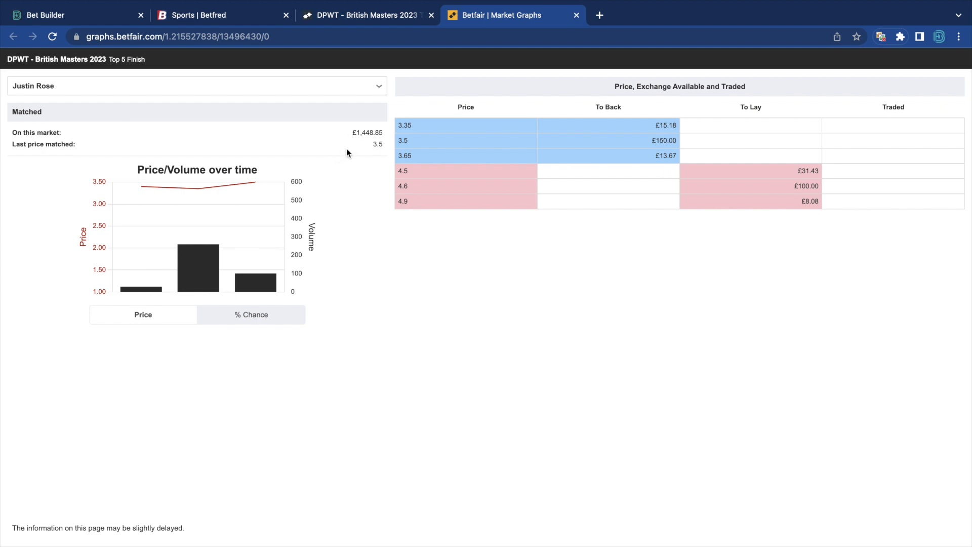
{"action": "left_click", "coordinate": [362, 16]}
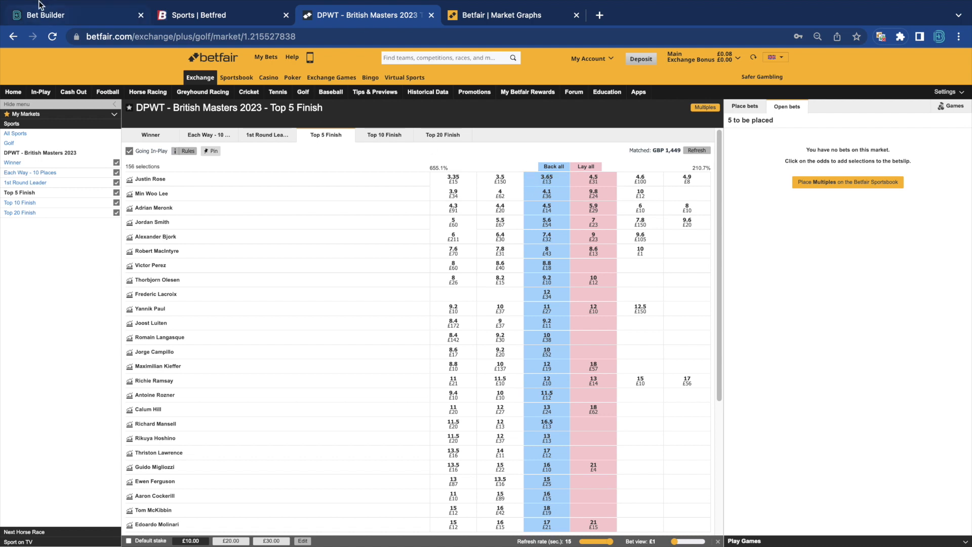
{"action": "left_click", "coordinate": [44, 16]}
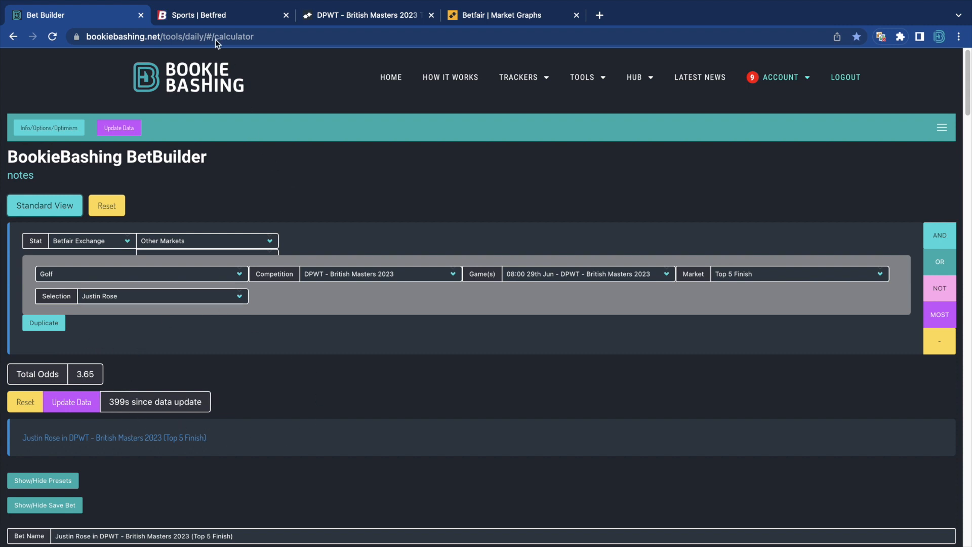
- Recheck Betfred's European Tour price boosts and change the Bet Builder market to Top 10 Finish
{"action": "left_click", "coordinate": [184, 19]}
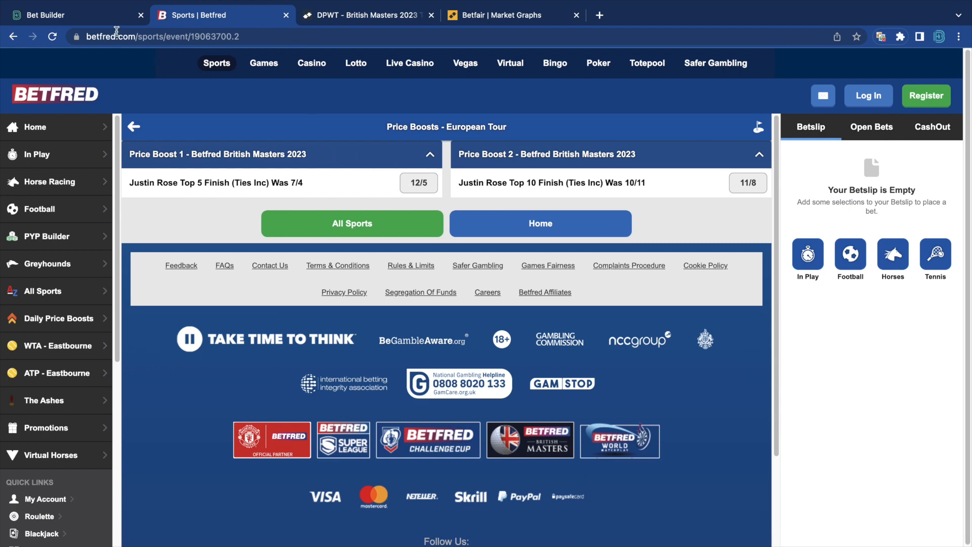
{"action": "left_click", "coordinate": [92, 12]}
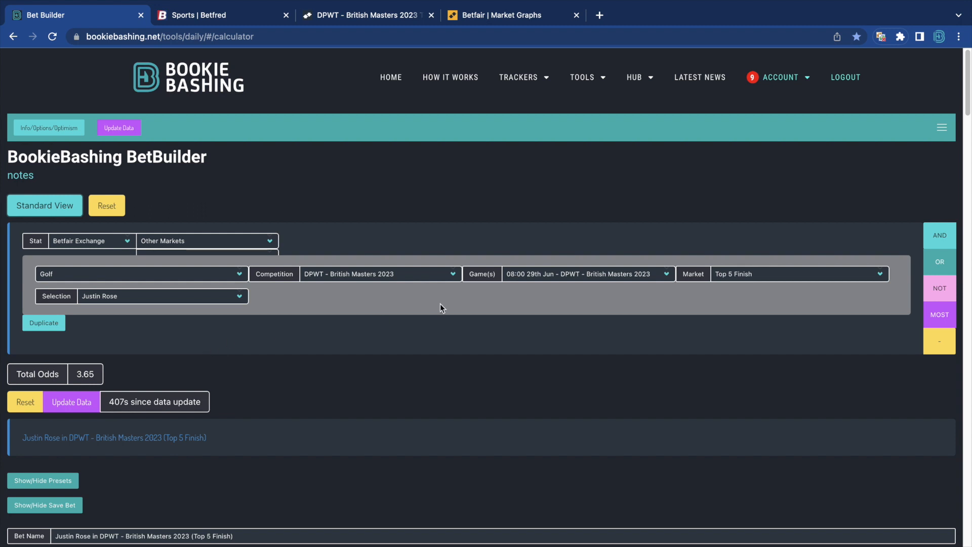
{"action": "left_click", "coordinate": [765, 274]}
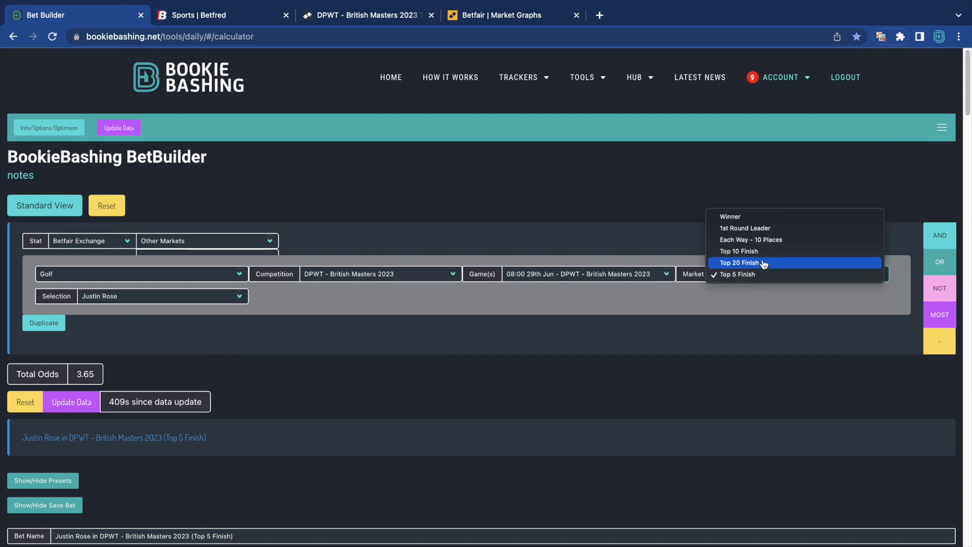
{"action": "left_click", "coordinate": [764, 255]}
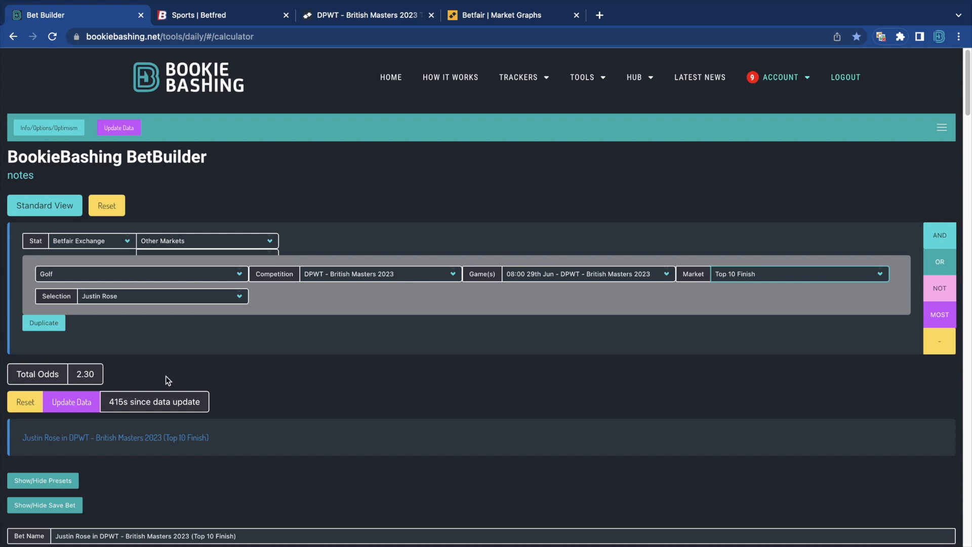
- Check the available stat sources, leaving Betfair Exchange in place, and change the selection to Gudmundur Kristjansson
{"action": "left_click", "coordinate": [79, 242]}
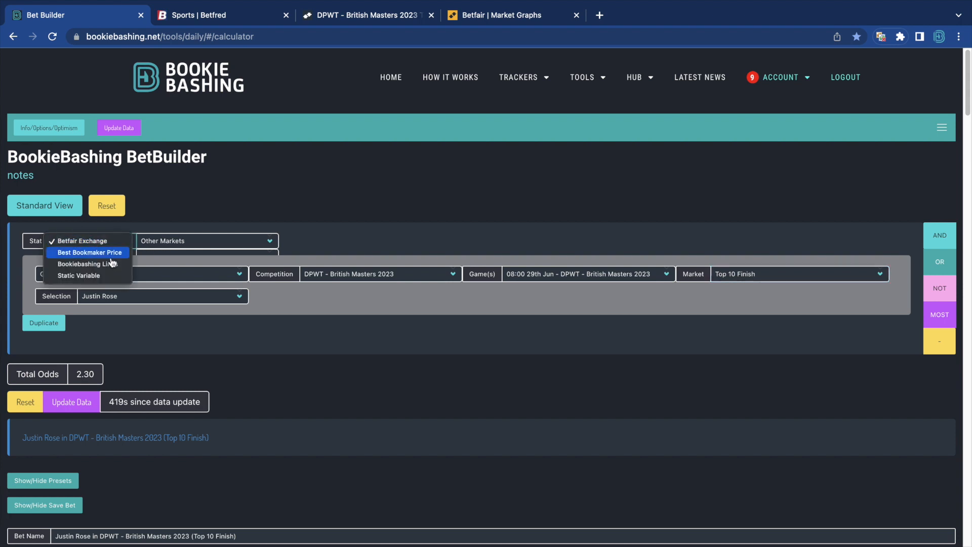
{"action": "left_click", "coordinate": [291, 384]}
{"action": "left_click", "coordinate": [185, 297]}
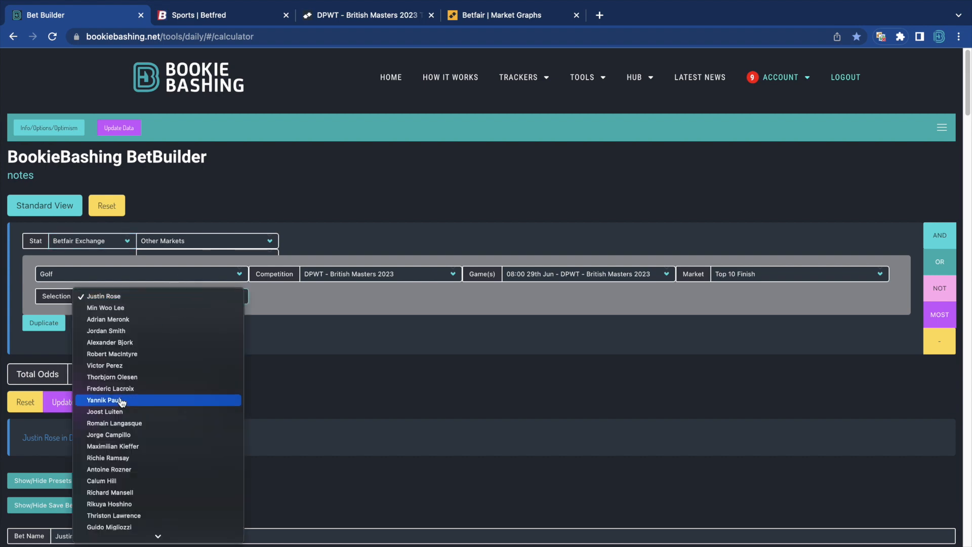
{"action": "left_click", "coordinate": [148, 454]}
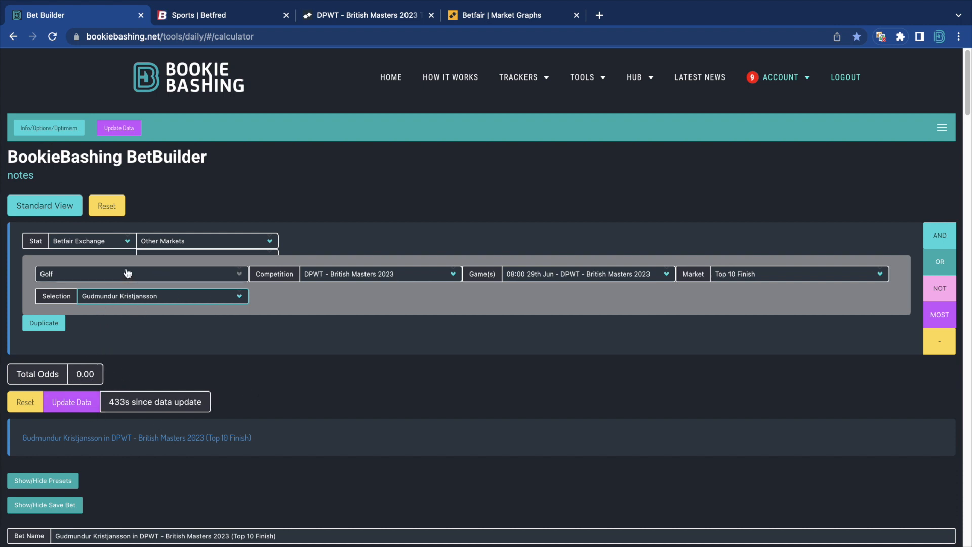
- Switch the sport to Horse Racing and review the meetings offered
{"action": "left_click", "coordinate": [81, 275]}
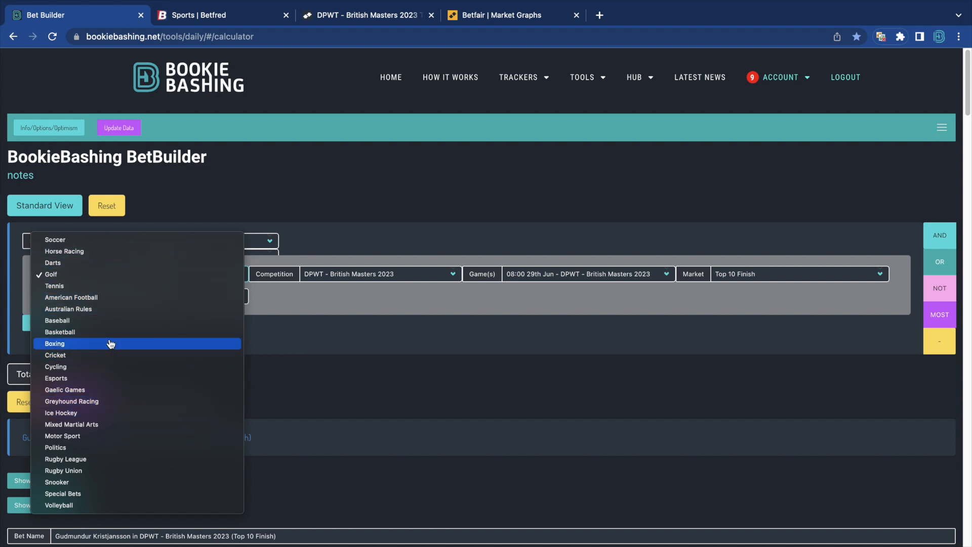
{"action": "left_click", "coordinate": [106, 250]}
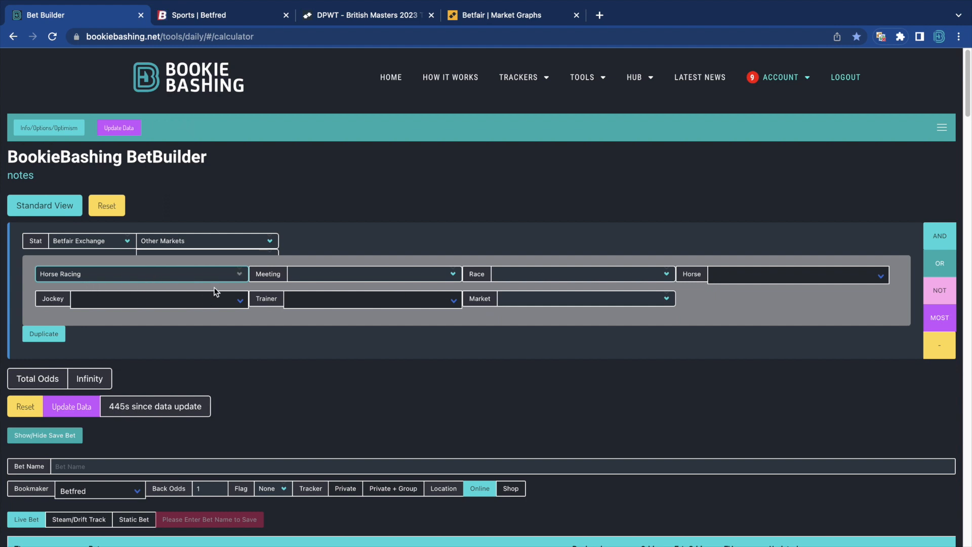
{"action": "left_click", "coordinate": [321, 273]}
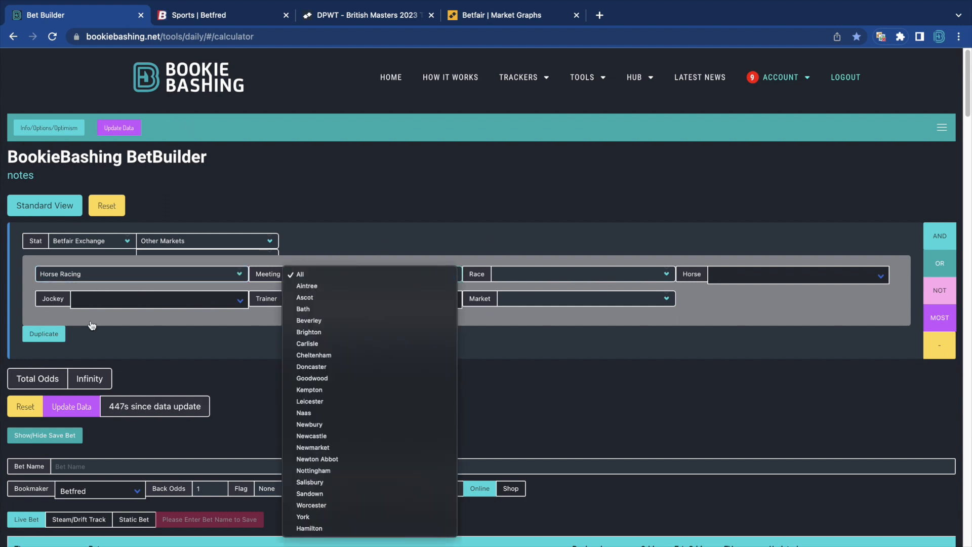
{"action": "left_click", "coordinate": [198, 349]}
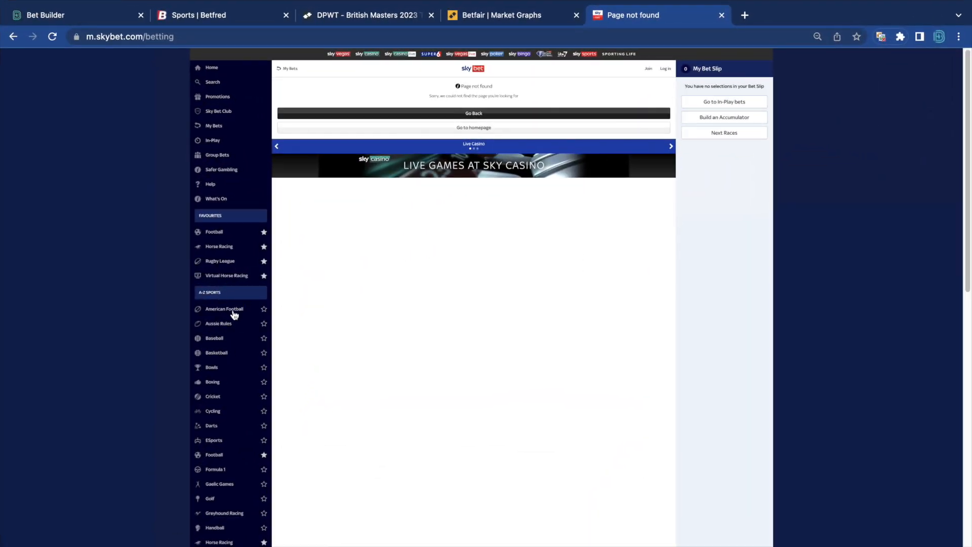
- Look up the New York Jets boost in Sky Bet's American Football Super Bowl 58 Winner market and return to the Bet Builder
{"action": "left_click", "coordinate": [232, 311]}
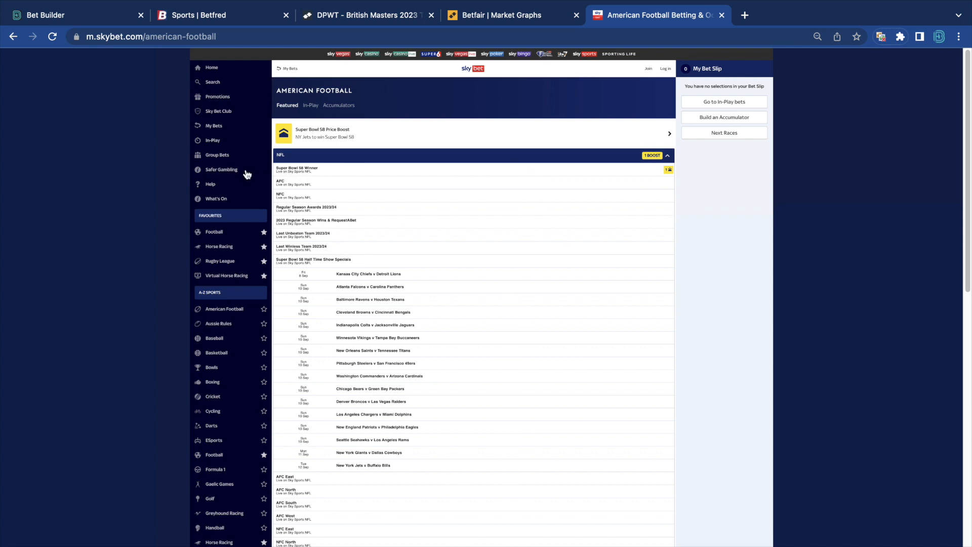
{"action": "left_click", "coordinate": [326, 174]}
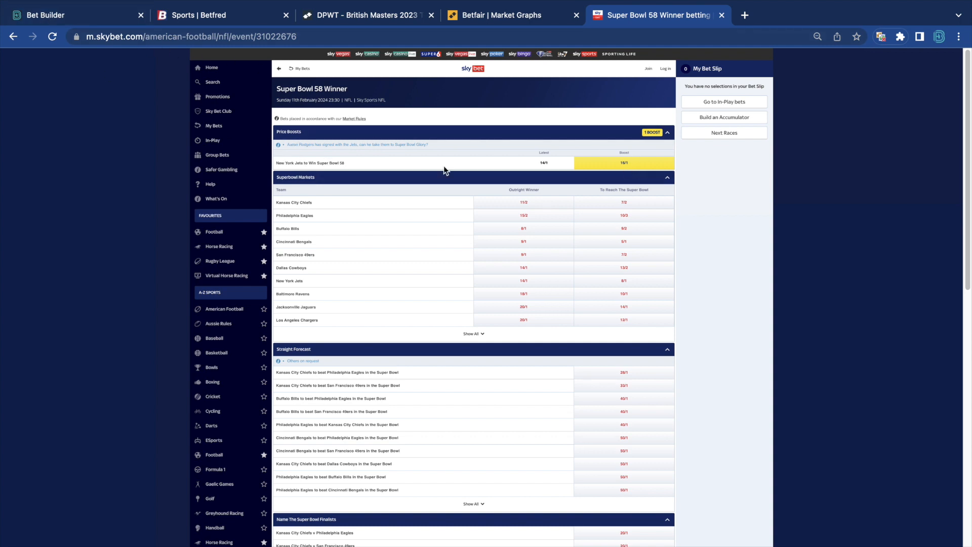
{"action": "left_click", "coordinate": [47, 17]}
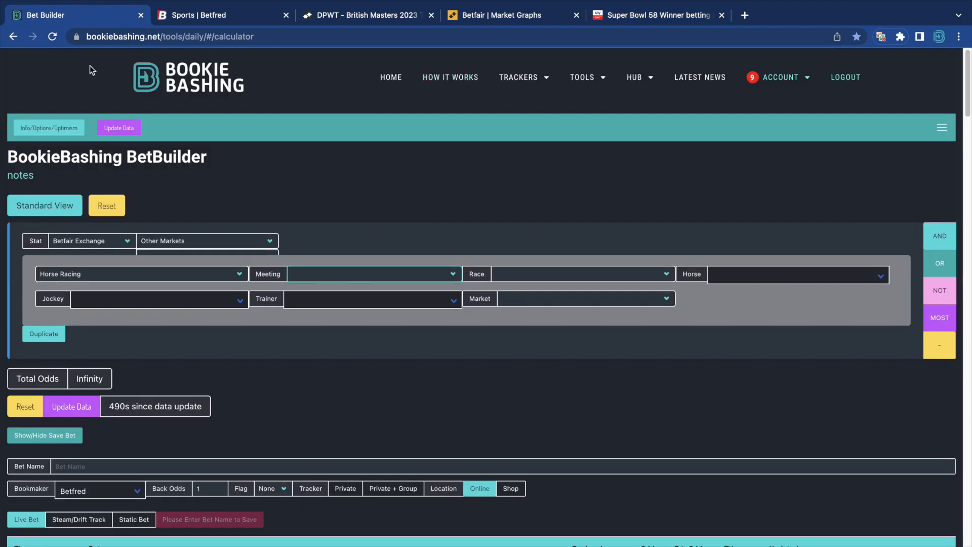
- Keep Betfair Exchange with Other Markets as the stat source and change the sport to American Football
{"action": "left_click", "coordinate": [90, 241]}
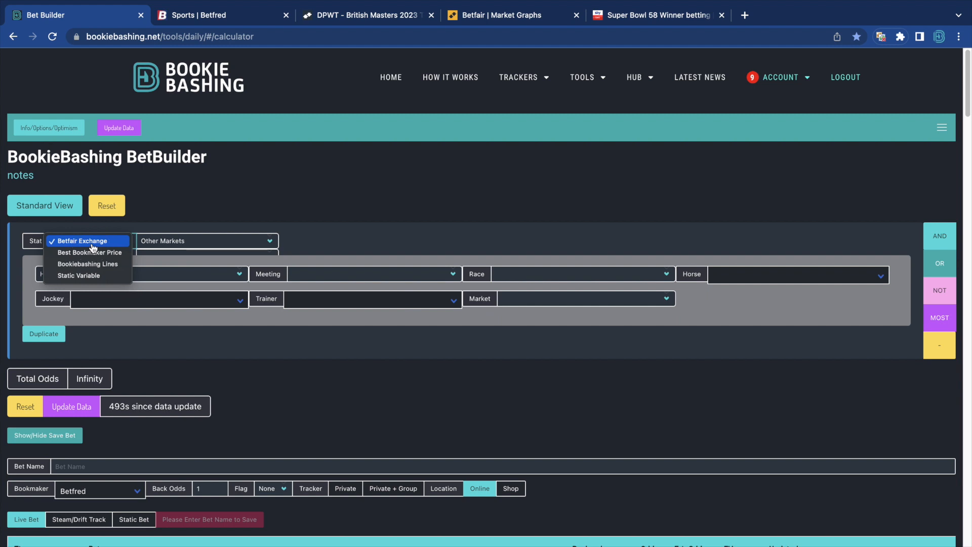
{"action": "left_click", "coordinate": [92, 243]}
{"action": "left_click", "coordinate": [169, 244]}
{"action": "left_click", "coordinate": [168, 242]}
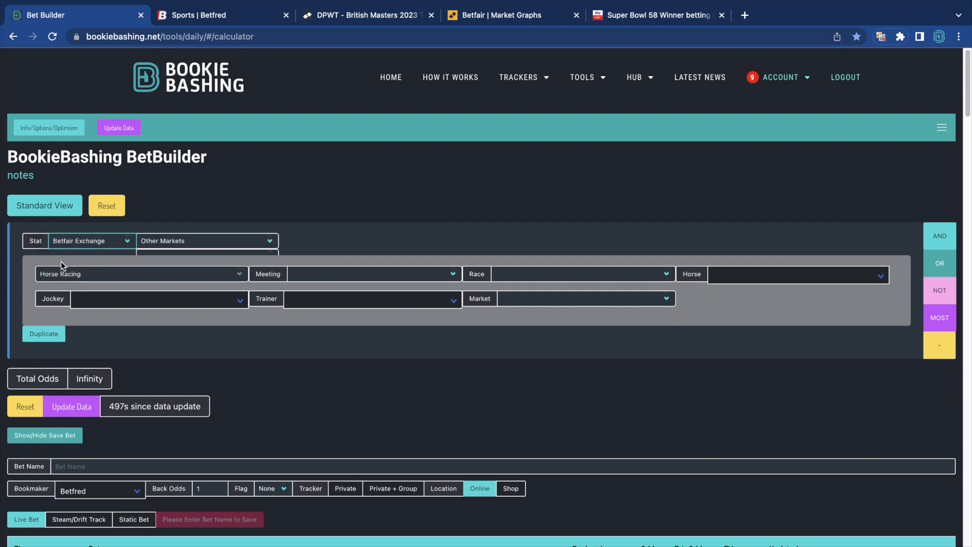
{"action": "left_click", "coordinate": [142, 278]}
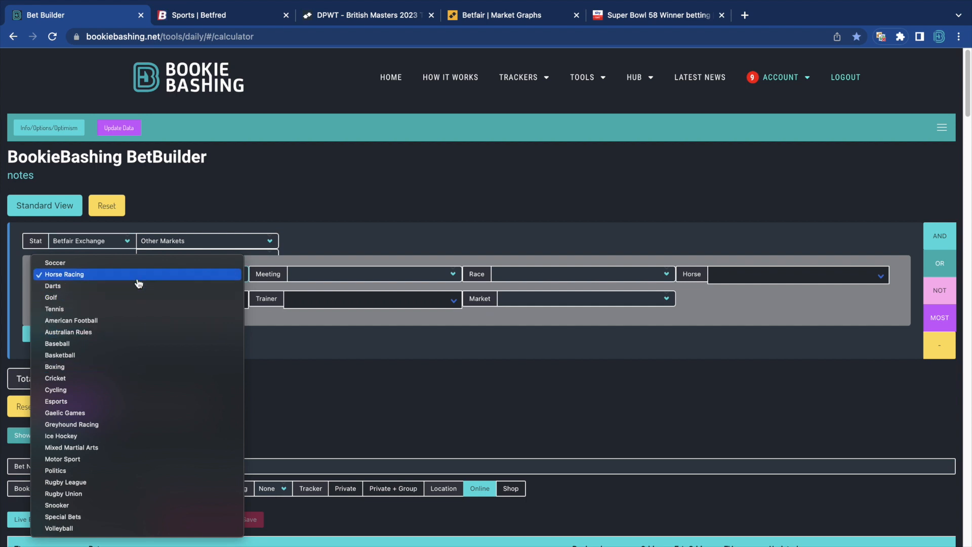
{"action": "left_click", "coordinate": [104, 321]}
- Set the competition to NFL, game to 05:00 19th Jul - NFL, market to Super Bowl Winner and selection to New York Jets
{"action": "left_click", "coordinate": [400, 274]}
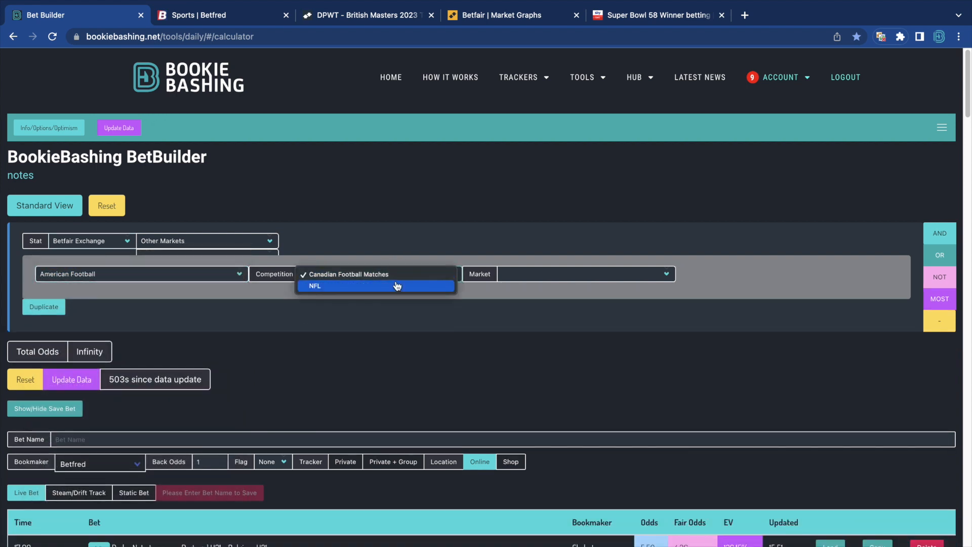
{"action": "left_click", "coordinate": [320, 286]}
{"action": "left_click", "coordinate": [557, 282]}
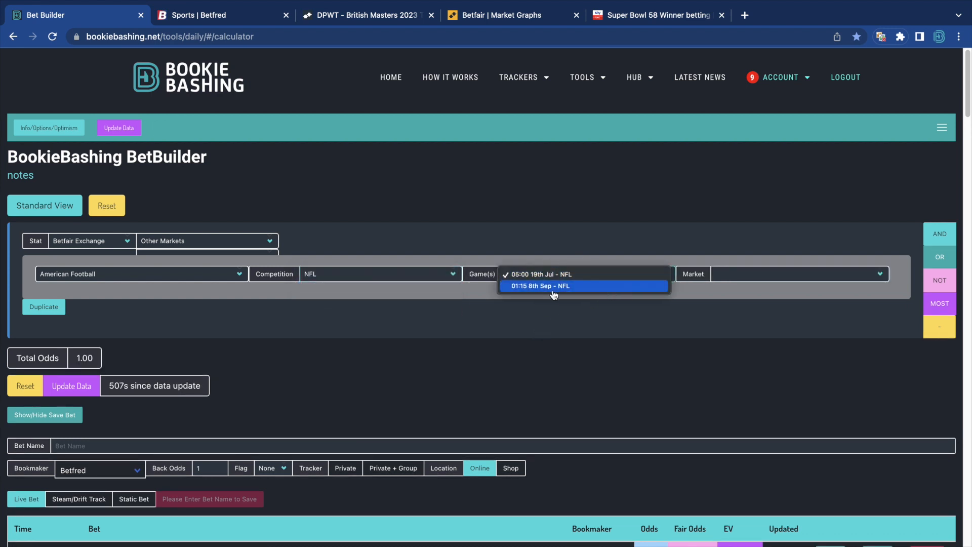
{"action": "left_click", "coordinate": [582, 279]}
{"action": "left_click", "coordinate": [760, 274]}
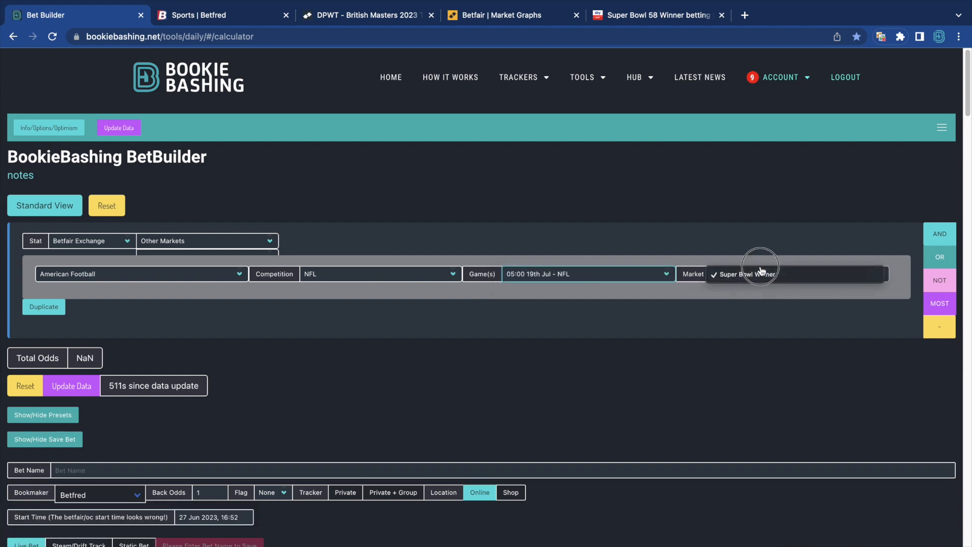
{"action": "left_click", "coordinate": [745, 274]}
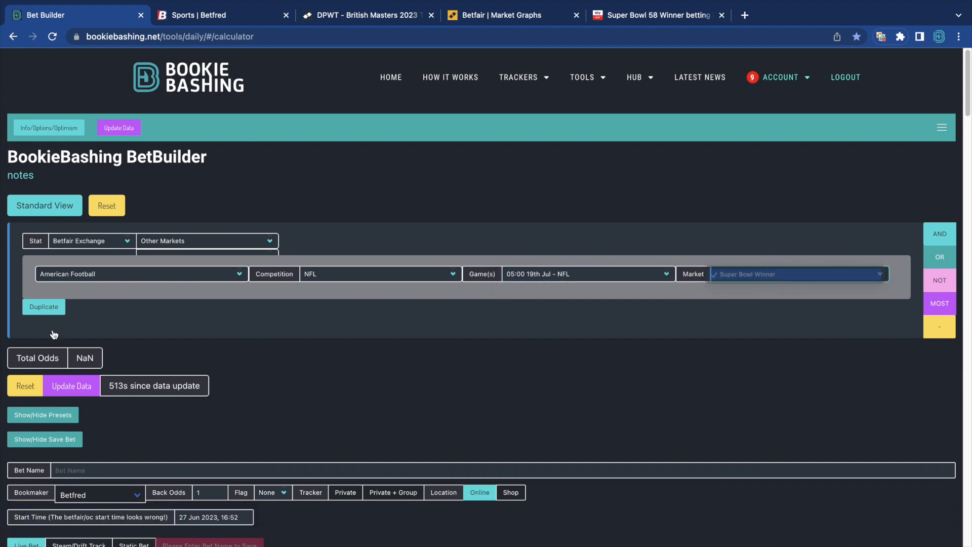
{"action": "left_click", "coordinate": [151, 301]}
{"action": "left_click", "coordinate": [159, 365]}
- Review the New York Jets bet's total odds, its description and the bet-saving fields below
{"action": "scroll", "coordinate": [131, 350], "scroll_direction": "down", "scroll_amount": 1}
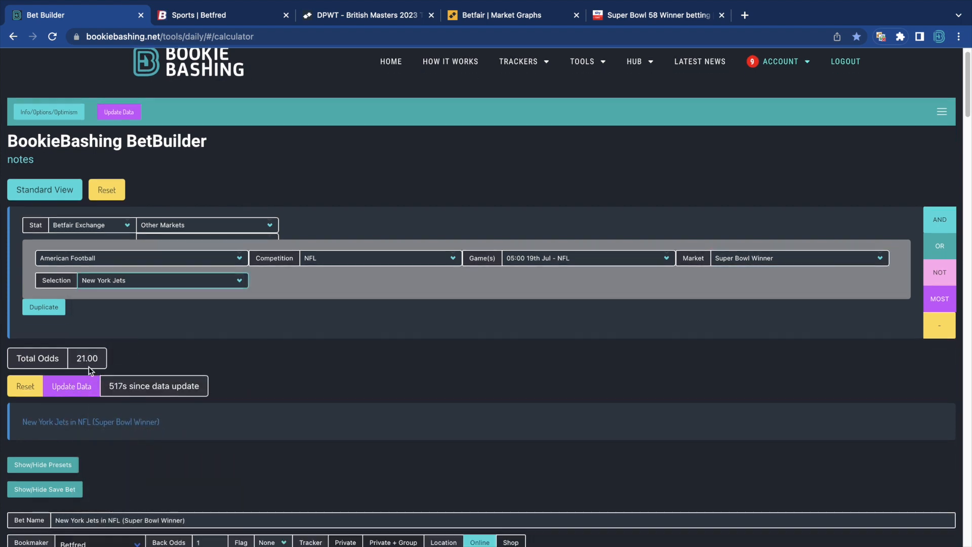
{"action": "scroll", "coordinate": [126, 351], "scroll_direction": "down", "scroll_amount": 1}
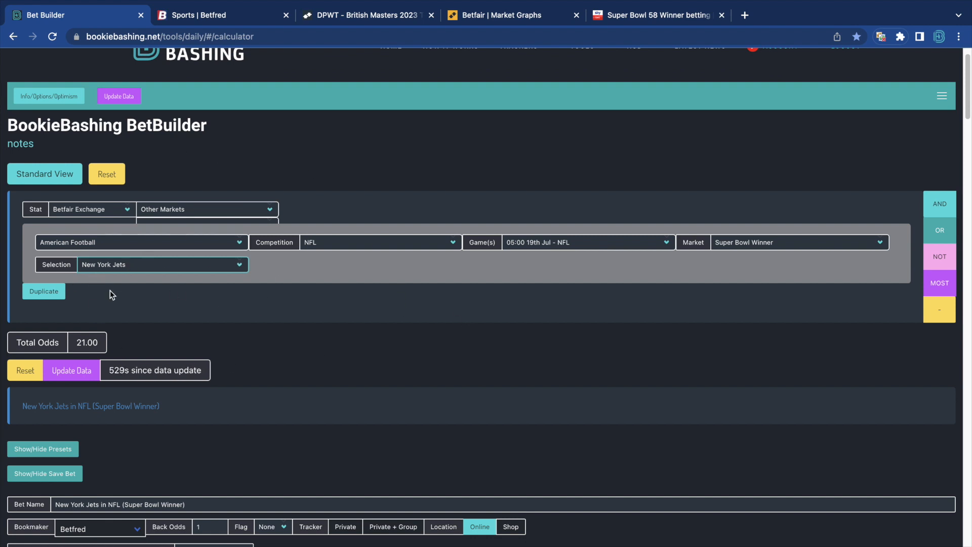
{"action": "scroll", "coordinate": [96, 304], "scroll_direction": "up", "scroll_amount": 1}
{"action": "scroll", "coordinate": [112, 317], "scroll_direction": "up", "scroll_amount": 1}
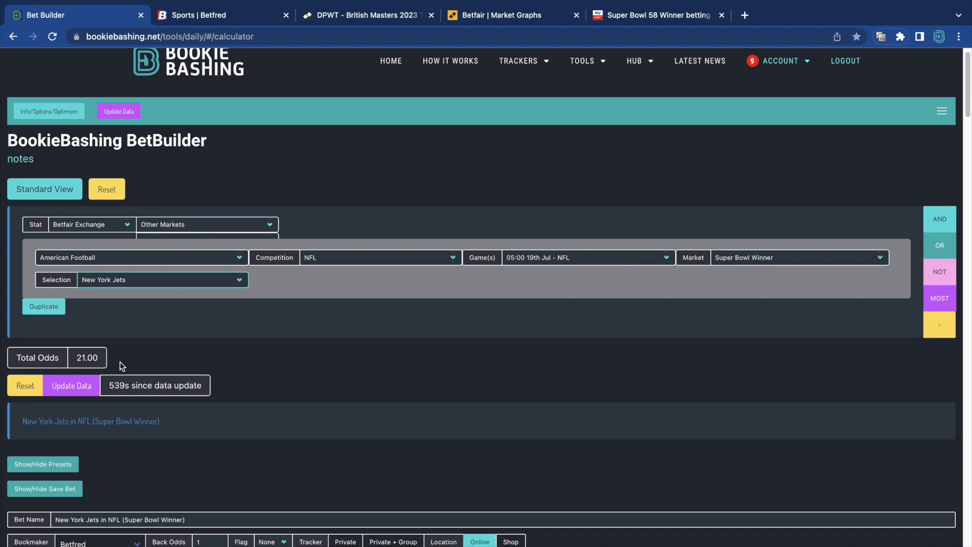
{"action": "scroll", "coordinate": [135, 366], "scroll_direction": "down", "scroll_amount": 1}
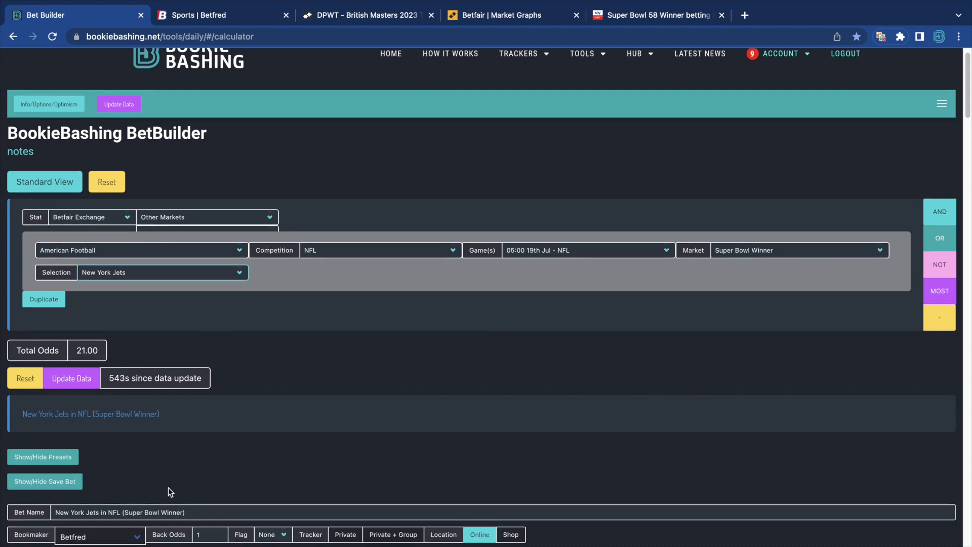
{"action": "scroll", "coordinate": [133, 335], "scroll_direction": "down", "scroll_amount": 3}
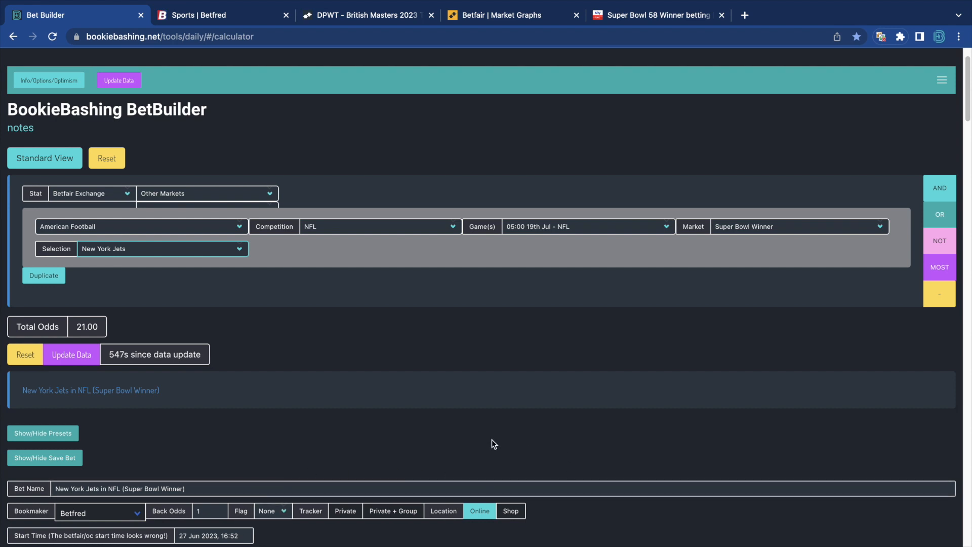
{"action": "scroll", "coordinate": [81, 501], "scroll_direction": "down", "scroll_amount": 5}
{"action": "scroll", "coordinate": [76, 456], "scroll_direction": "up", "scroll_amount": 3}
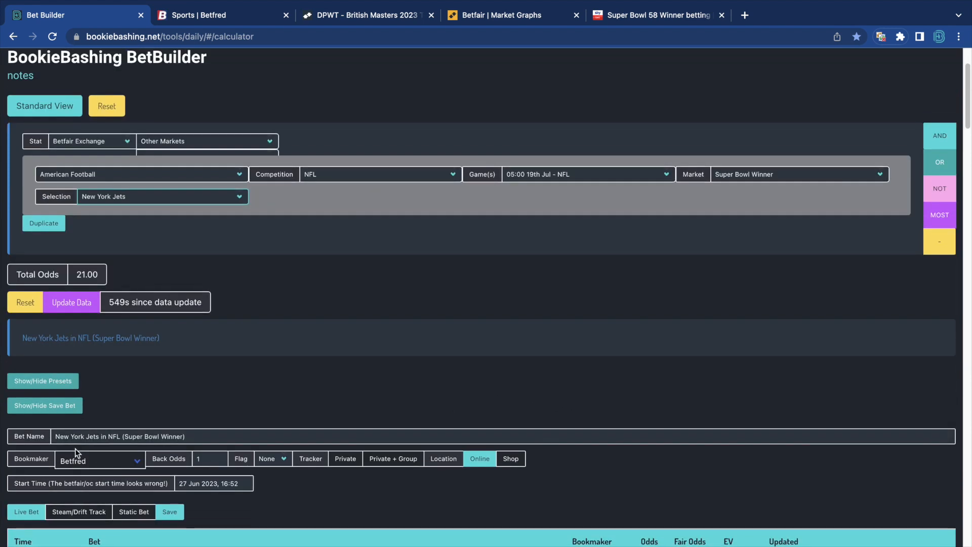
{"action": "scroll", "coordinate": [269, 404], "scroll_direction": "up", "scroll_amount": 2}
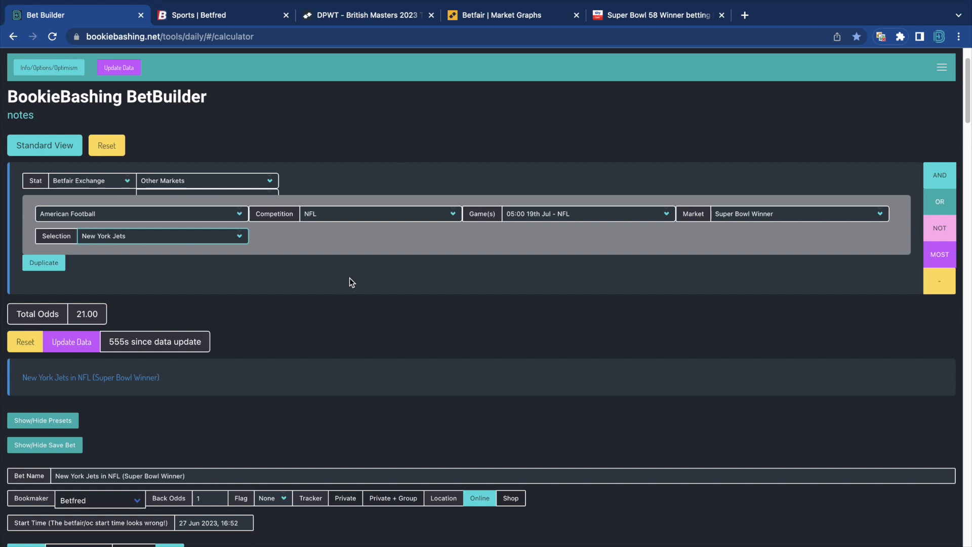
{"action": "scroll", "coordinate": [194, 245], "scroll_direction": "up", "scroll_amount": 2}
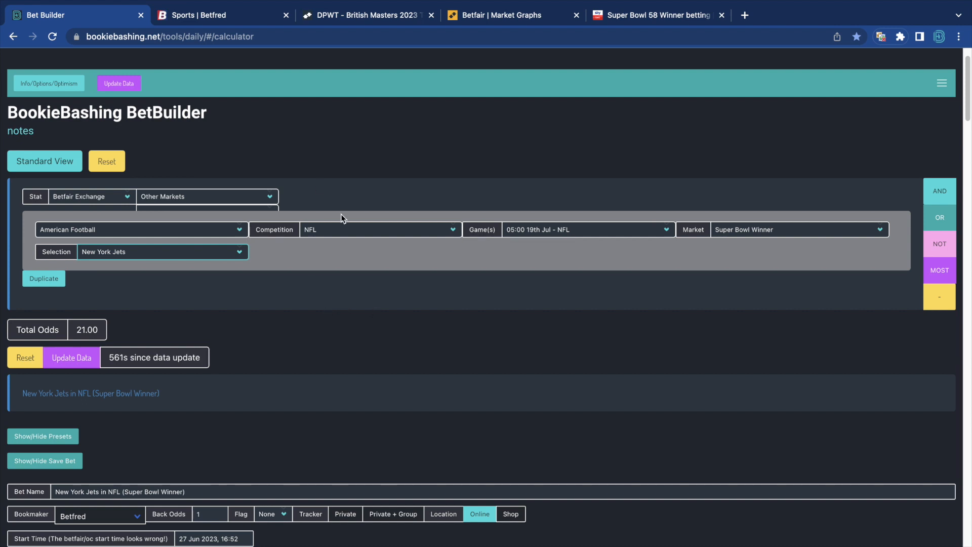
- Change the stat source to Best Bookmaker Price
{"action": "left_click", "coordinate": [115, 199]}
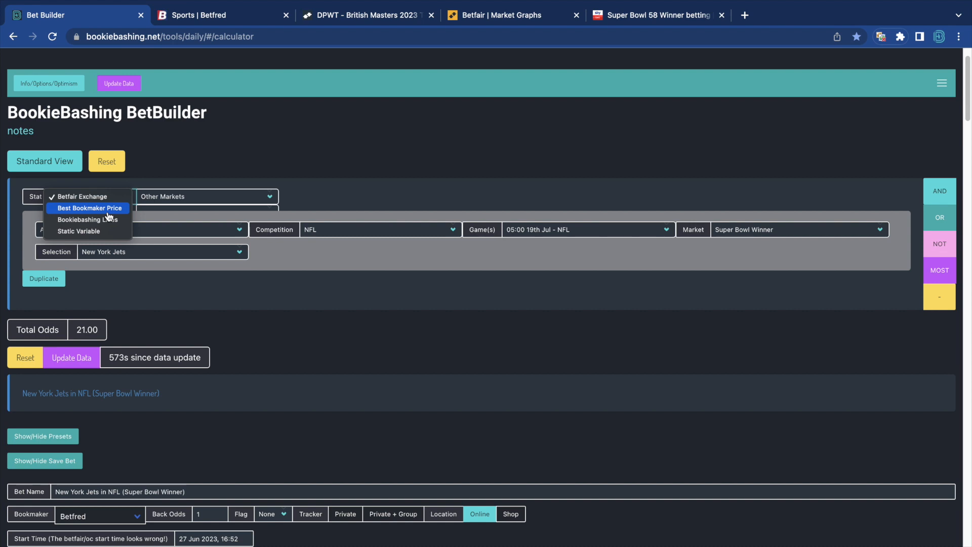
{"action": "left_click", "coordinate": [108, 211]}
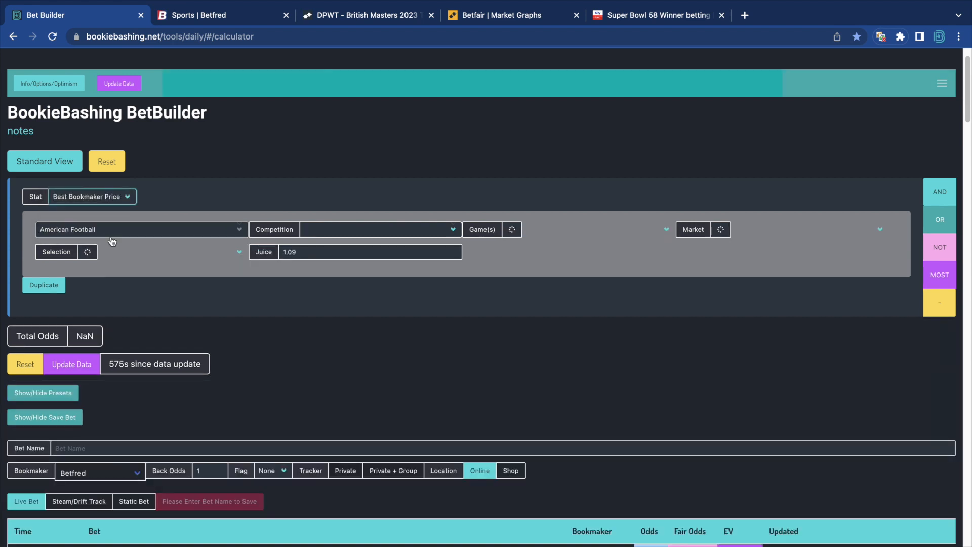
- On Sky Bet, open the Rugby World Cup match France v New Zealand and find the France / France Double Result price
{"action": "left_click", "coordinate": [646, 18]}
{"action": "scroll", "coordinate": [222, 380], "scroll_direction": "down", "scroll_amount": 1}
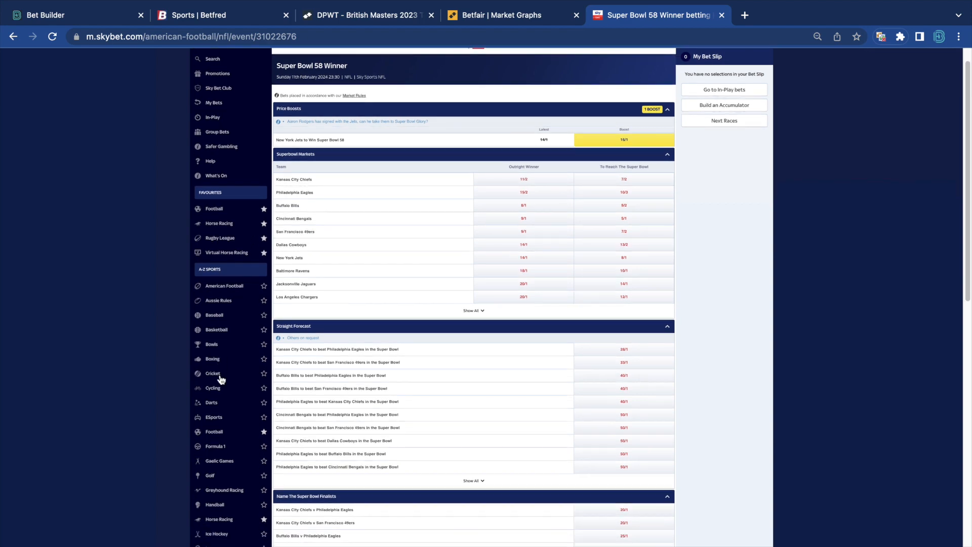
{"action": "scroll", "coordinate": [226, 515], "scroll_direction": "down", "scroll_amount": 3}
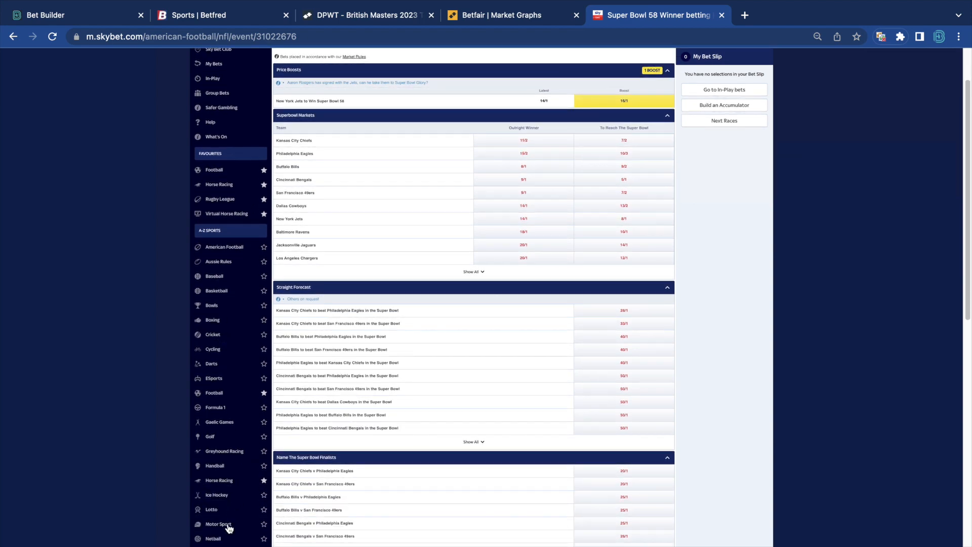
{"action": "scroll", "coordinate": [228, 524], "scroll_direction": "down", "scroll_amount": 3}
{"action": "left_click", "coordinate": [218, 524]}
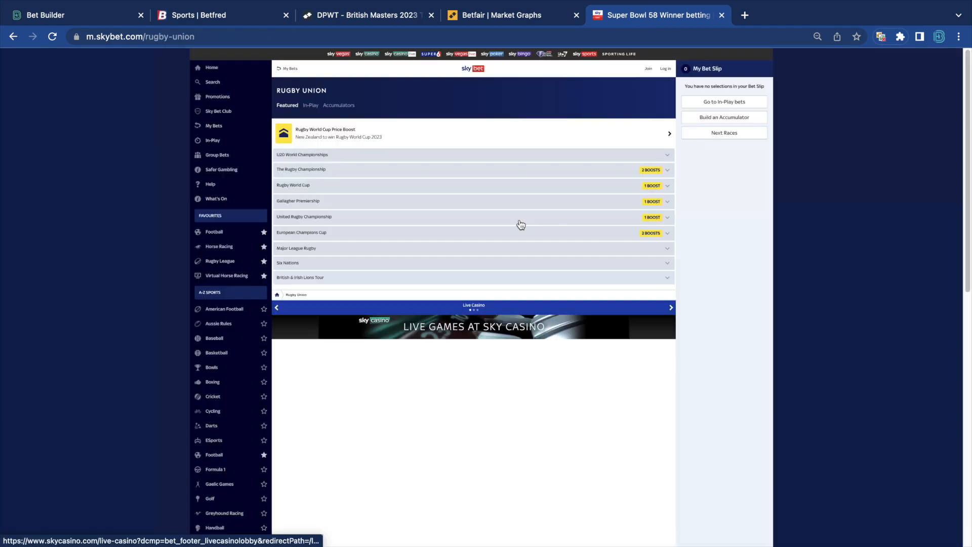
{"action": "left_click", "coordinate": [345, 188]}
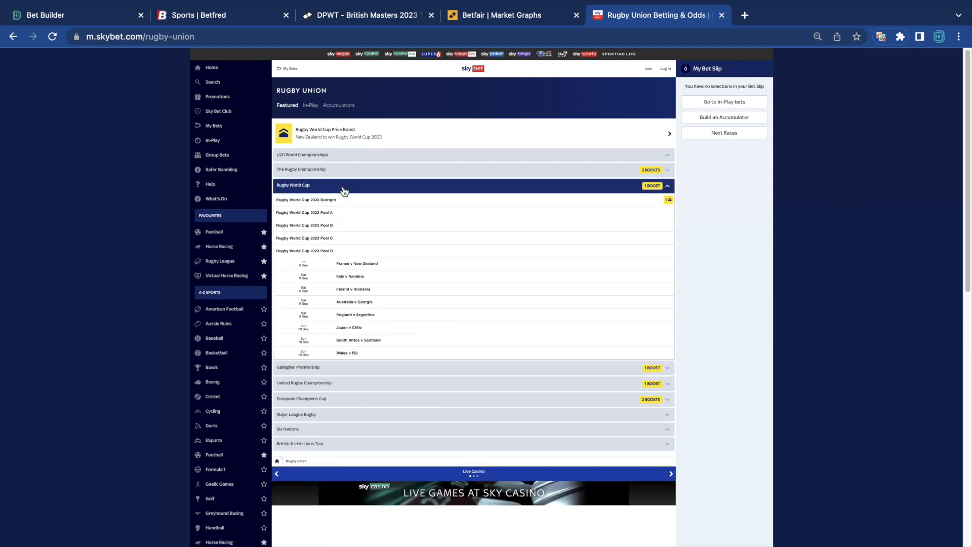
{"action": "left_click", "coordinate": [359, 265]}
{"action": "scroll", "coordinate": [435, 276], "scroll_direction": "down", "scroll_amount": 5}
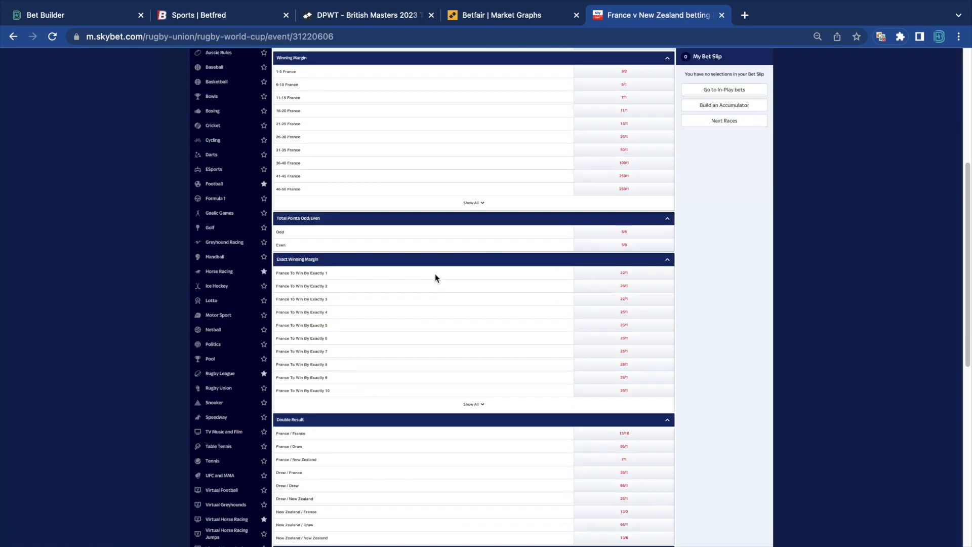
{"action": "scroll", "coordinate": [422, 280], "scroll_direction": "down", "scroll_amount": 2}
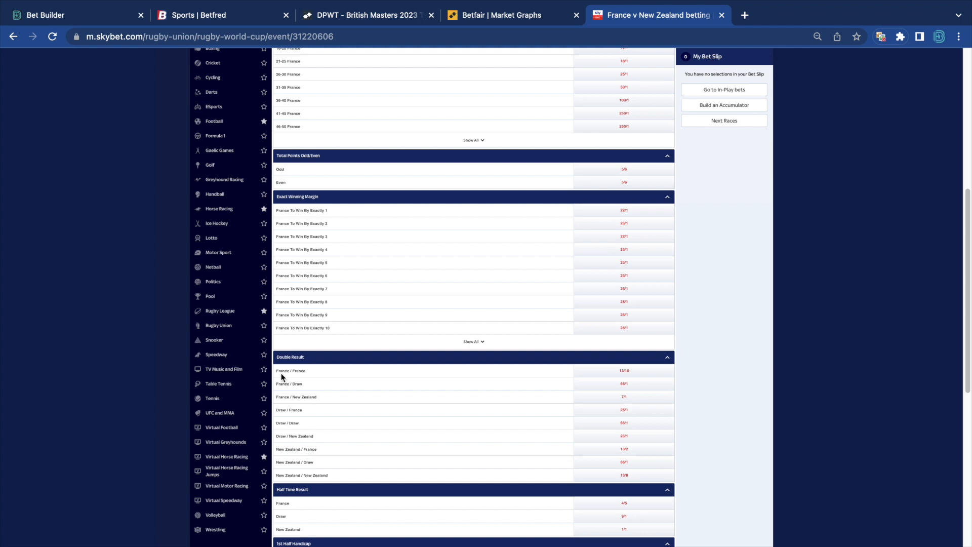
{"action": "left_click_drag", "start_coordinate": [285, 371], "coordinate": [350, 375]}
- Return to the Bet Builder and set the sport to Rugby Union with the competition Rugby Union - Rugby World Cup 2023
{"action": "left_click", "coordinate": [86, 17]}
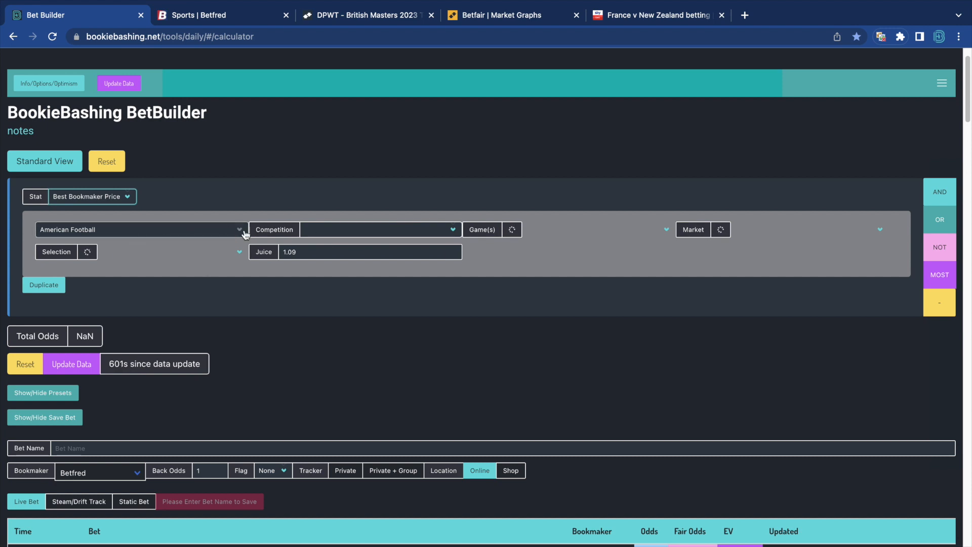
{"action": "left_click", "coordinate": [373, 235]}
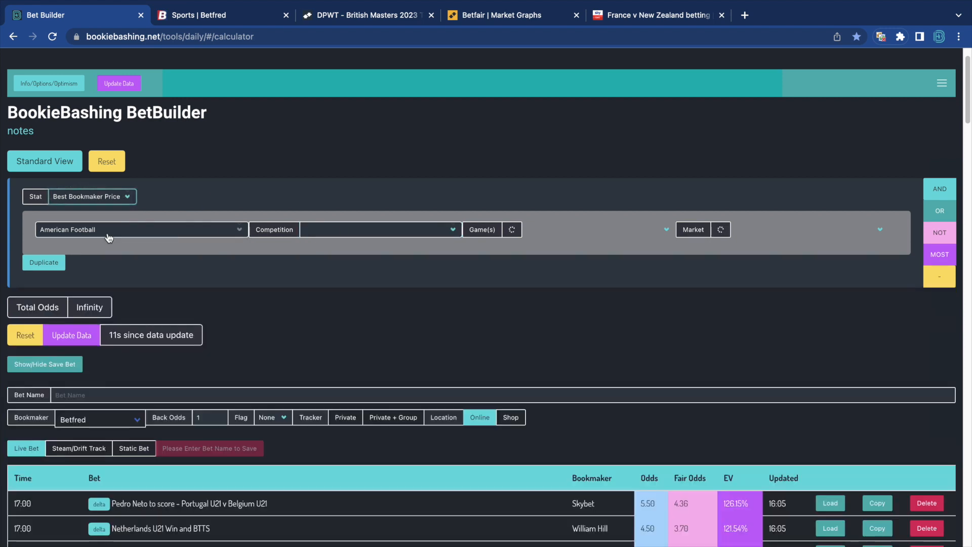
{"action": "left_click", "coordinate": [184, 231]}
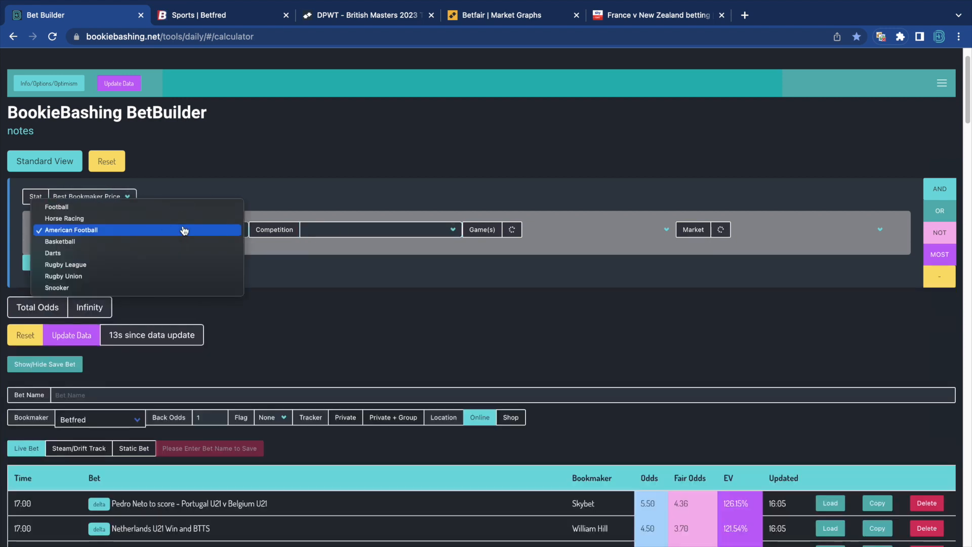
{"action": "left_click", "coordinate": [367, 301]}
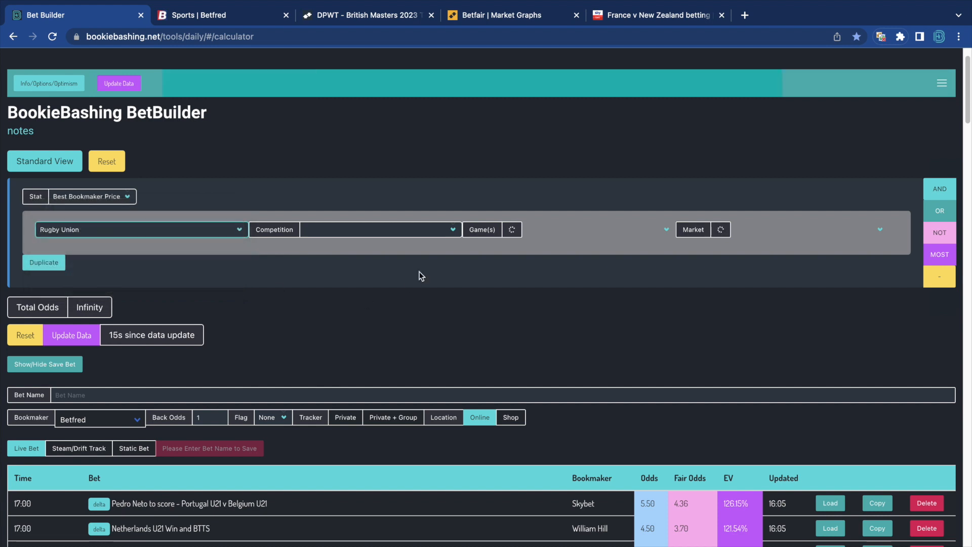
{"action": "left_click", "coordinate": [386, 231]}
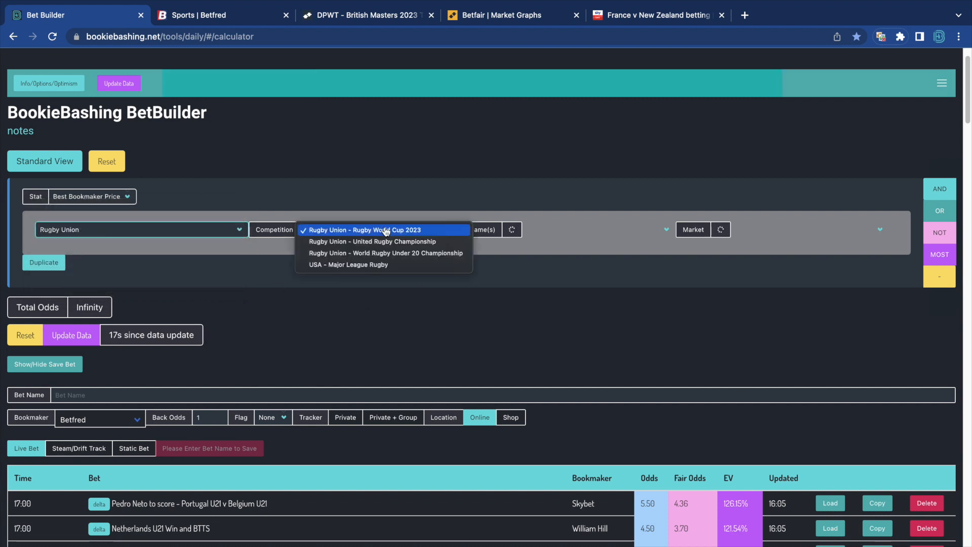
{"action": "left_click", "coordinate": [403, 232]}
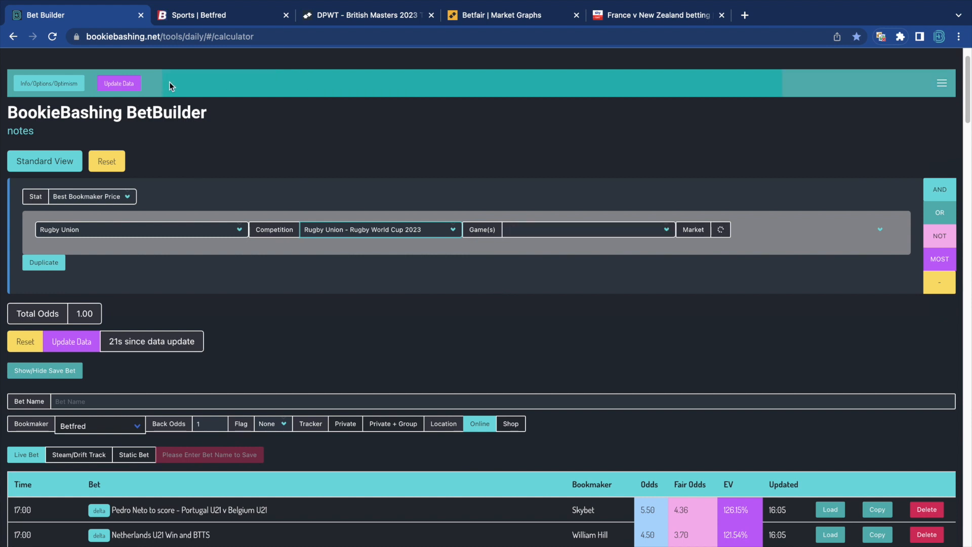
- Select the game France v New Zealand with the market Half Time/Full Time and the selection Home/Home
{"action": "left_click", "coordinate": [550, 236]}
{"action": "left_click", "coordinate": [558, 230]}
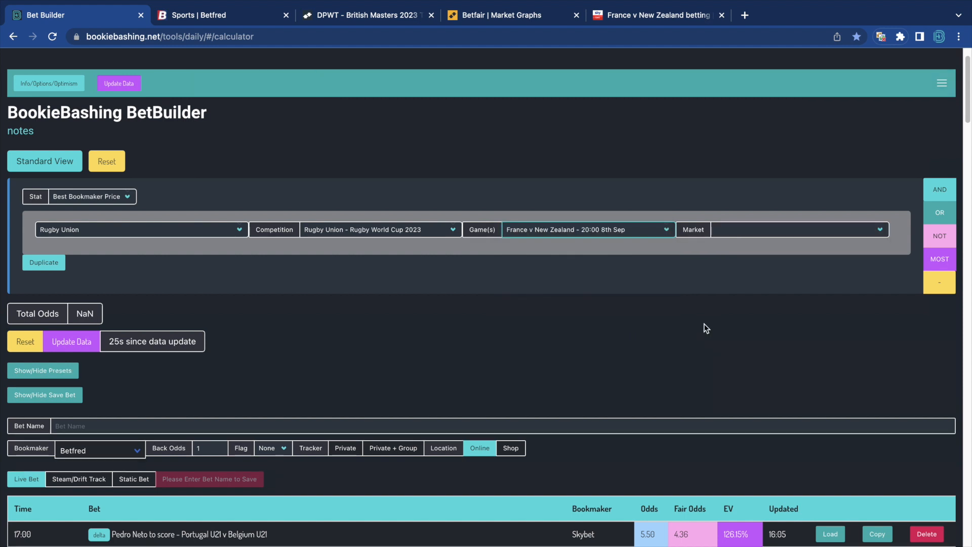
{"action": "left_click", "coordinate": [729, 224]}
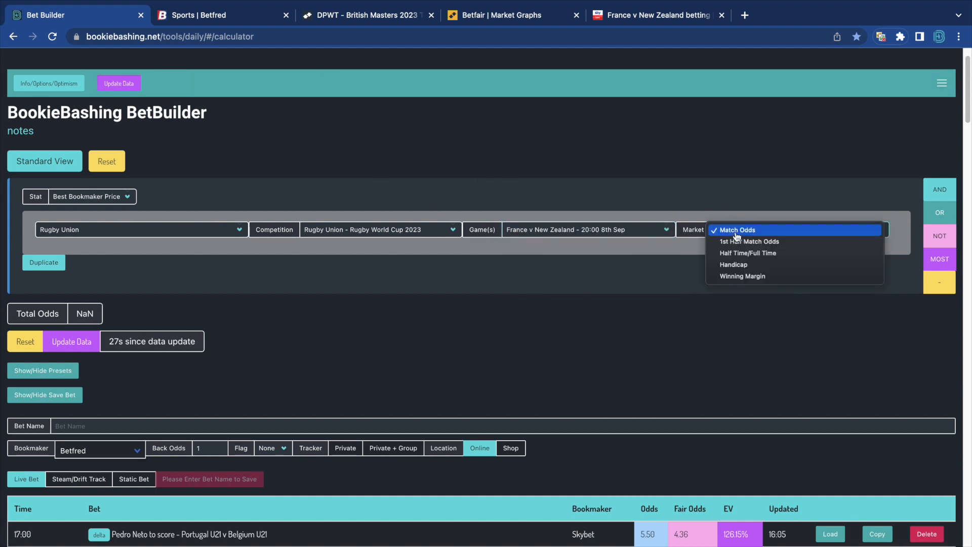
{"action": "left_click", "coordinate": [768, 252]}
{"action": "left_click", "coordinate": [108, 252]}
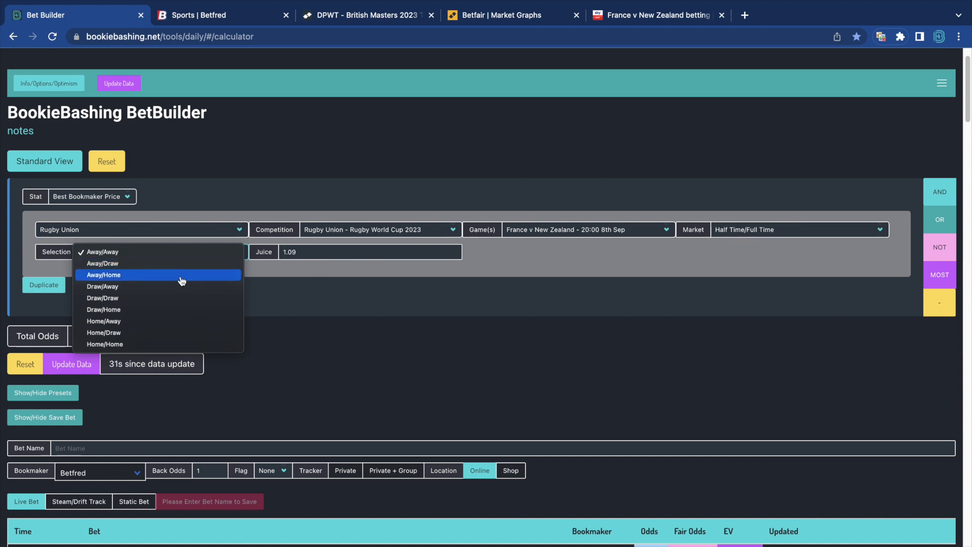
{"action": "left_click", "coordinate": [150, 346]}
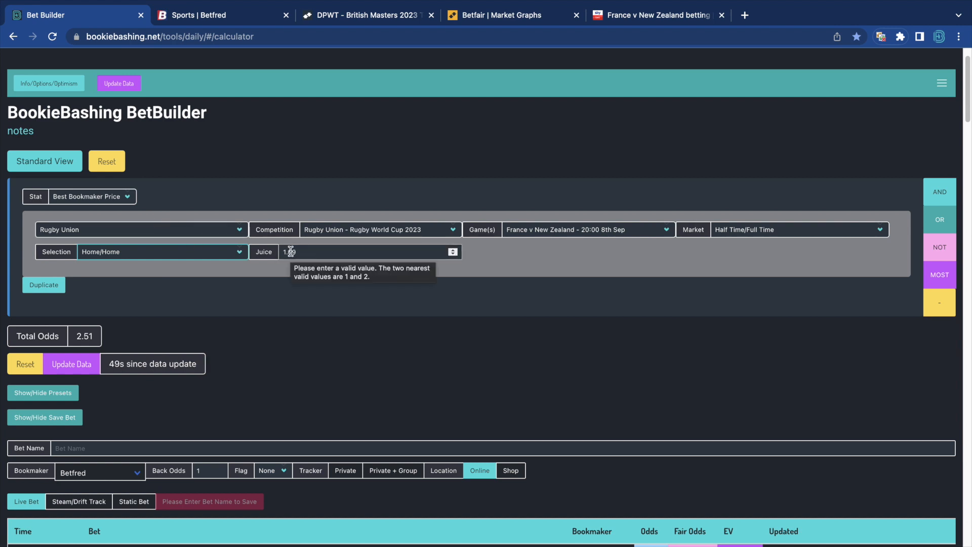
- Try a juice of 1.00 on the Home/Home selection and restore it to 1.09
{"action": "left_click_drag", "start_coordinate": [315, 254], "coordinate": [217, 249]}
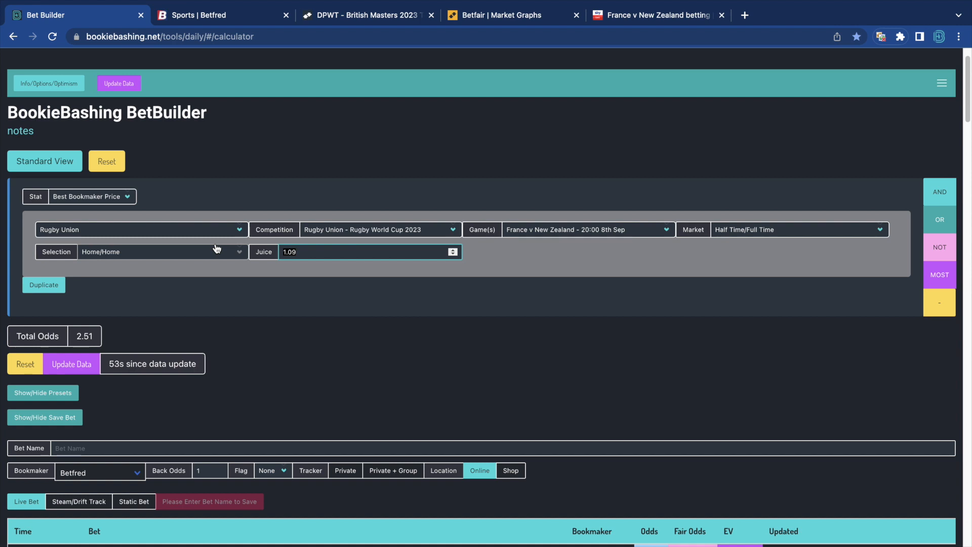
{"action": "type", "text": "1.00"}
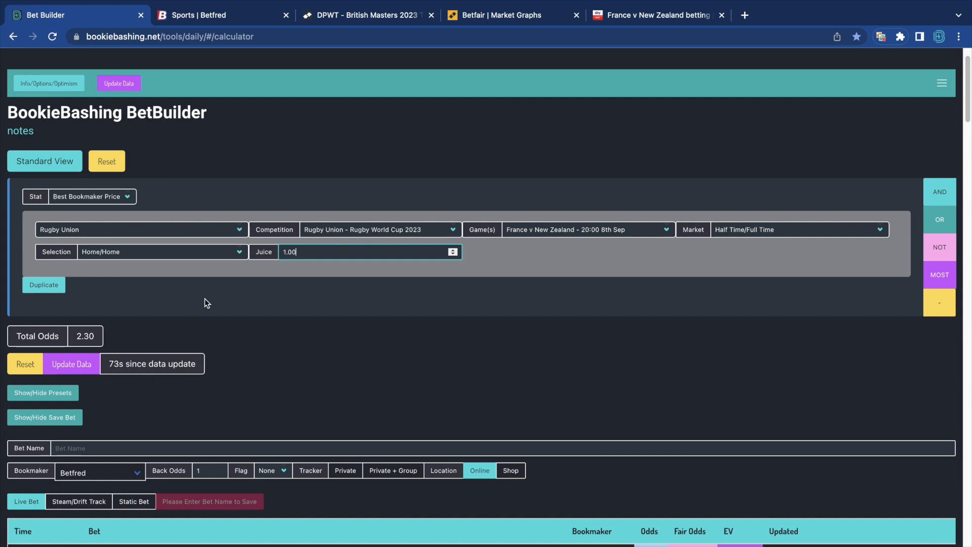
{"action": "key", "text": "BackSpace"}
{"action": "type", "text": "9"}
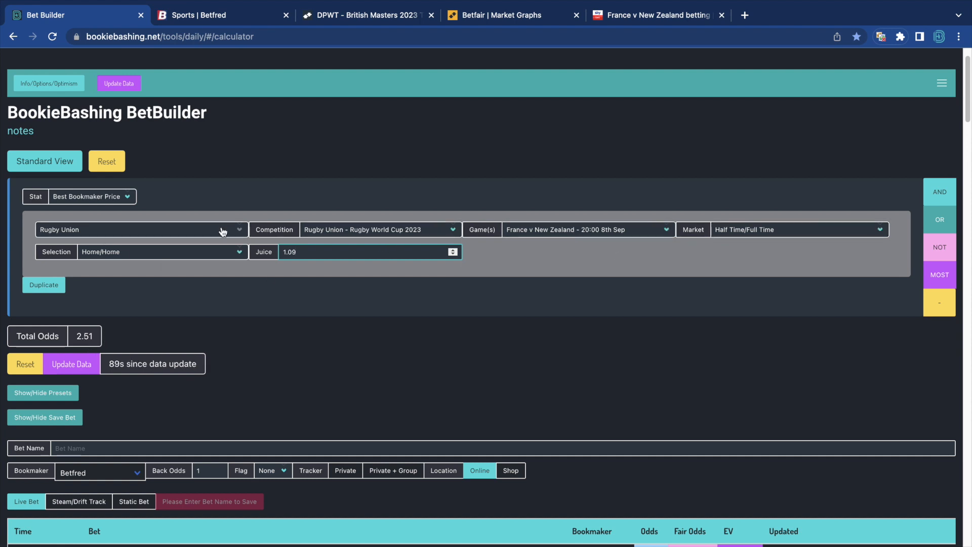
{"action": "left_click", "coordinate": [179, 234]}
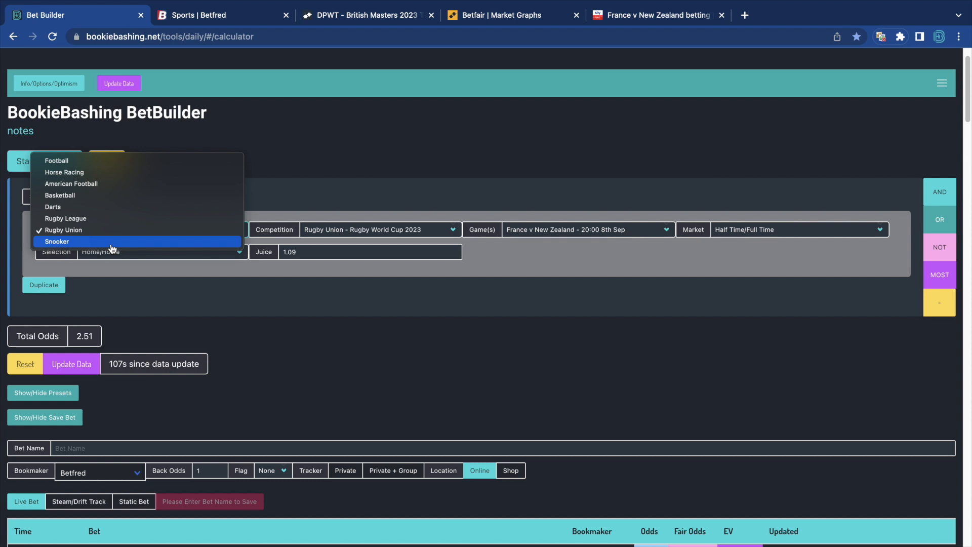
{"action": "left_click", "coordinate": [337, 158]}
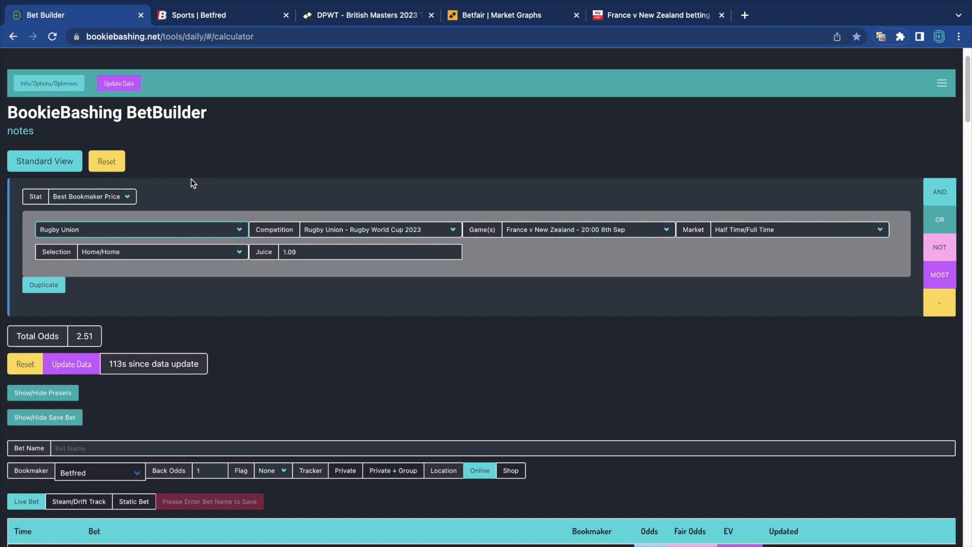
- Change the stat source to Bookiebashing Lines and look through its available stats and Game Centre popular markets
{"action": "left_click", "coordinate": [101, 197]}
{"action": "left_click", "coordinate": [109, 211]}
{"action": "left_click", "coordinate": [233, 198]}
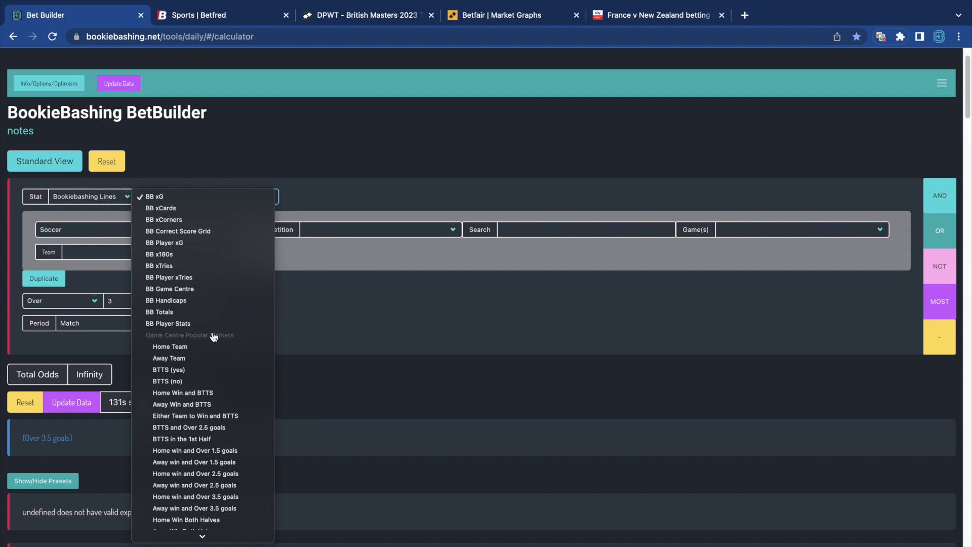
{"action": "scroll", "coordinate": [214, 337], "scroll_direction": "down", "scroll_amount": 4}
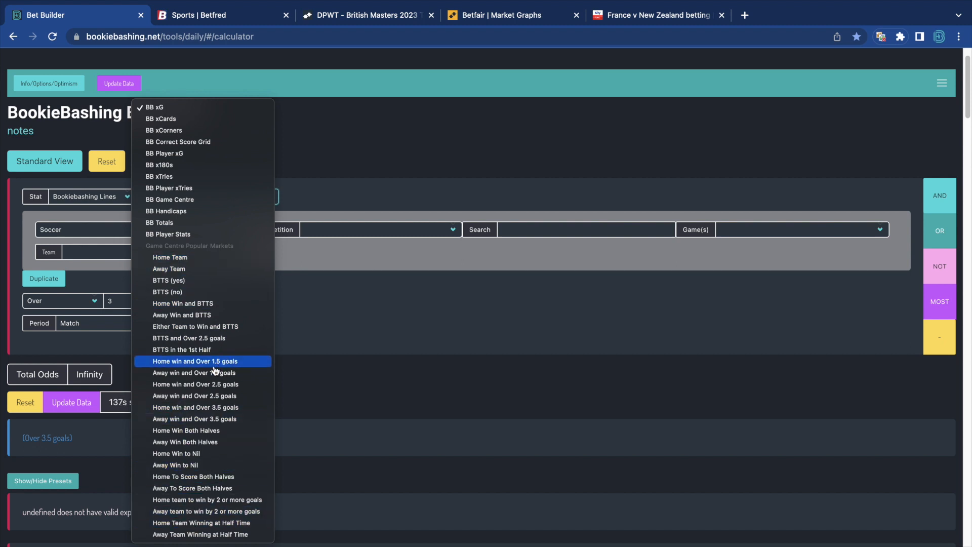
{"action": "left_click", "coordinate": [380, 153]}
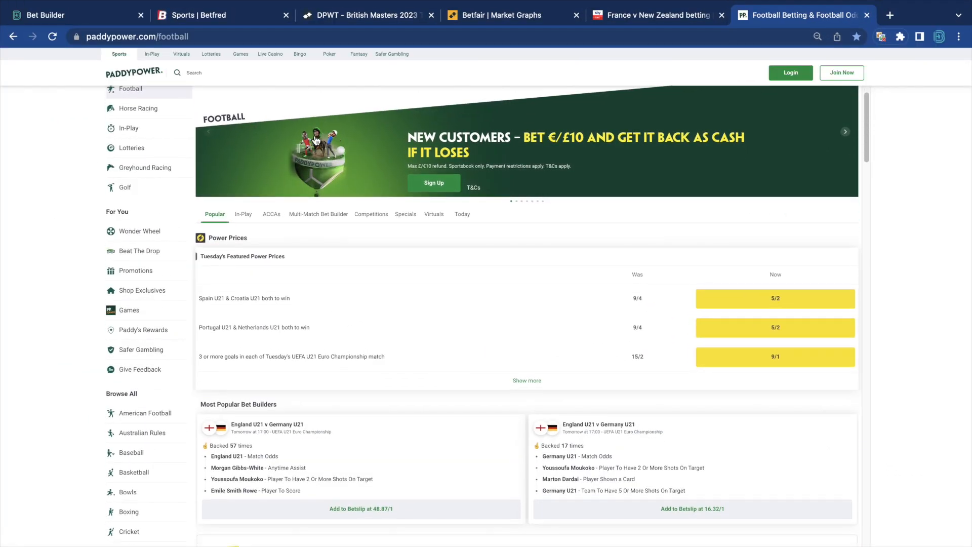
- On Paddy Power's football page, open the Portugal U21 v Belgium U21 match and show its Cards & Fouls markets
{"action": "scroll", "coordinate": [311, 167], "scroll_direction": "down", "scroll_amount": 2}
{"action": "scroll", "coordinate": [303, 211], "scroll_direction": "down", "scroll_amount": 4}
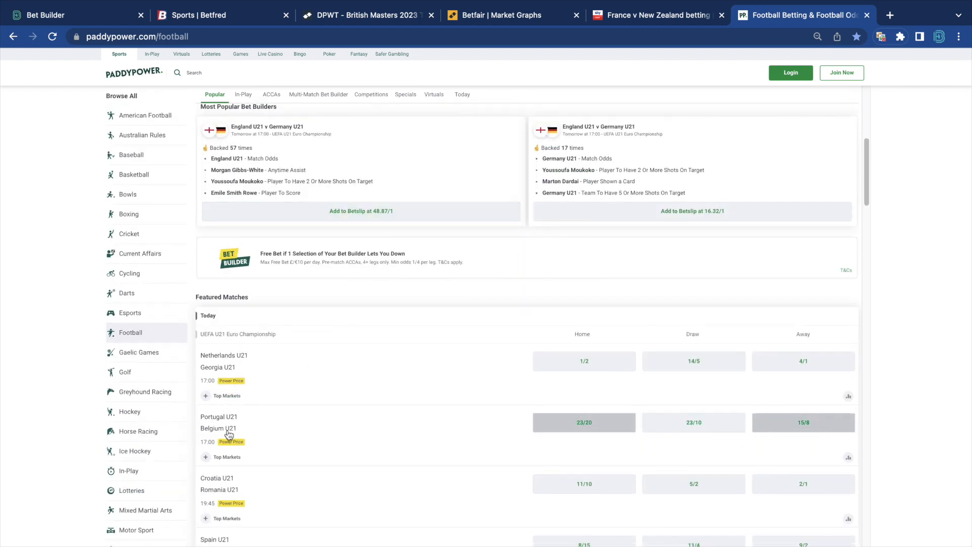
{"action": "left_click", "coordinate": [265, 429]}
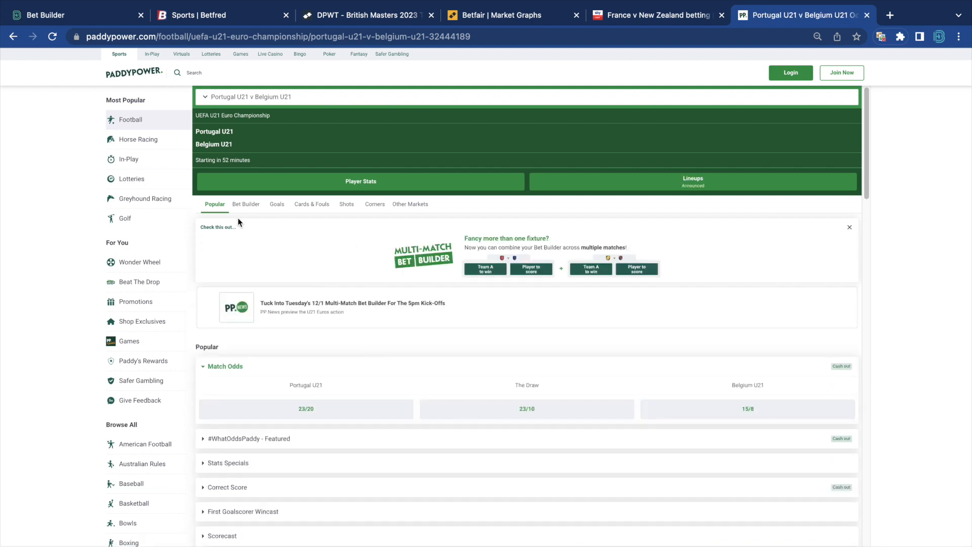
{"action": "left_click", "coordinate": [314, 205]}
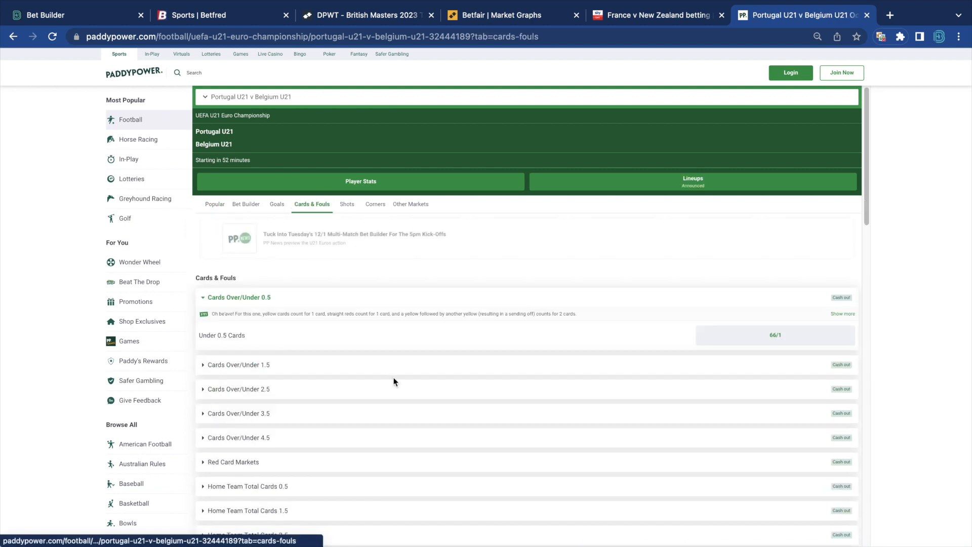
- Expand the Cards Over/Under 3.5, 4.5 and 5.5 markets to examine their prices
{"action": "scroll", "coordinate": [326, 346], "scroll_direction": "down", "scroll_amount": 1}
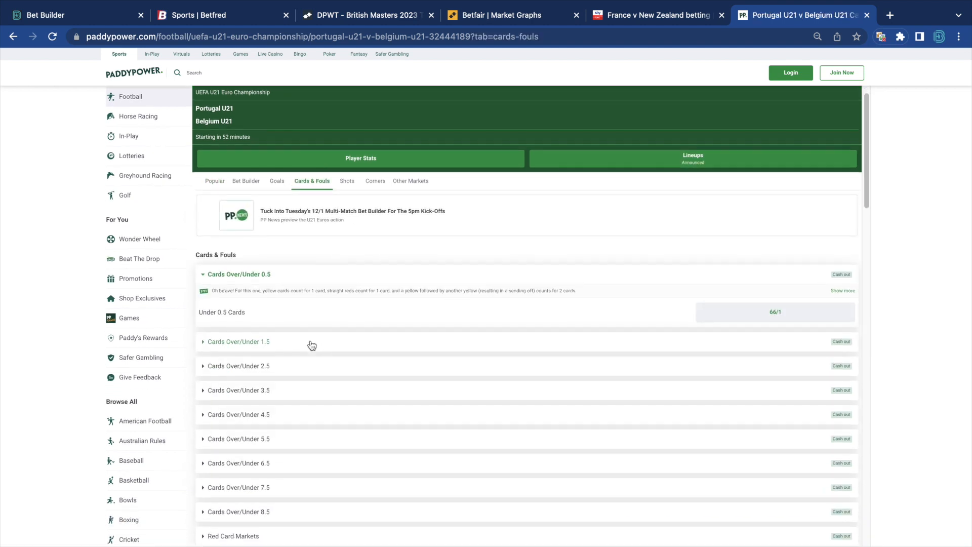
{"action": "left_click", "coordinate": [287, 419]}
{"action": "left_click", "coordinate": [286, 399]}
{"action": "scroll", "coordinate": [431, 385], "scroll_direction": "down", "scroll_amount": 3}
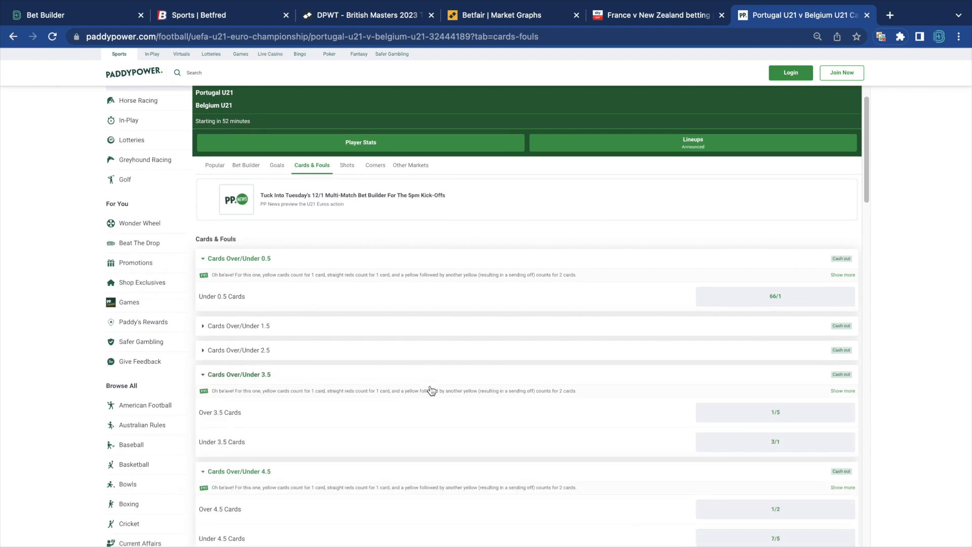
{"action": "scroll", "coordinate": [431, 388], "scroll_direction": "down", "scroll_amount": 7}
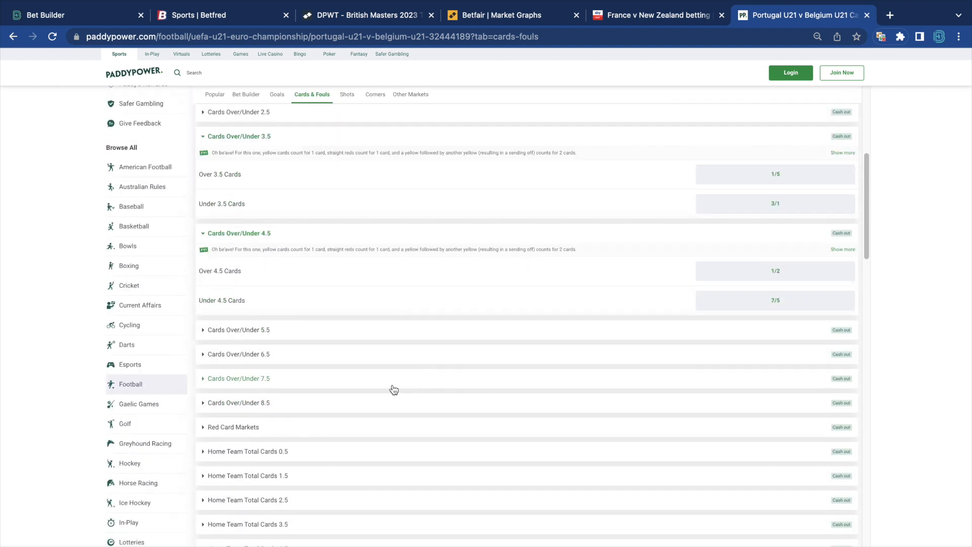
{"action": "left_click", "coordinate": [282, 337]}
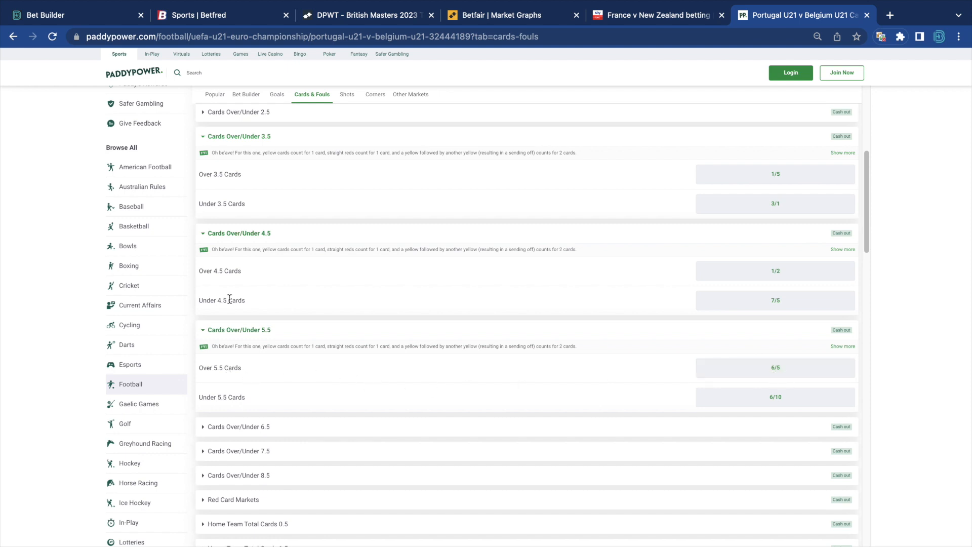
- Return to the Bet Builder and set the Bookiebashing Lines stat to BB xCards
{"action": "left_click", "coordinate": [76, 15]}
{"action": "left_click", "coordinate": [182, 197]}
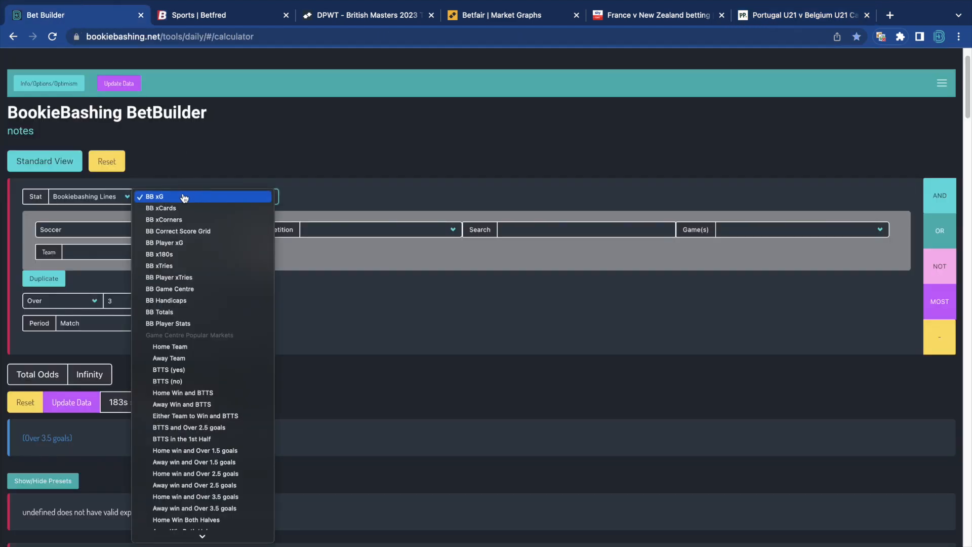
{"action": "left_click", "coordinate": [183, 208]}
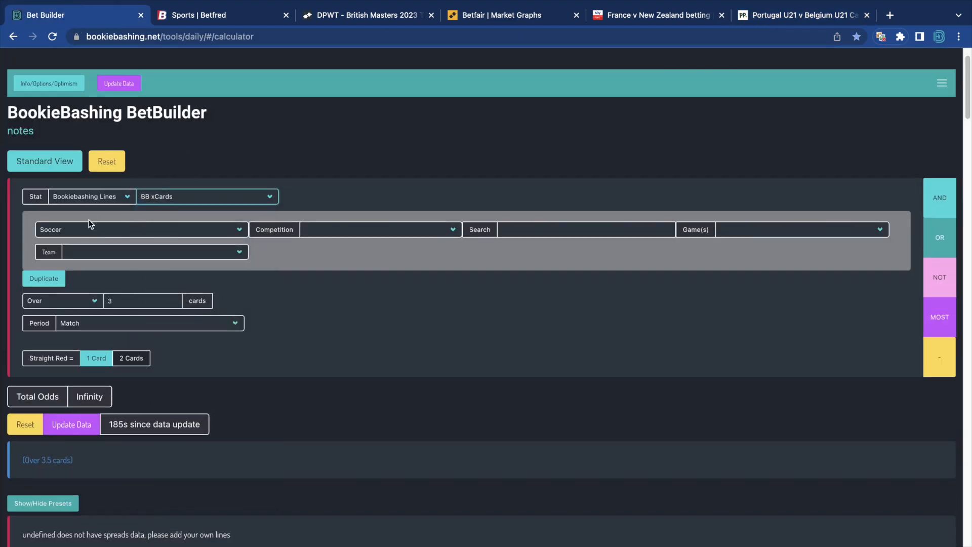
- Search the soccer games for "port" and select Portugal U21 v Belgium U21
{"action": "left_click", "coordinate": [376, 228]}
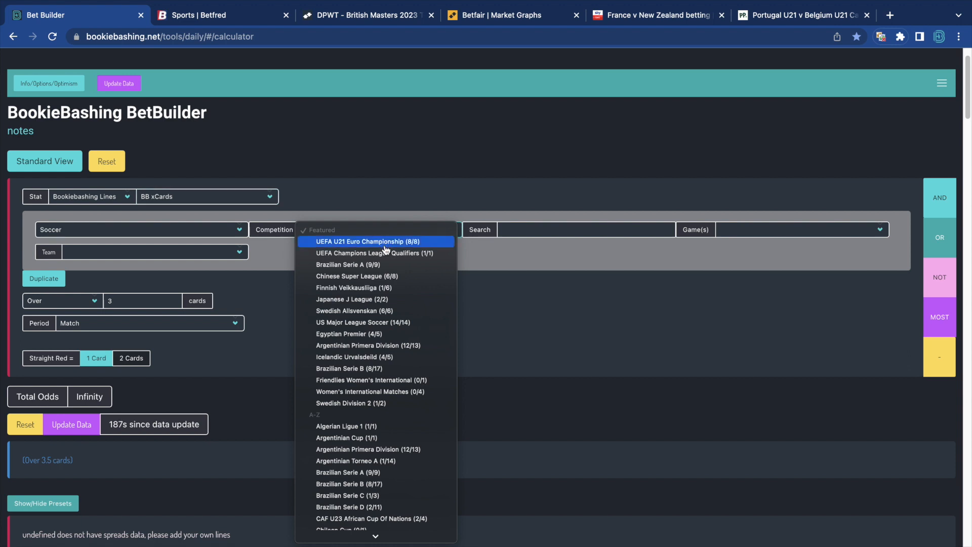
{"action": "left_click", "coordinate": [553, 231]}
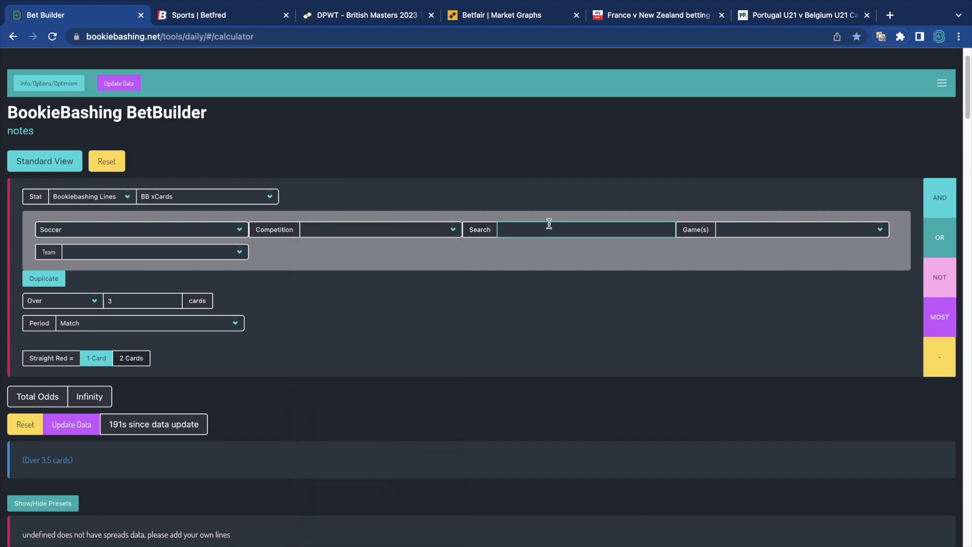
{"action": "type", "text": "port"}
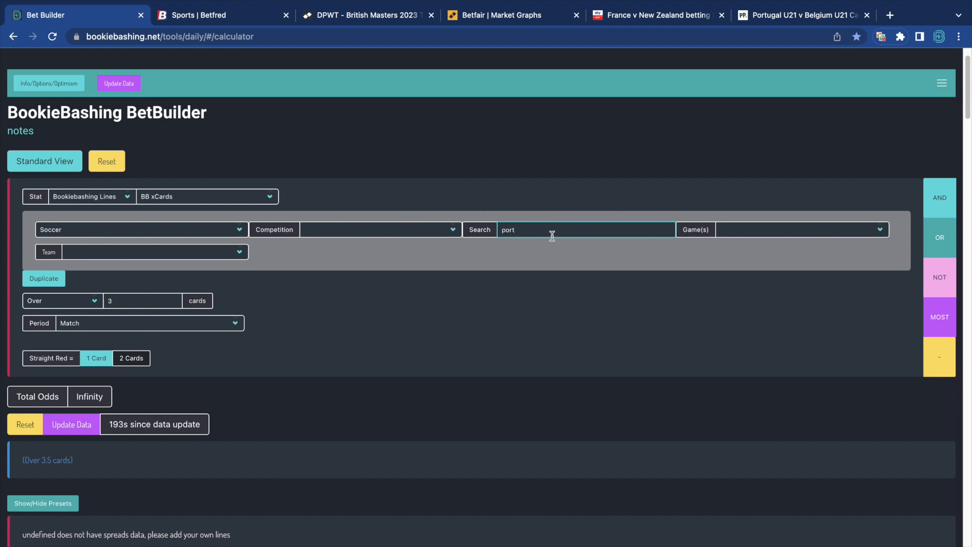
{"action": "left_click", "coordinate": [774, 233]}
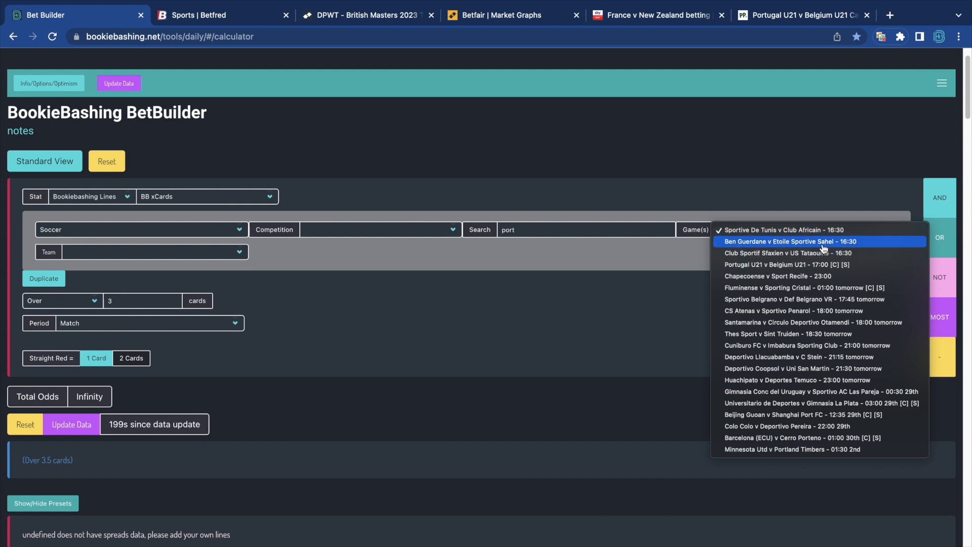
{"action": "left_click", "coordinate": [772, 265]}
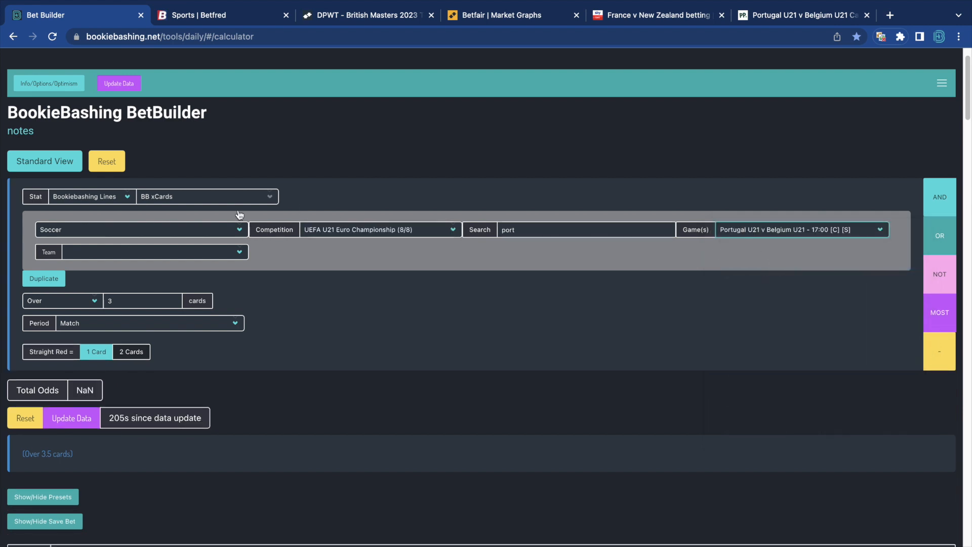
- Set the team to Total and the over line to 5 cards
{"action": "left_click", "coordinate": [168, 259]}
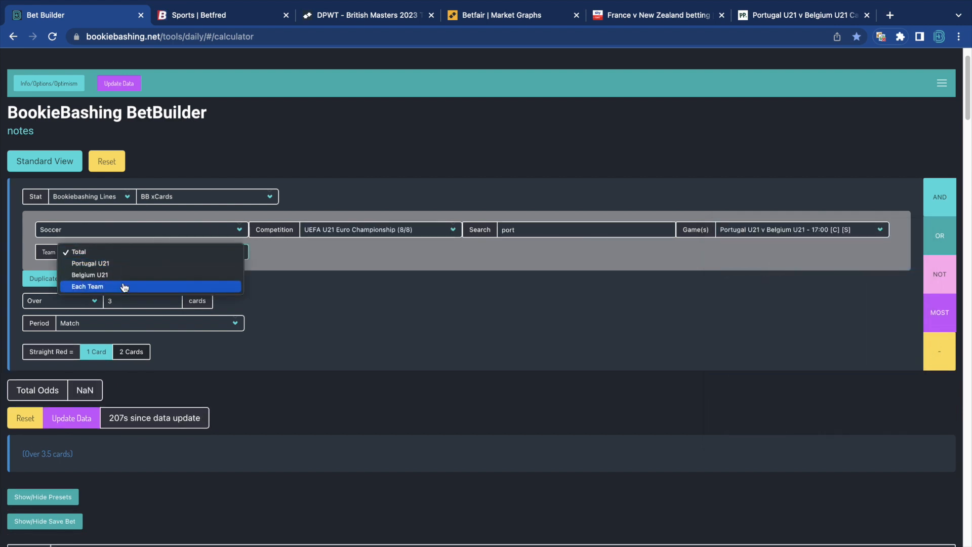
{"action": "left_click", "coordinate": [126, 253]}
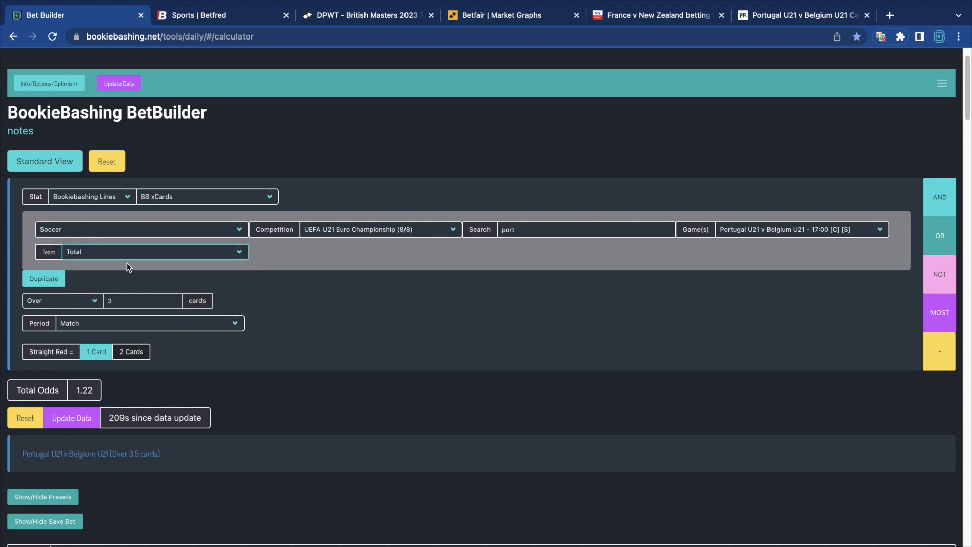
{"action": "left_click", "coordinate": [176, 298]}
{"action": "left_click", "coordinate": [175, 299]}
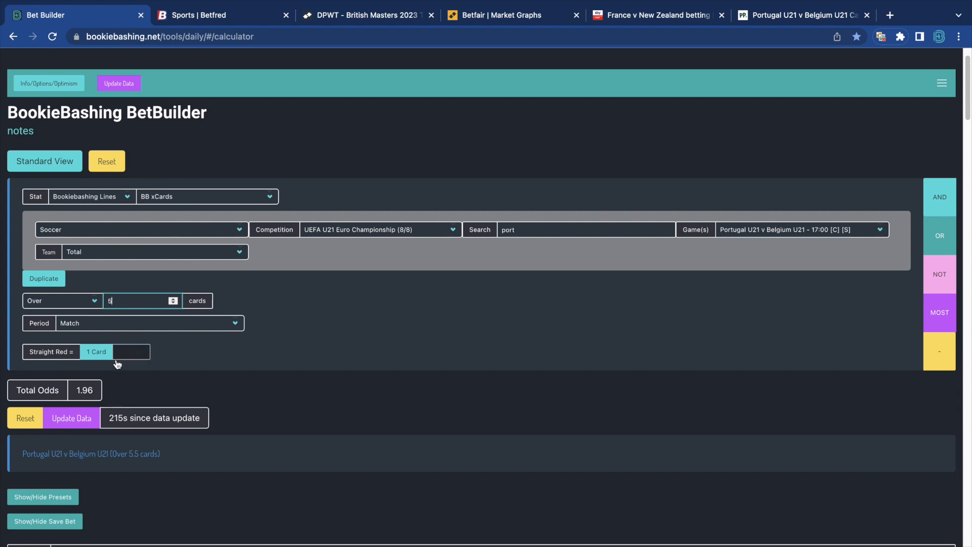
- Compare the match's card odds with Paddy Power's prices, trying an over line of 4 cards and restoring 5
{"action": "left_click", "coordinate": [777, 16]}
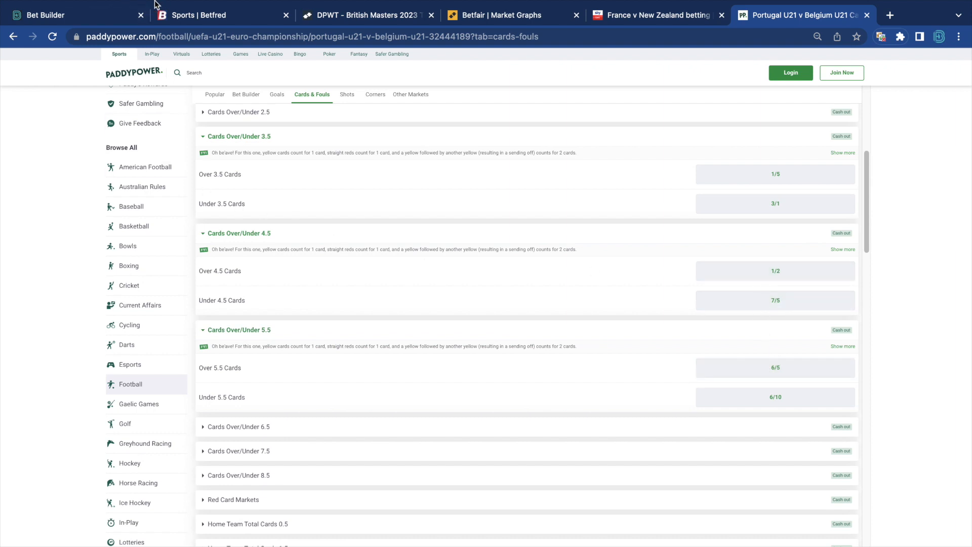
{"action": "left_click", "coordinate": [76, 14]}
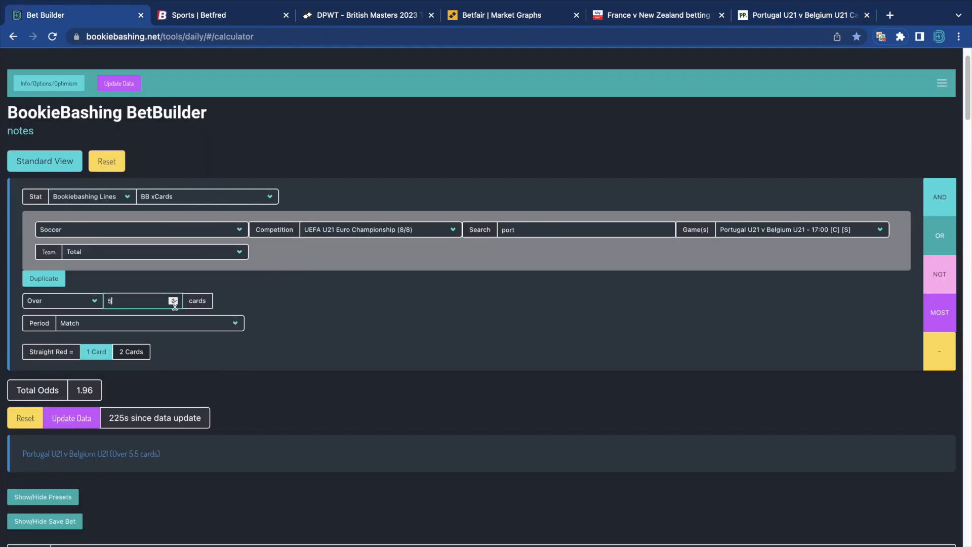
{"action": "left_click", "coordinate": [174, 303]}
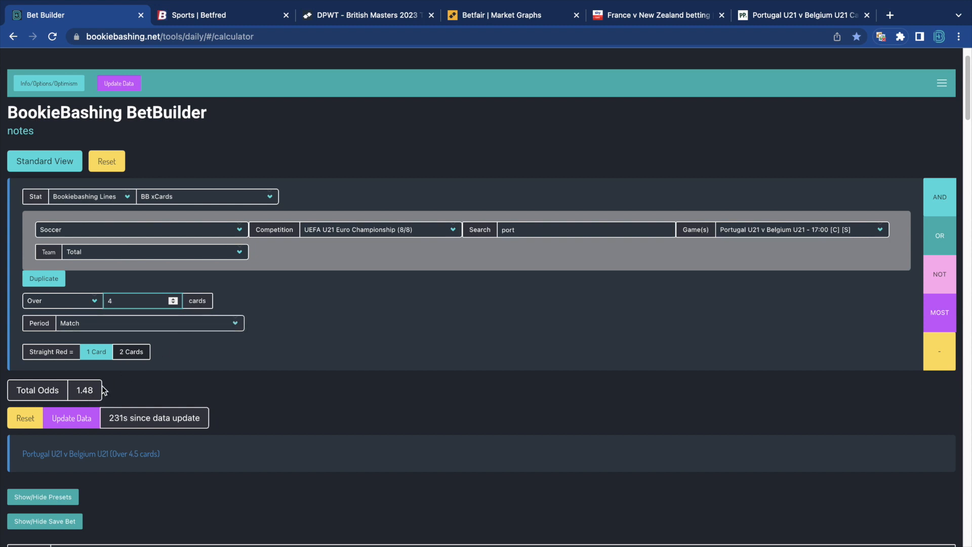
{"action": "left_click", "coordinate": [173, 299]}
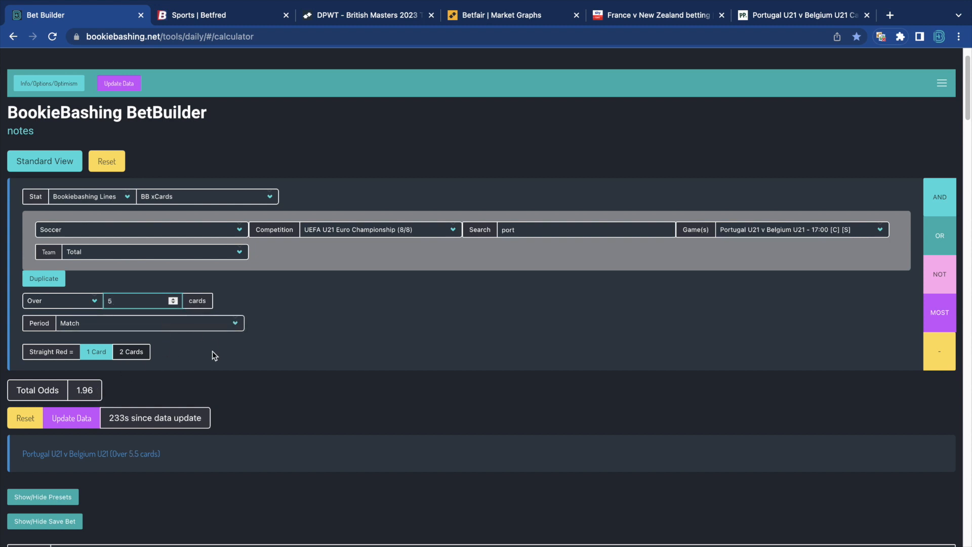
{"action": "left_click", "coordinate": [820, 23]}
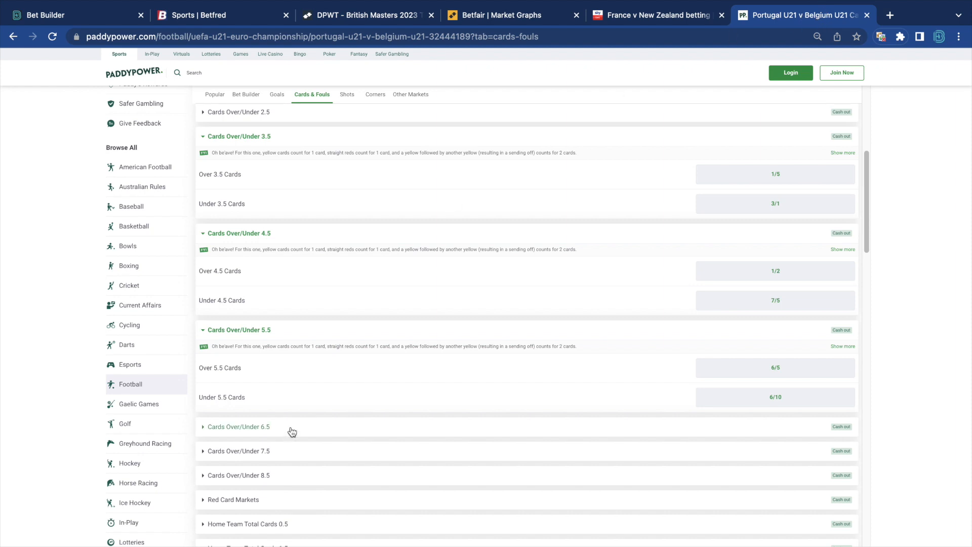
{"action": "left_click", "coordinate": [9, 9]}
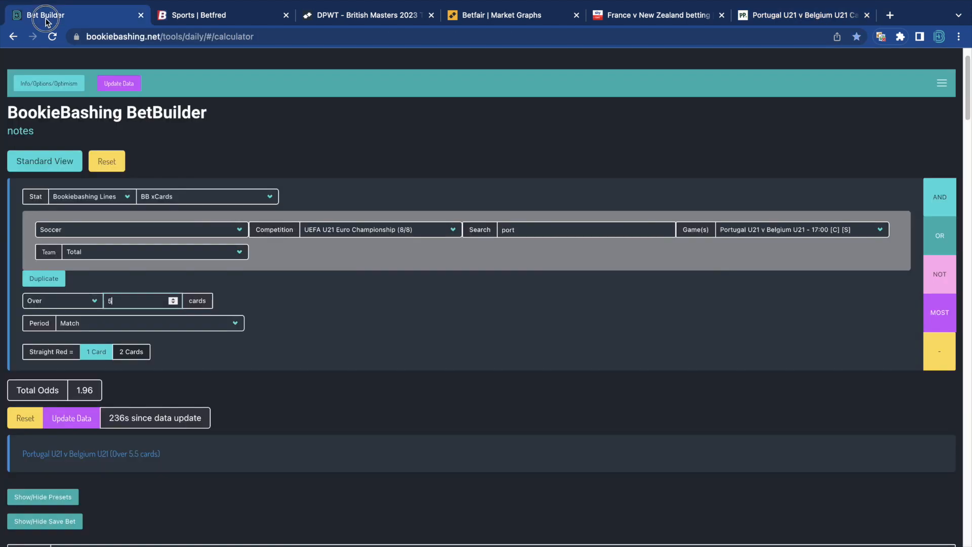
- Try an over line of 6 cards, check Betfair Exchange's markets for Portugal U21 v Belgium U21, and restore the line to 5
{"action": "left_click", "coordinate": [173, 299]}
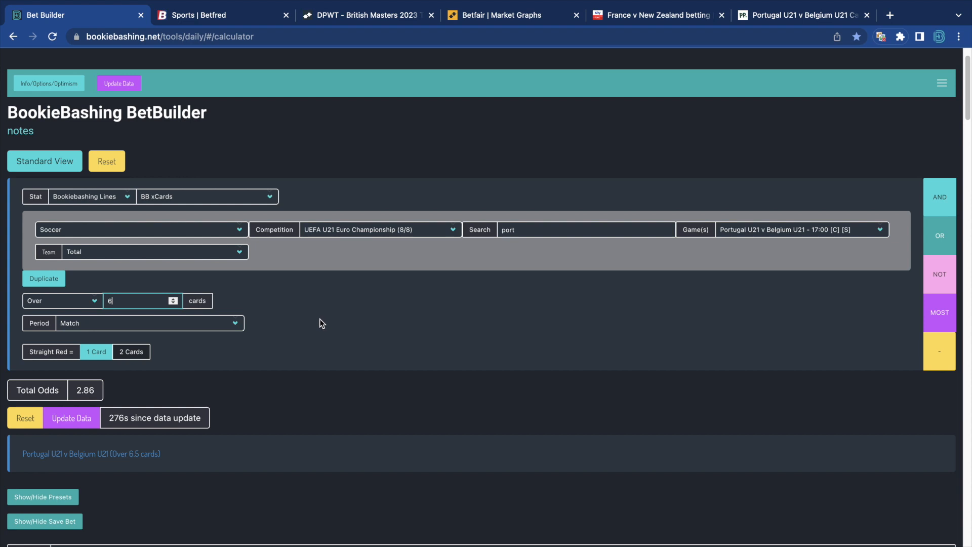
{"action": "left_click", "coordinate": [353, 18]}
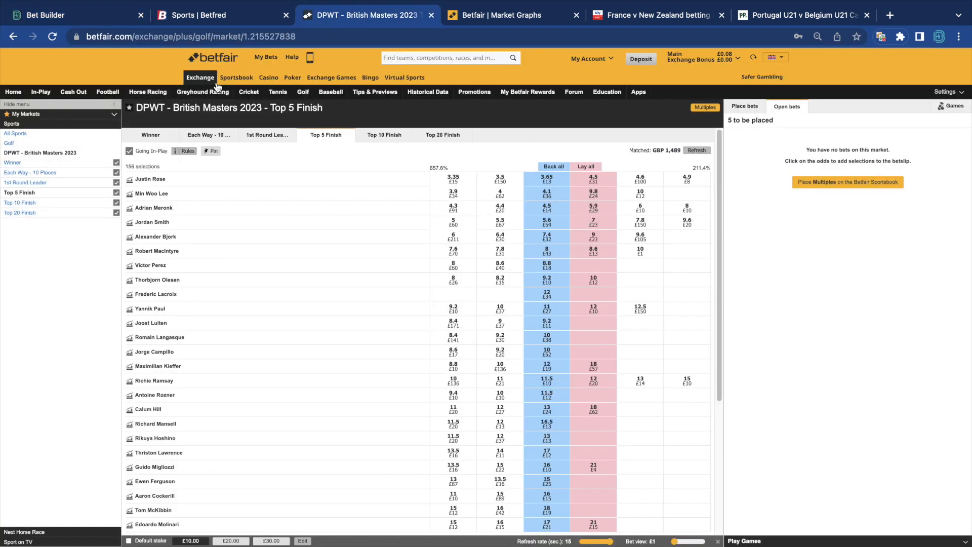
{"action": "left_click", "coordinate": [200, 78]}
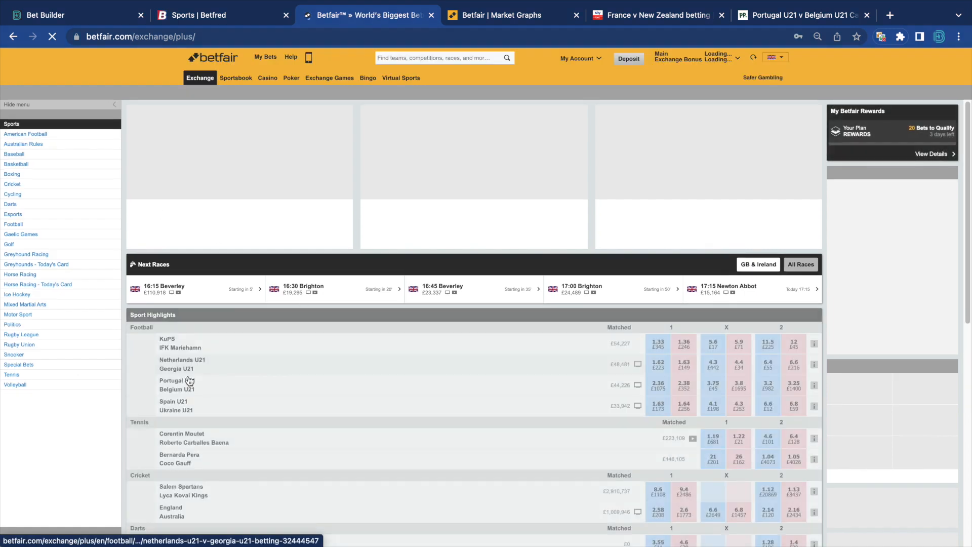
{"action": "left_click", "coordinate": [196, 404]}
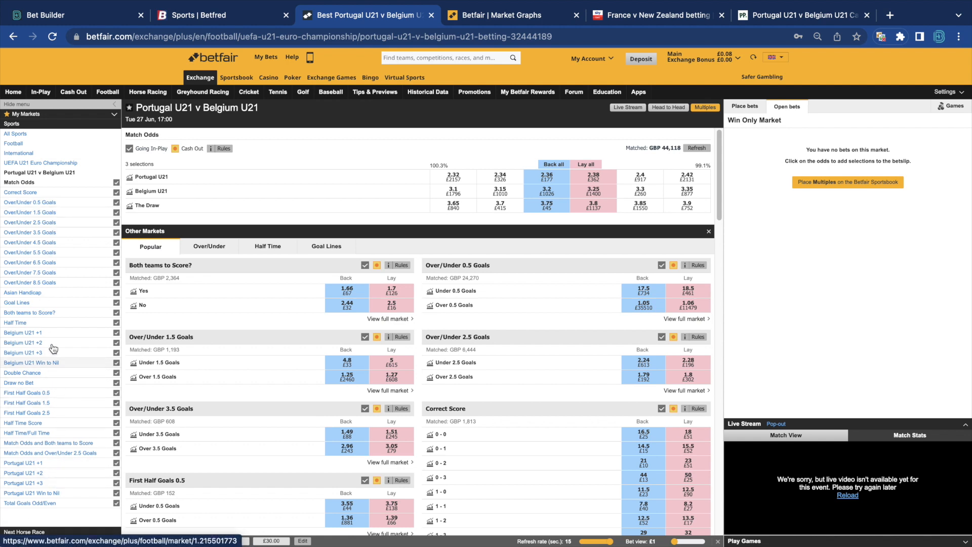
{"action": "left_click", "coordinate": [72, 20]}
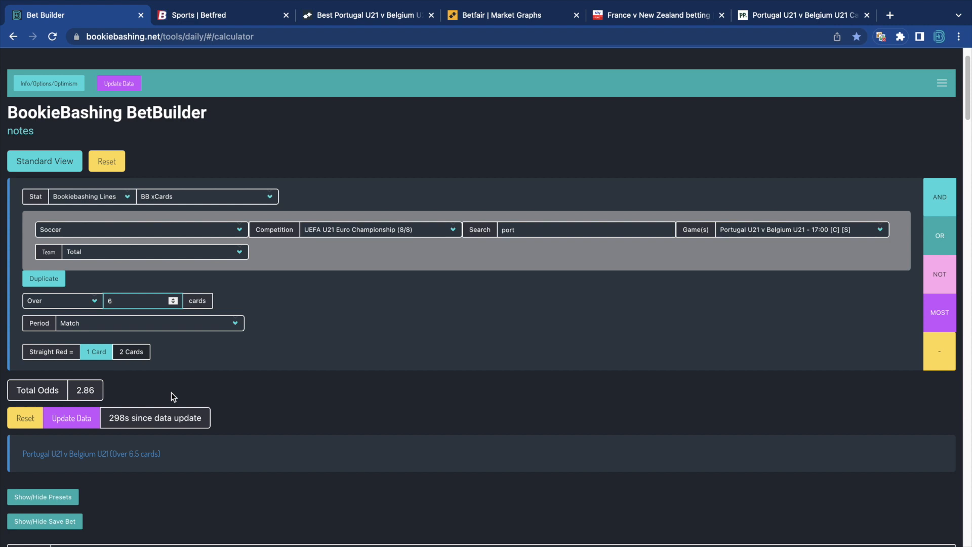
{"action": "left_click", "coordinate": [174, 304]}
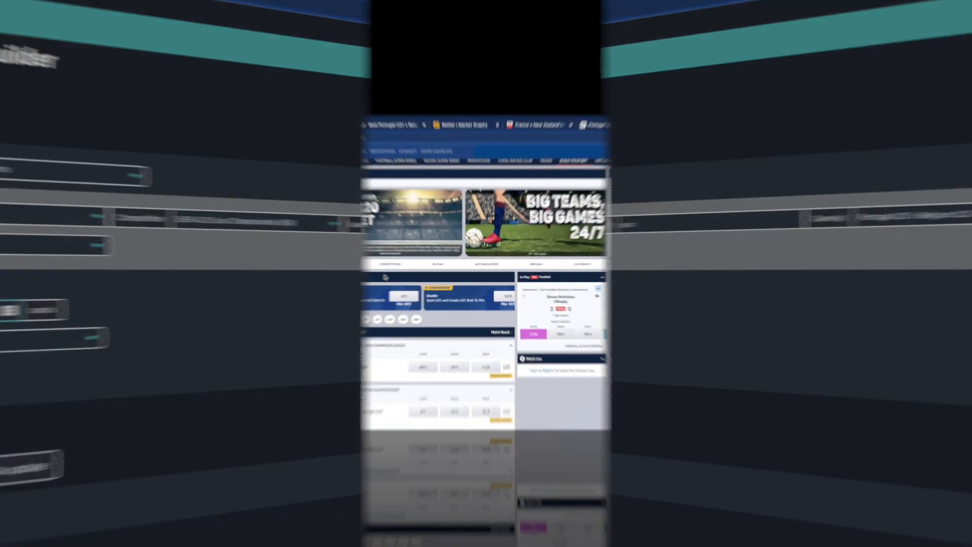
- On Coral's football page, open Portugal U21 v Belgium U21 and view its goalscorer markets
{"action": "scroll", "coordinate": [311, 277], "scroll_direction": "down", "scroll_amount": 3}
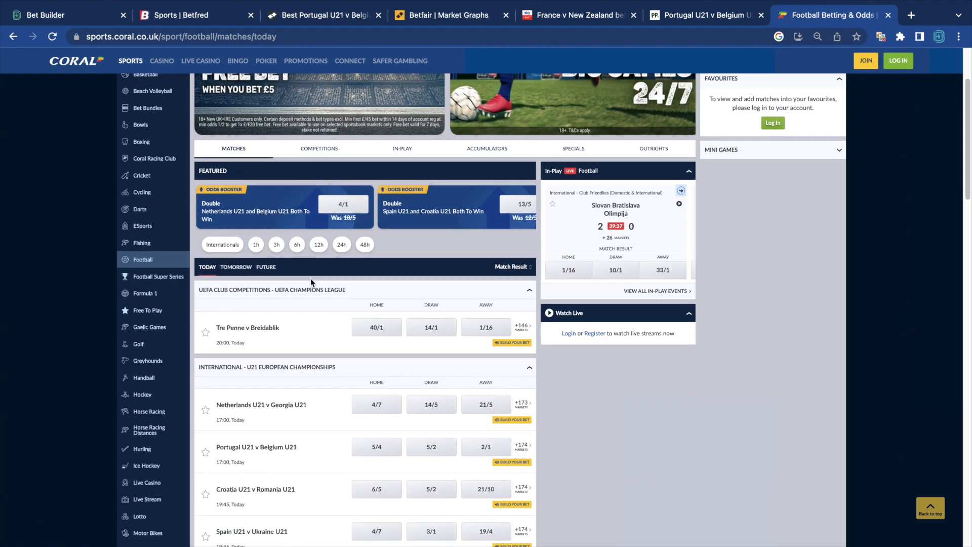
{"action": "left_click", "coordinate": [264, 449]}
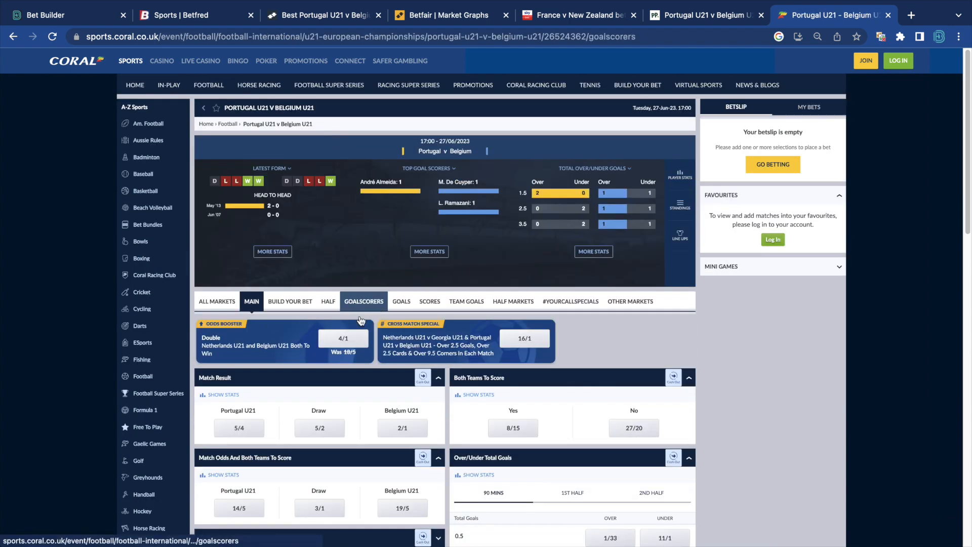
{"action": "left_click", "coordinate": [367, 302]}
{"action": "scroll", "coordinate": [310, 344], "scroll_direction": "down", "scroll_amount": 1}
{"action": "scroll", "coordinate": [310, 344], "scroll_direction": "down", "scroll_amount": 2}
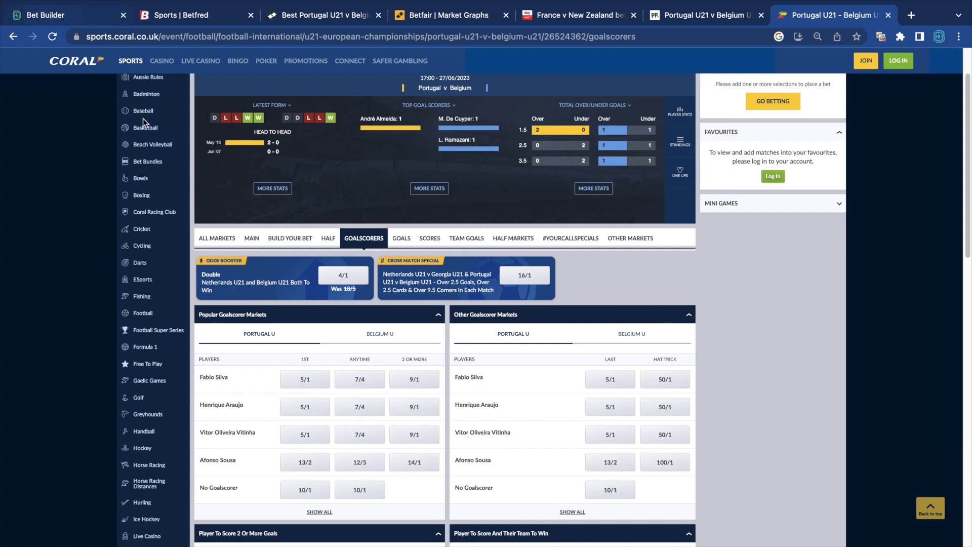
- Return to the Bet Builder and set the Bookiebashing Lines stat to BB Player xG
{"action": "left_click", "coordinate": [77, 15]}
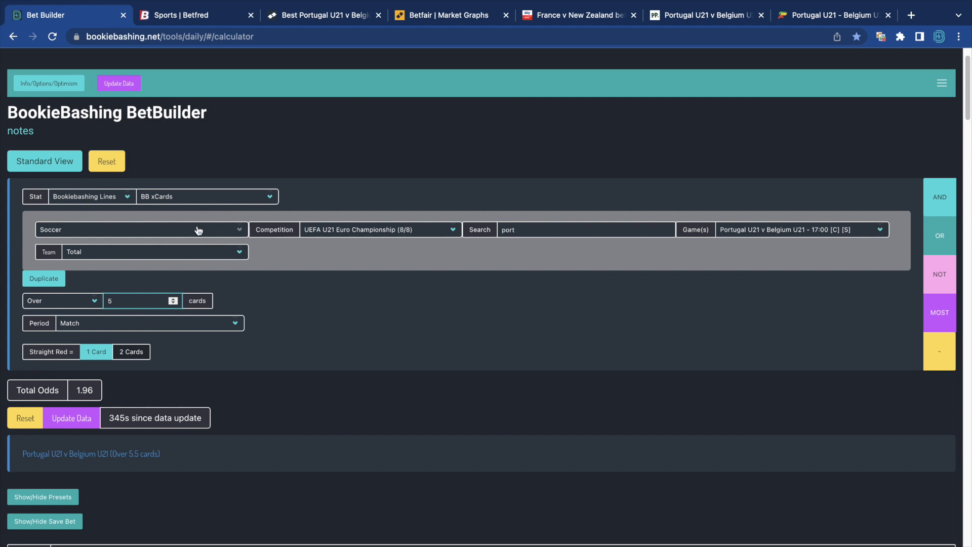
{"action": "left_click", "coordinate": [211, 197]}
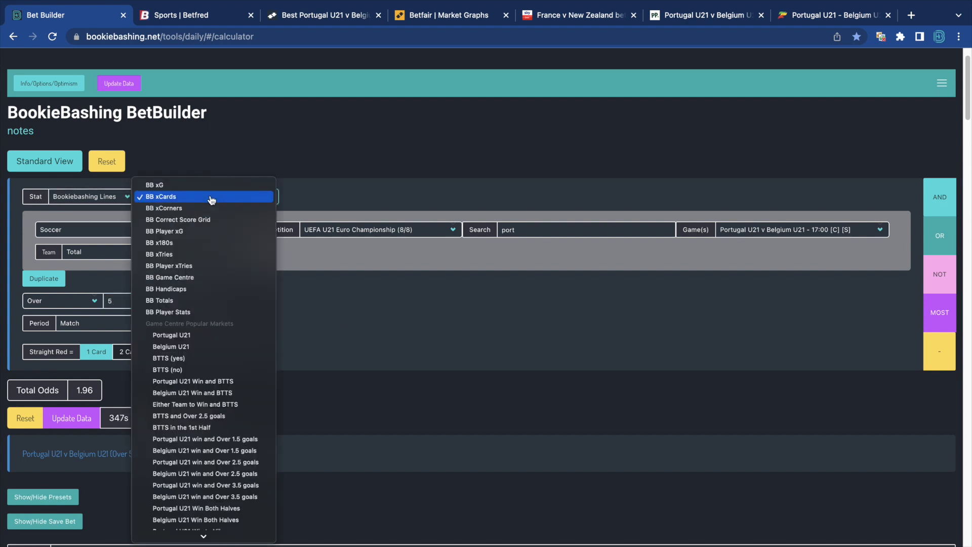
{"action": "left_click", "coordinate": [210, 232]}
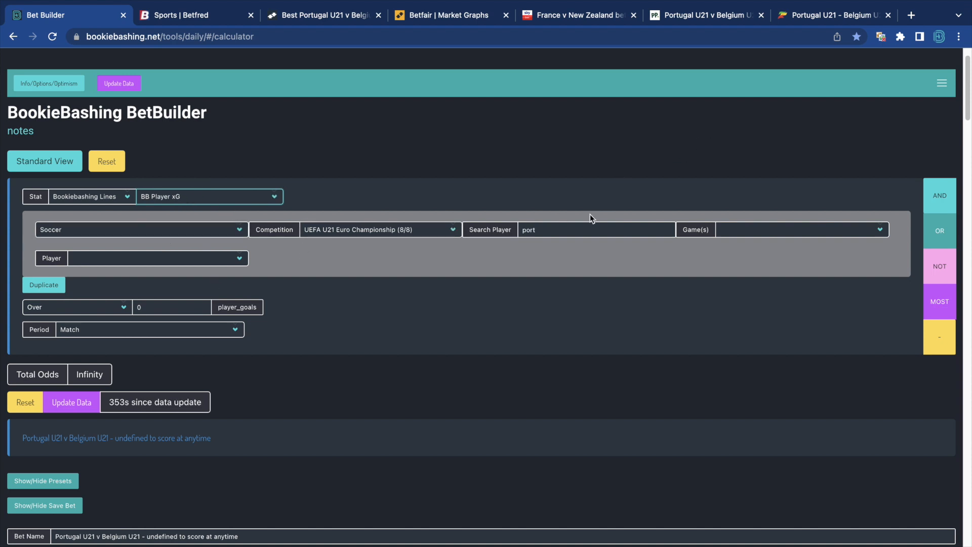
- Search the players for "silva", keep Portugal U21 v Belgium U21 as the game, and select Fabio Silva as the player
{"action": "left_click_drag", "start_coordinate": [548, 231], "coordinate": [508, 230]}
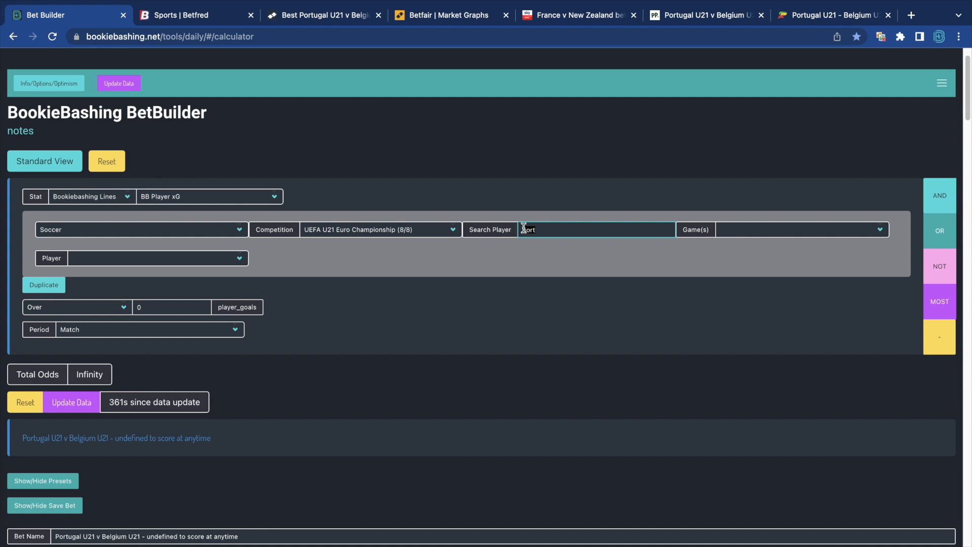
{"action": "left_click", "coordinate": [752, 231]}
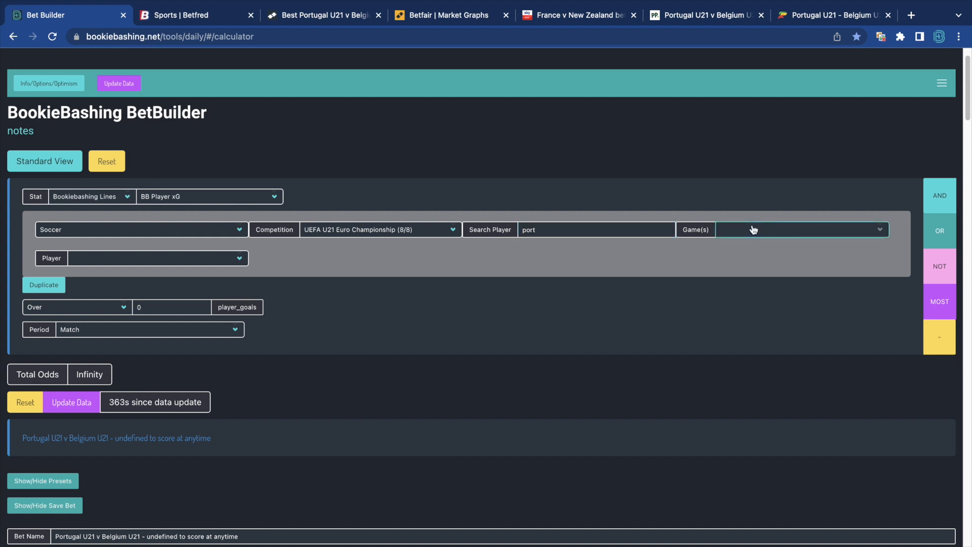
{"action": "left_click", "coordinate": [568, 229]}
{"action": "double_click", "coordinate": [526, 229]}
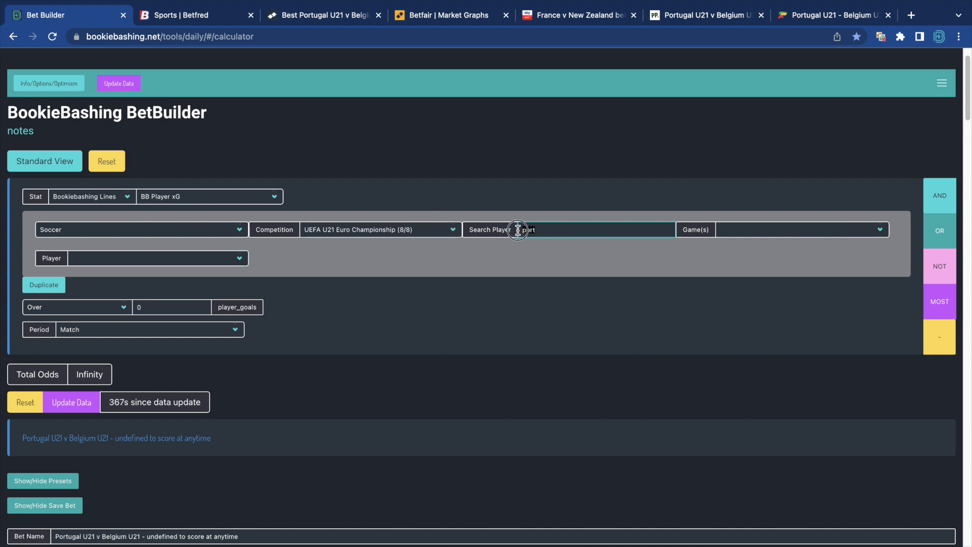
{"action": "type", "text": "silva"}
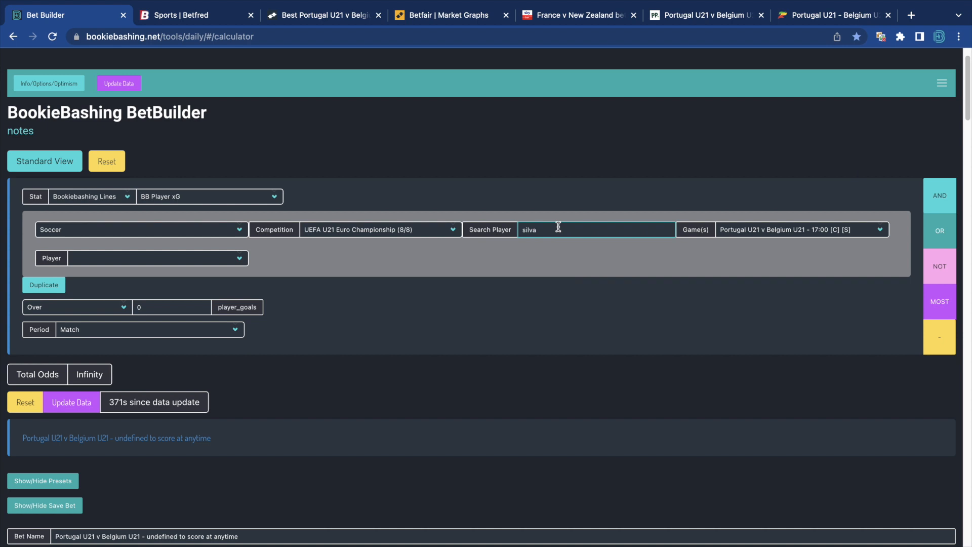
{"action": "left_click", "coordinate": [768, 230]}
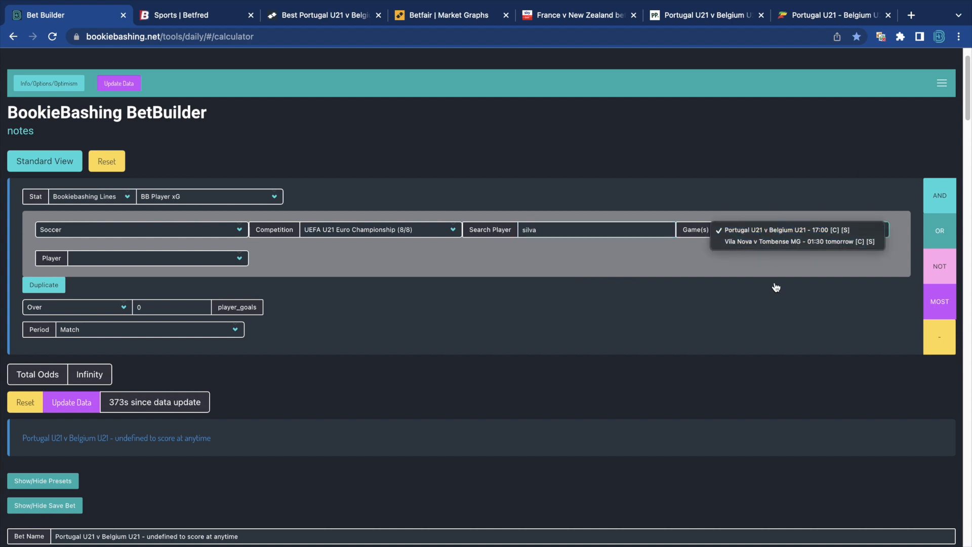
{"action": "left_click", "coordinate": [787, 232]}
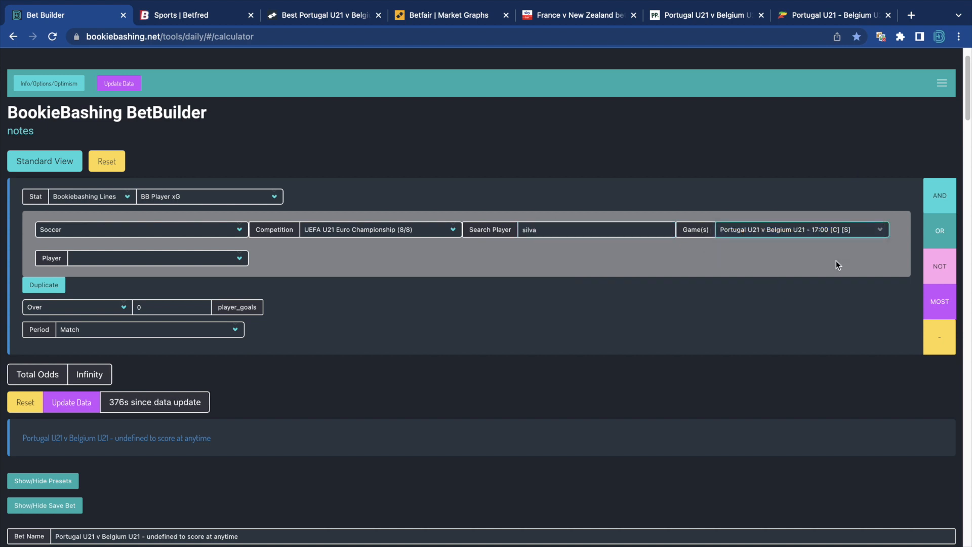
{"action": "left_click", "coordinate": [144, 264]}
{"action": "left_click", "coordinate": [115, 260]}
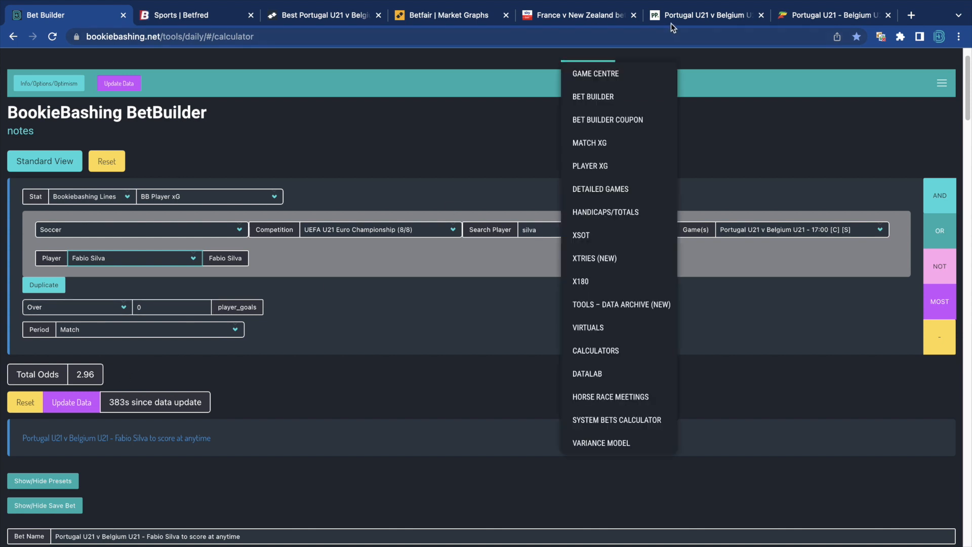
- Compare Fabio Silva's anytime odds with Coral's, set the player goals condition to First, and compare the first goalscorer price too
{"action": "left_click", "coordinate": [837, 16]}
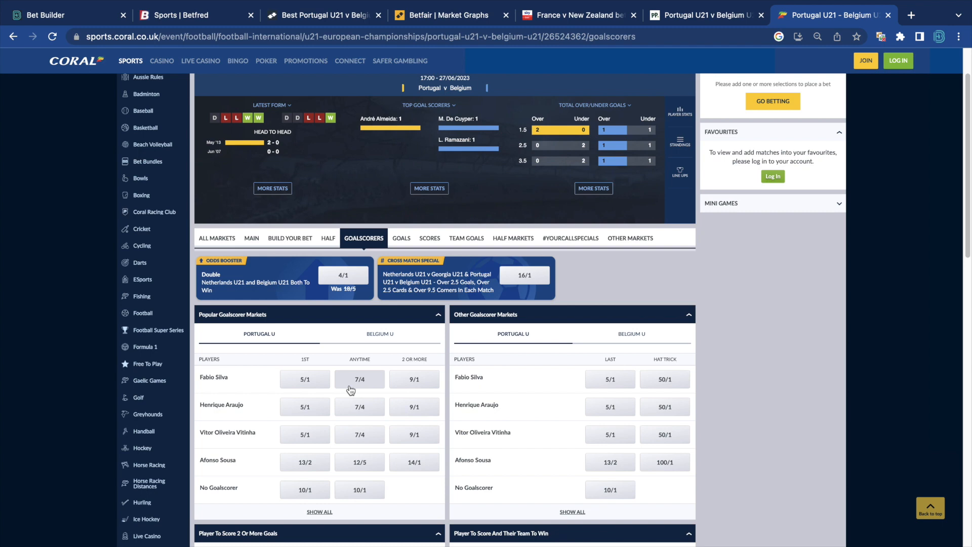
{"action": "left_click", "coordinate": [50, 11]}
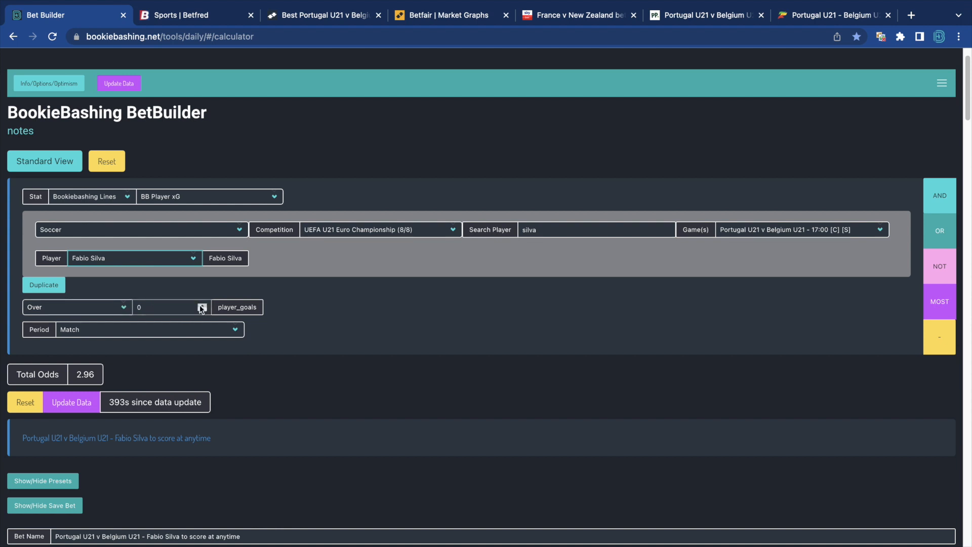
{"action": "left_click", "coordinate": [99, 308]}
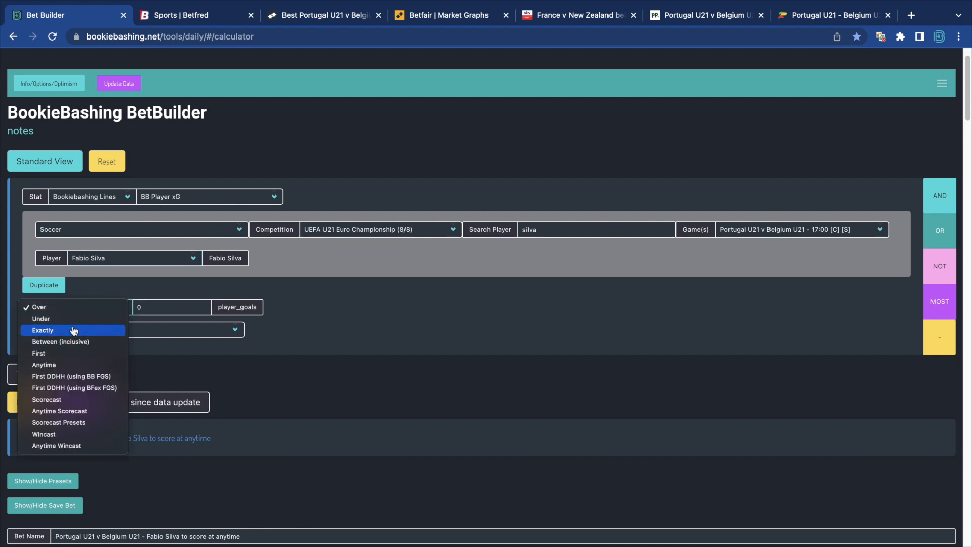
{"action": "left_click", "coordinate": [64, 353]}
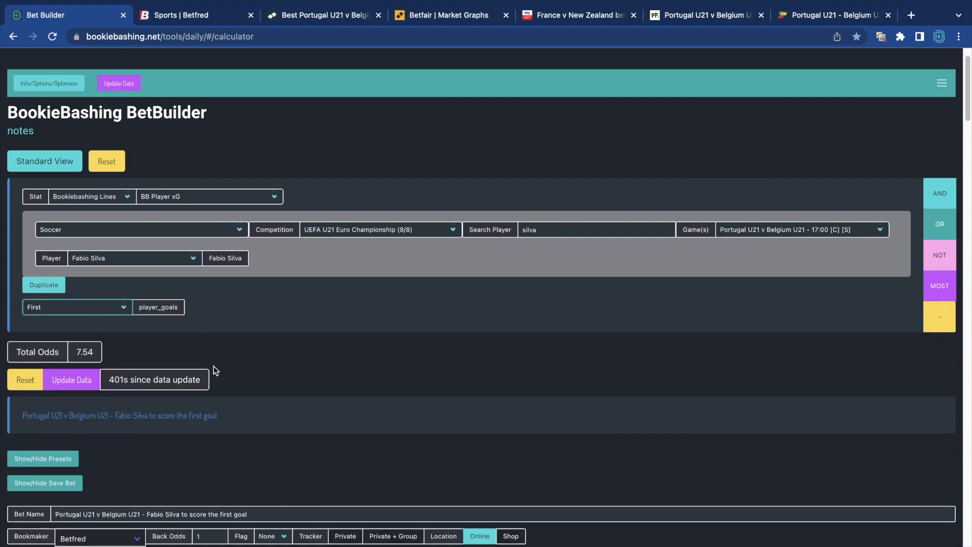
{"action": "left_click", "coordinate": [827, 19]}
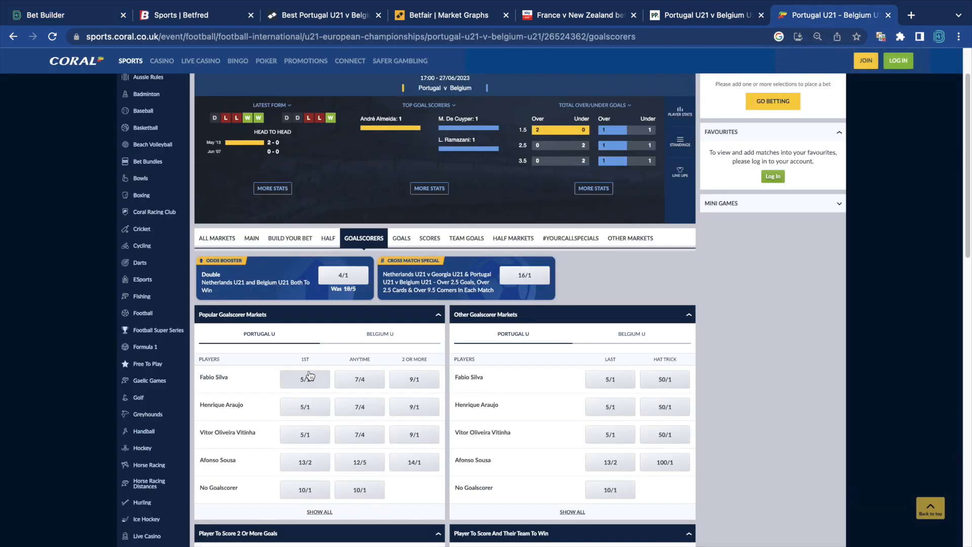
{"action": "left_click", "coordinate": [66, 14]}
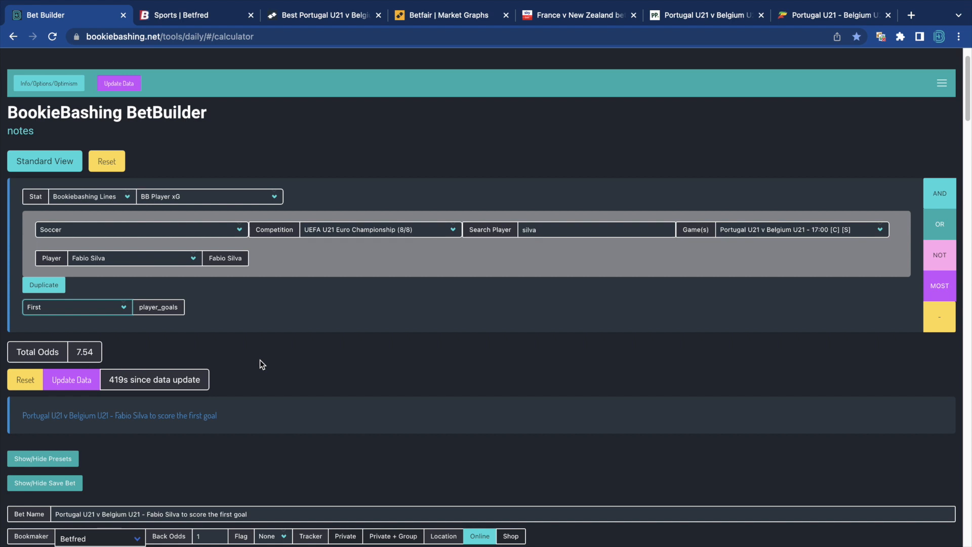
- Switch to Betfred and open the Tuesday Football Specials price boosts
{"action": "left_click", "coordinate": [192, 20]}
{"action": "left_click", "coordinate": [136, 128]}
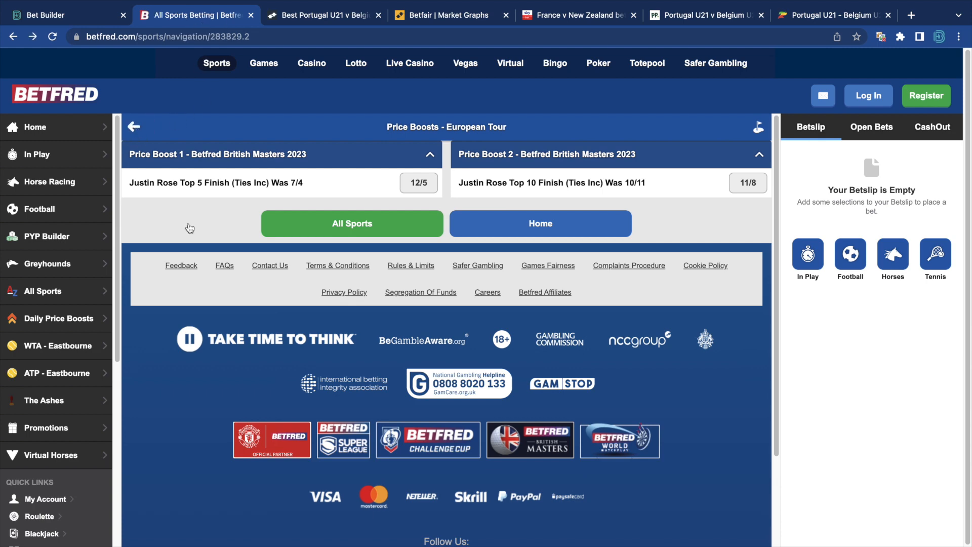
{"action": "left_click", "coordinate": [235, 232]}
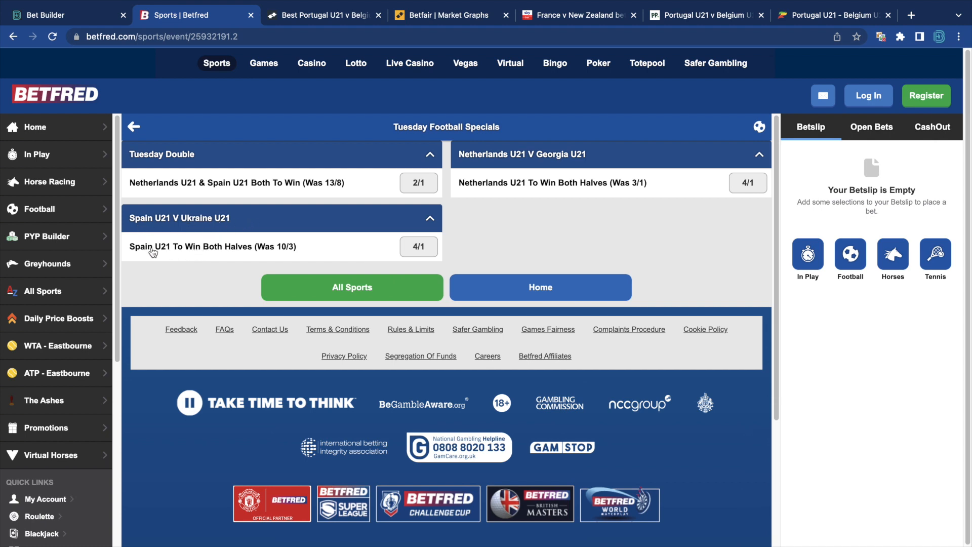
- Return to the Bet Builder and choose the Game Centre popular market Portugal U21 Win Both Halves
{"action": "left_click", "coordinate": [56, 20]}
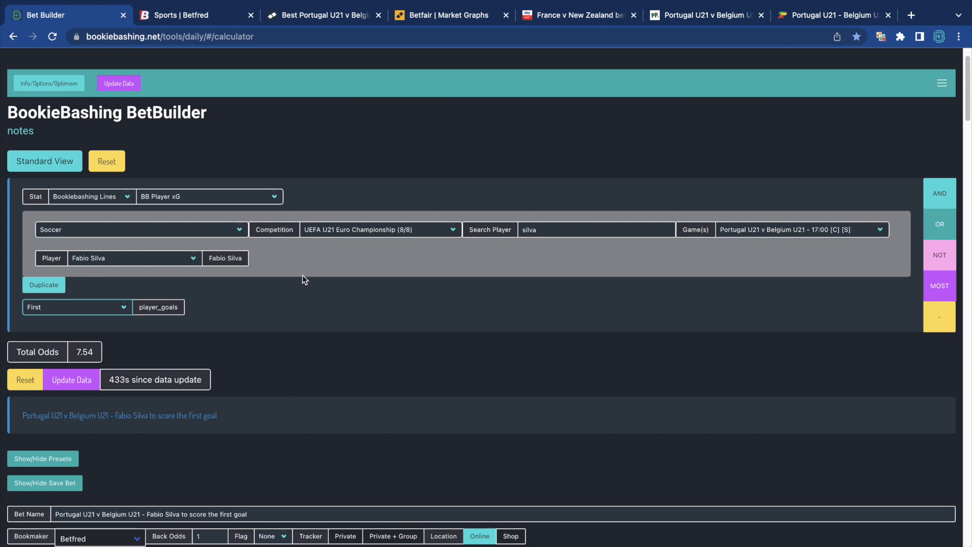
{"action": "left_click", "coordinate": [215, 203]}
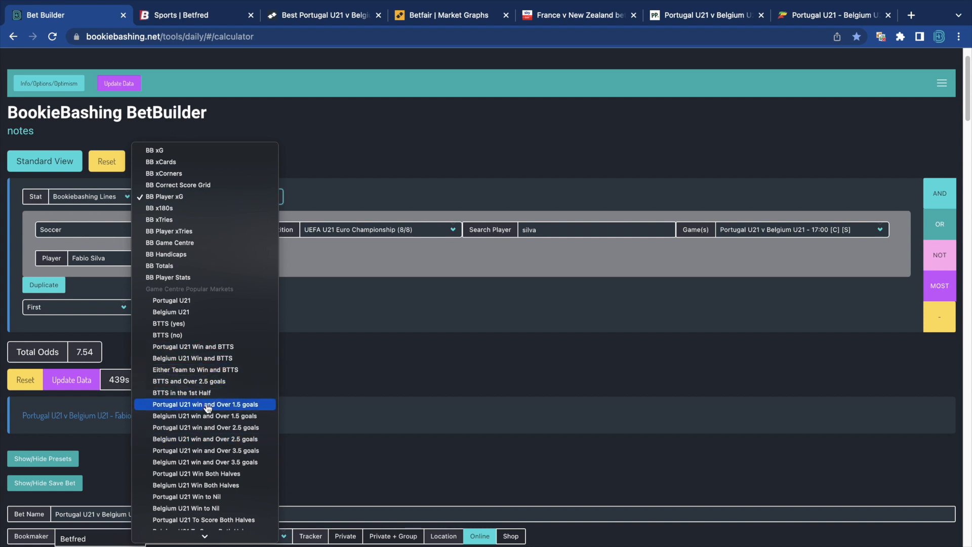
{"action": "scroll", "coordinate": [219, 415], "scroll_direction": "down", "scroll_amount": 2}
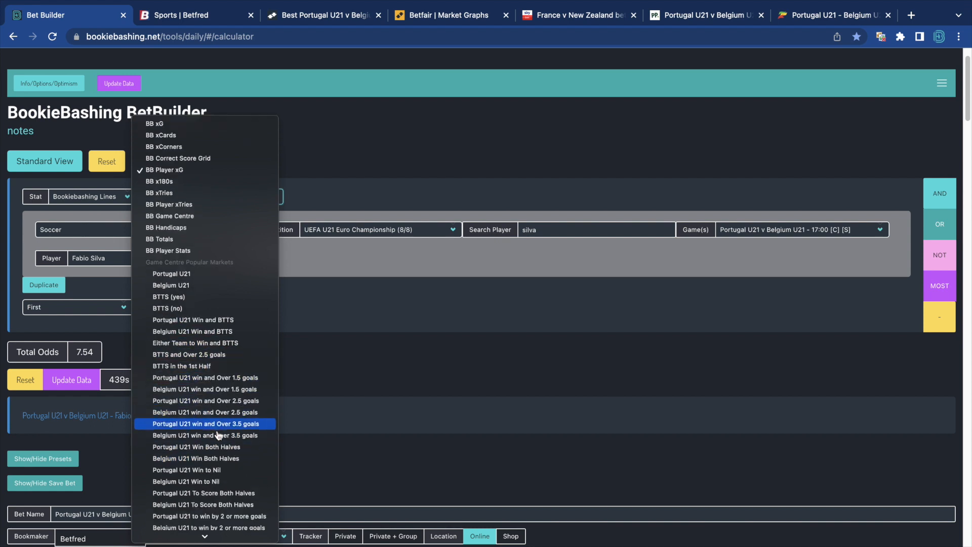
{"action": "left_click", "coordinate": [569, 330]}
{"action": "left_click", "coordinate": [218, 198]}
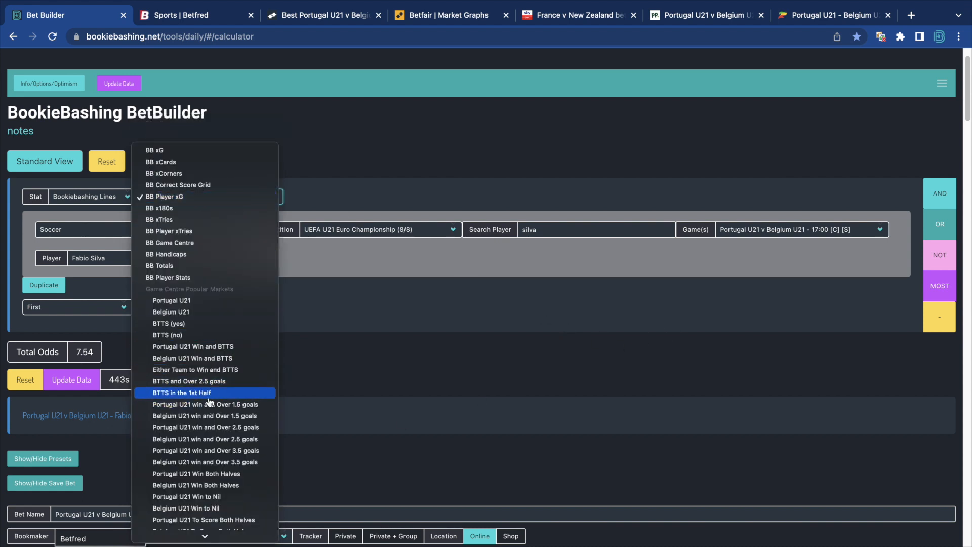
{"action": "left_click", "coordinate": [218, 479]}
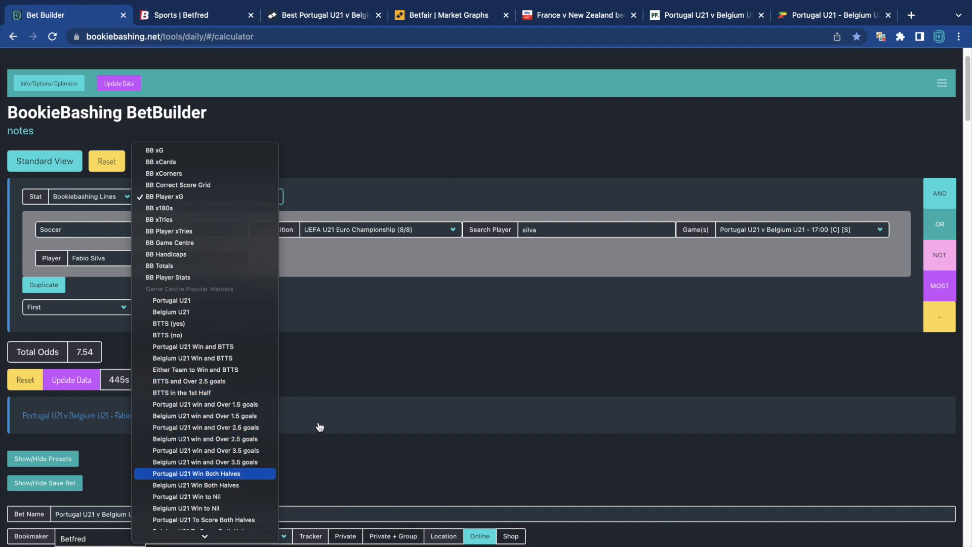
- Clear the game search, select Spain U21 v Ukraine U21, and compare the Win Both Halves odds with Betfred's boosted price
{"action": "left_click", "coordinate": [503, 229]}
{"action": "left_click_drag", "start_coordinate": [572, 232], "coordinate": [485, 231]}
{"action": "key", "text": "BackSpace"}
{"action": "left_click", "coordinate": [770, 230]}
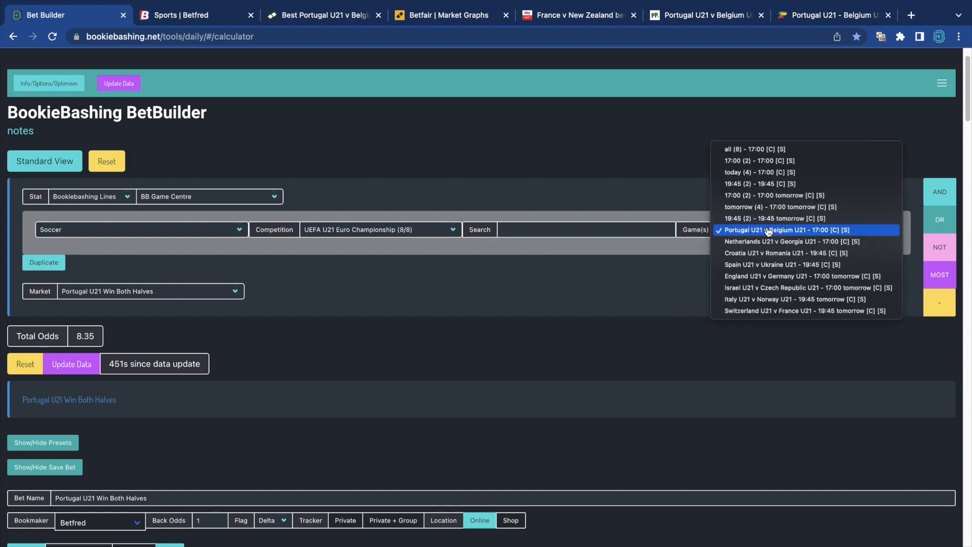
{"action": "left_click", "coordinate": [770, 265]}
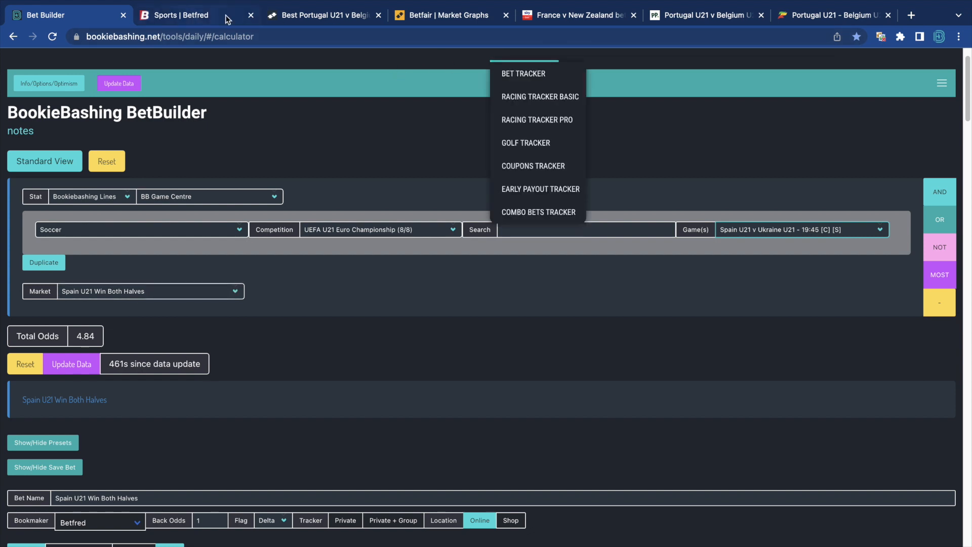
{"action": "left_click", "coordinate": [194, 16]}
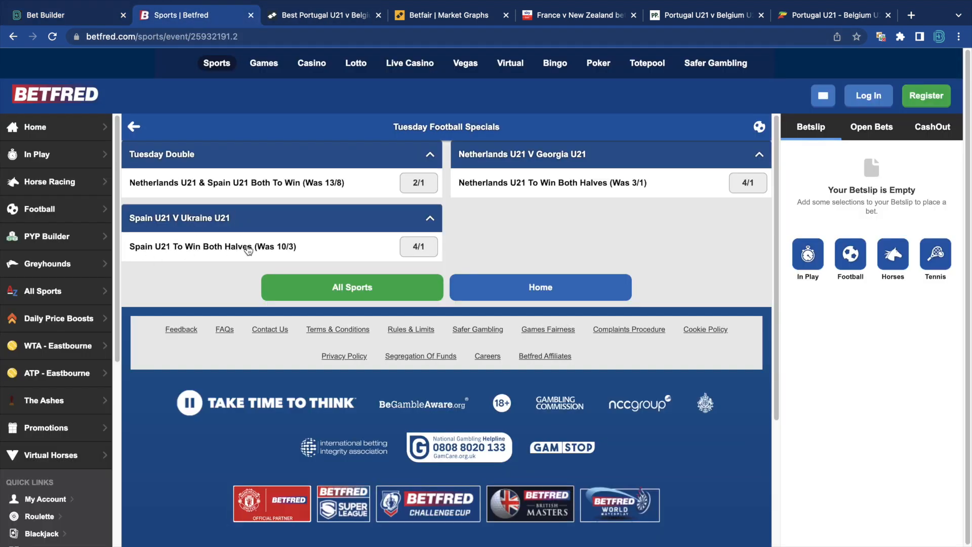
- Return to the Bet Builder and review the Game Centre popular markets, the full market list and the available stat sources
{"action": "left_click", "coordinate": [68, 16]}
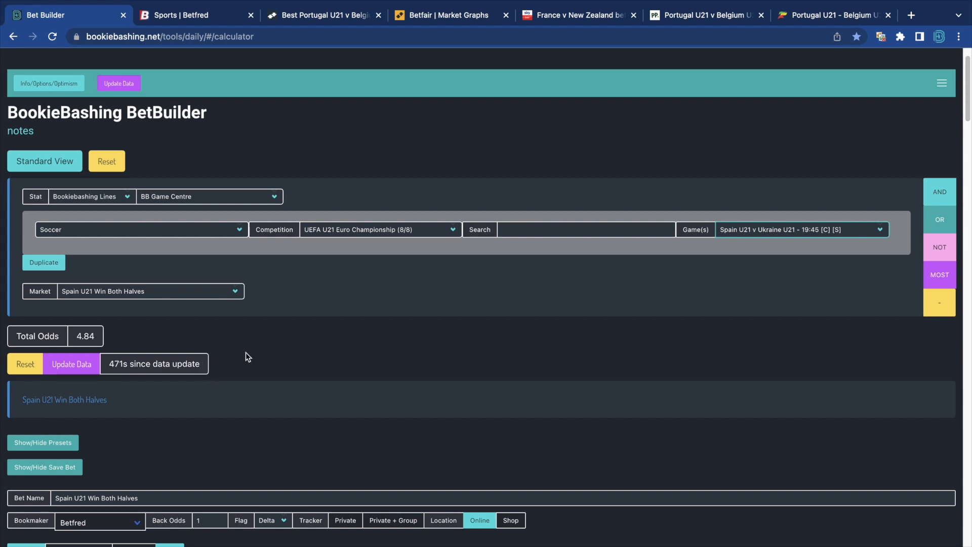
{"action": "left_click", "coordinate": [218, 198]}
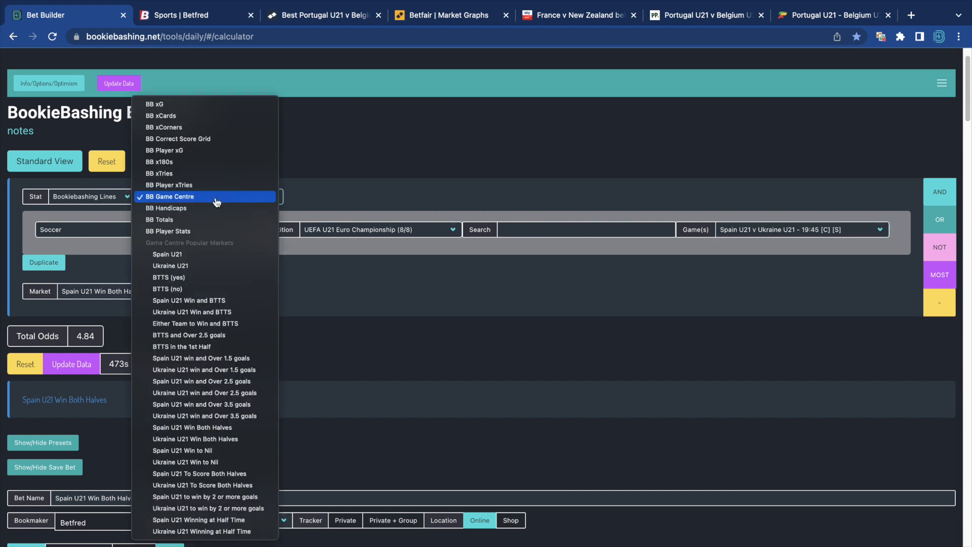
{"action": "left_click", "coordinate": [168, 200]}
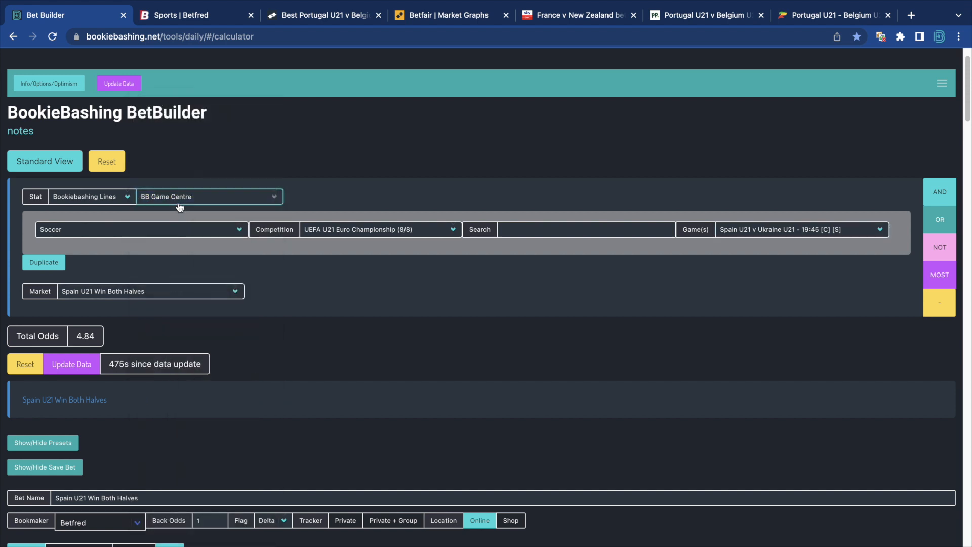
{"action": "left_click", "coordinate": [152, 288]}
{"action": "scroll", "coordinate": [153, 197], "scroll_direction": "down", "scroll_amount": 4}
{"action": "scroll", "coordinate": [152, 198], "scroll_direction": "down", "scroll_amount": 15}
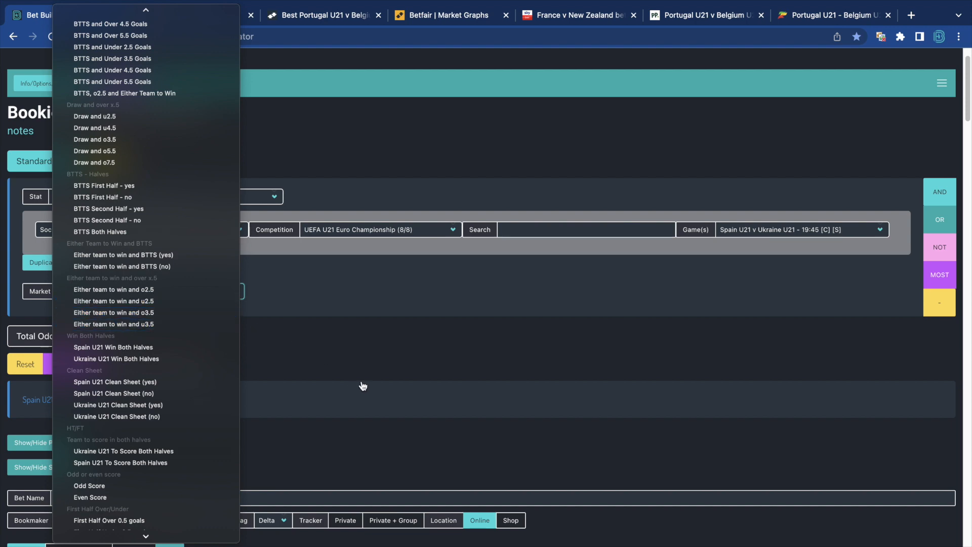
{"action": "left_click", "coordinate": [376, 360]}
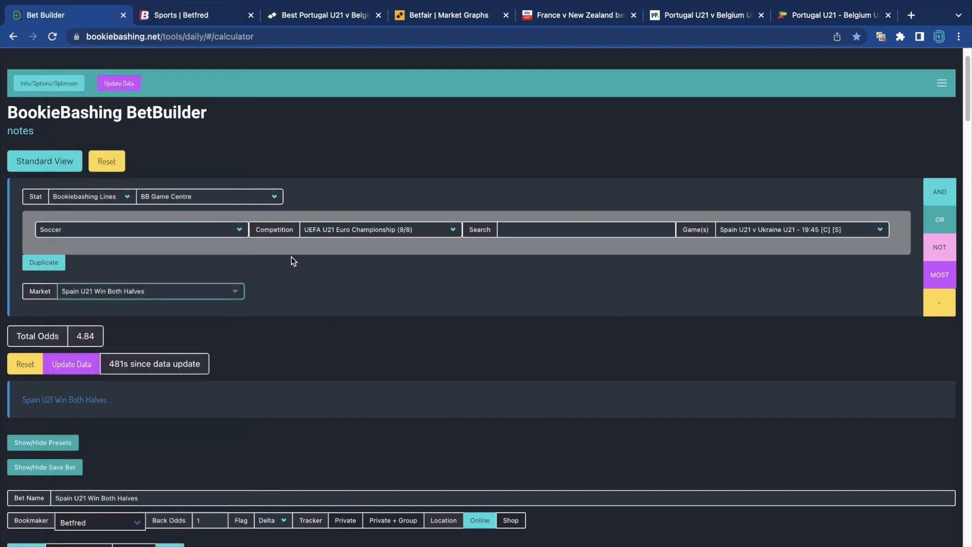
{"action": "left_click", "coordinate": [243, 198]}
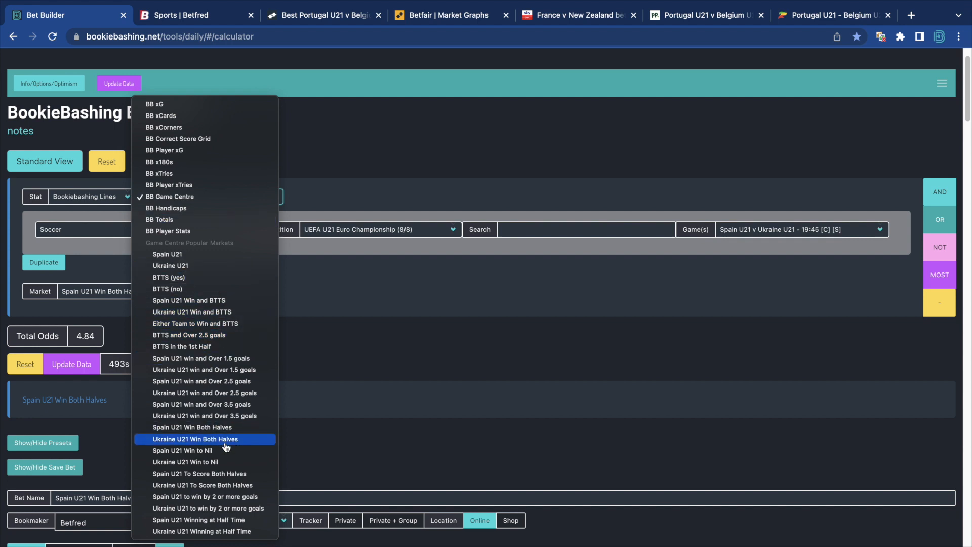
{"action": "left_click", "coordinate": [285, 338]}
{"action": "scroll", "coordinate": [278, 335], "scroll_direction": "up", "scroll_amount": 1}
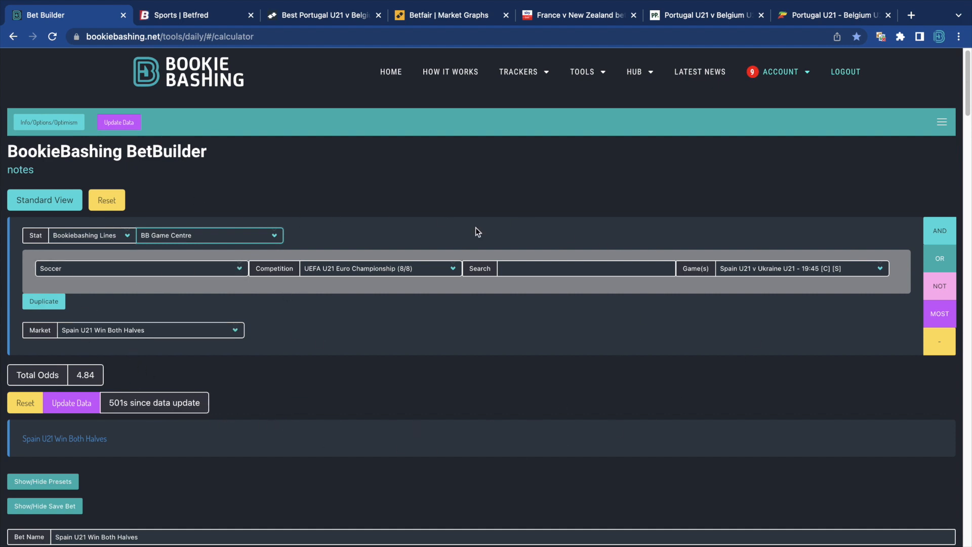
{"action": "left_click", "coordinate": [134, 233]}
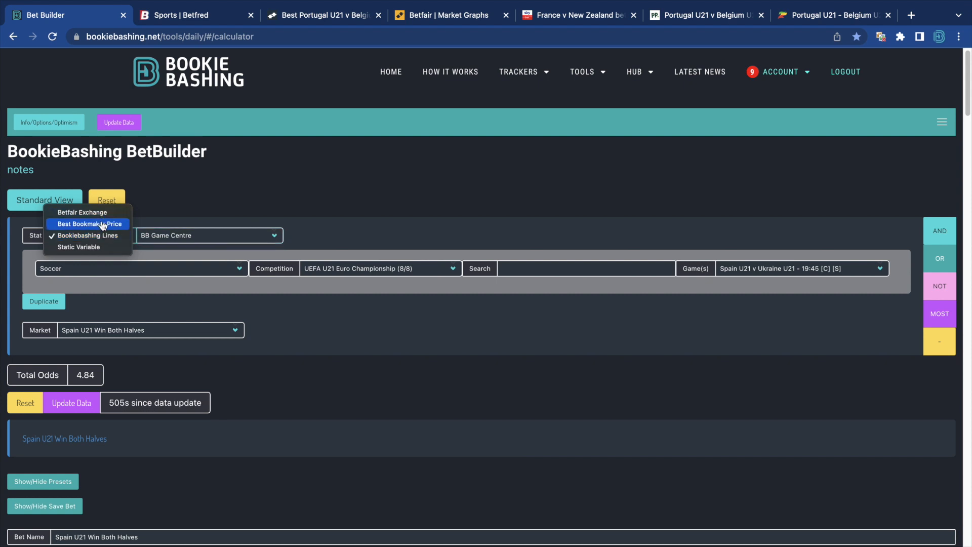
{"action": "left_click", "coordinate": [127, 257]}
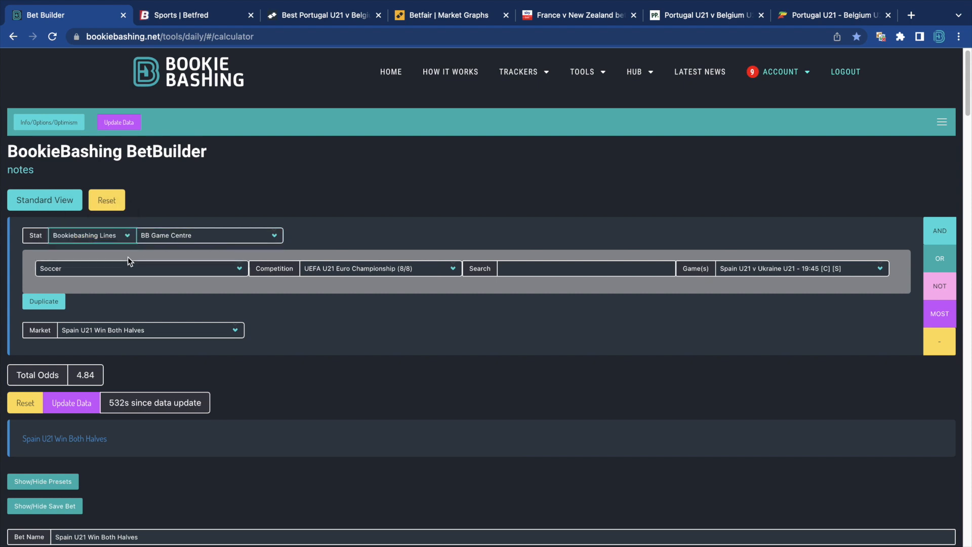
- Update the odds data for the Spain U21 Win Both Halves bet
{"action": "scroll", "coordinate": [51, 228], "scroll_direction": "down", "scroll_amount": 2}
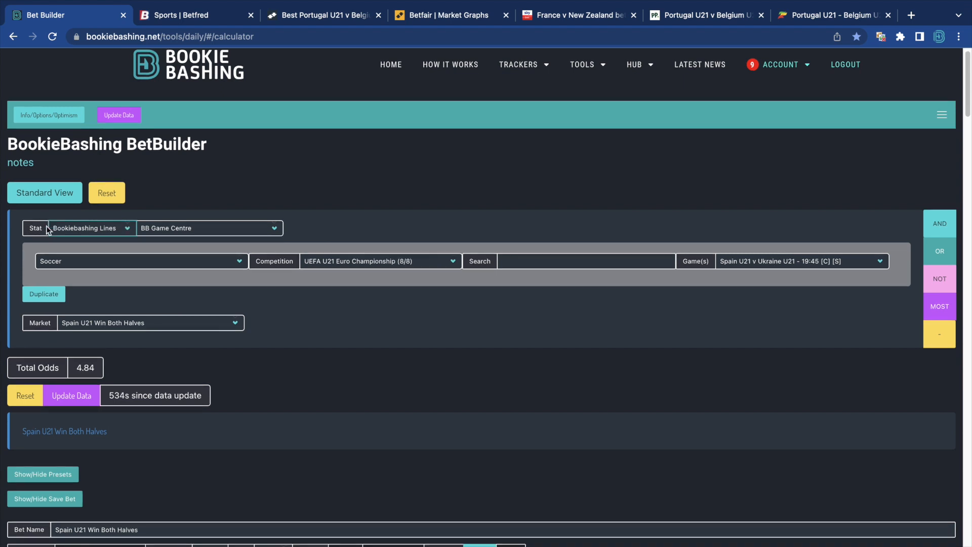
{"action": "scroll", "coordinate": [47, 226], "scroll_direction": "down", "scroll_amount": 2}
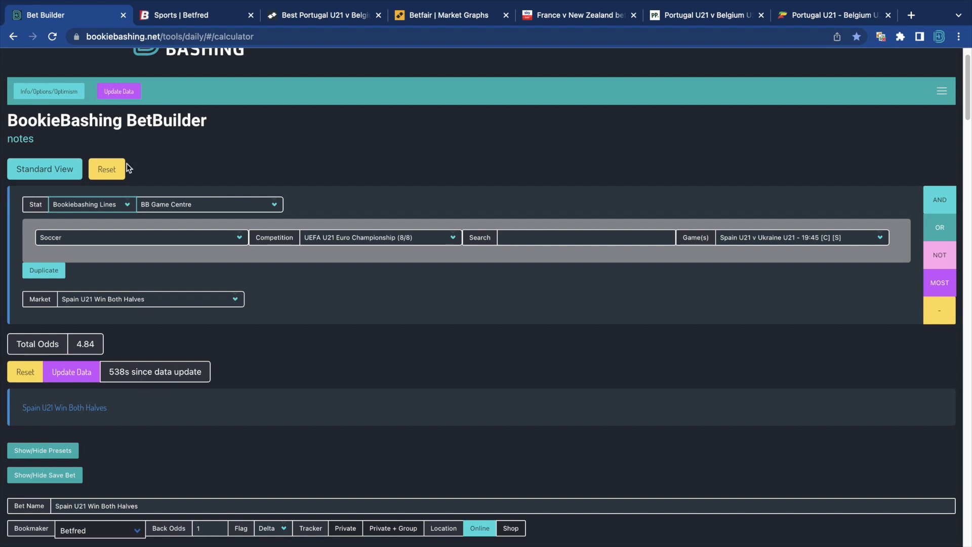
{"action": "left_click", "coordinate": [120, 92]}
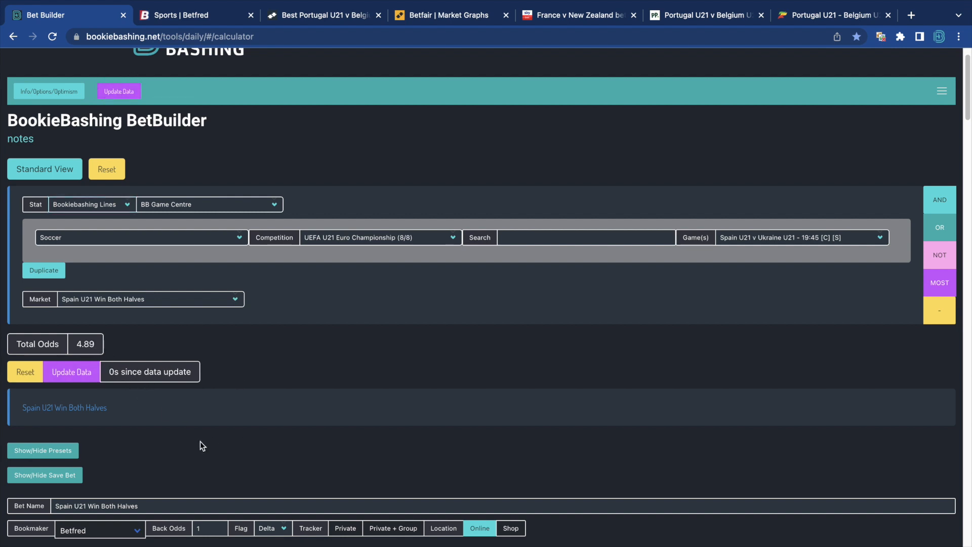
{"action": "scroll", "coordinate": [159, 361], "scroll_direction": "down", "scroll_amount": 1}
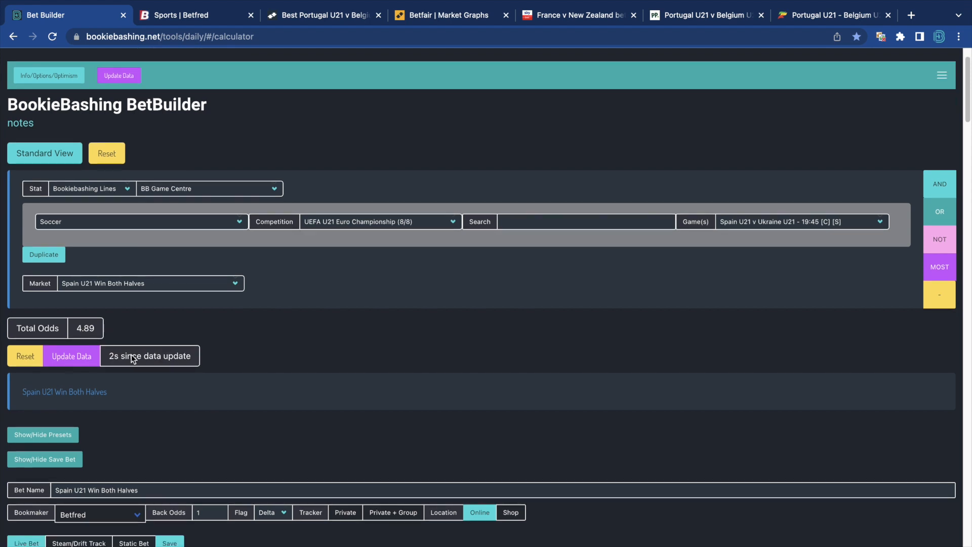
- Set the tracker option for the bet to Private
{"action": "scroll", "coordinate": [132, 359], "scroll_direction": "down", "scroll_amount": 3}
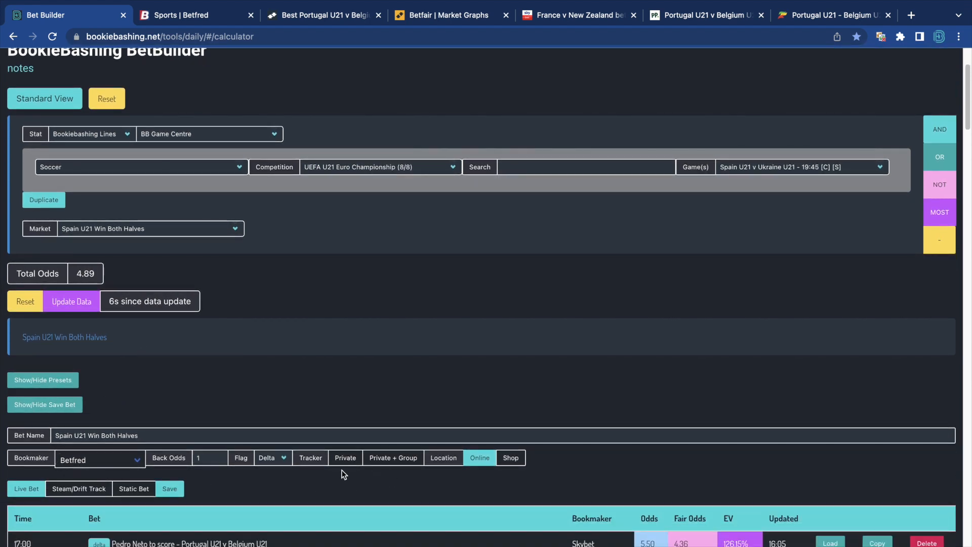
{"action": "scroll", "coordinate": [436, 269], "scroll_direction": "up", "scroll_amount": 3}
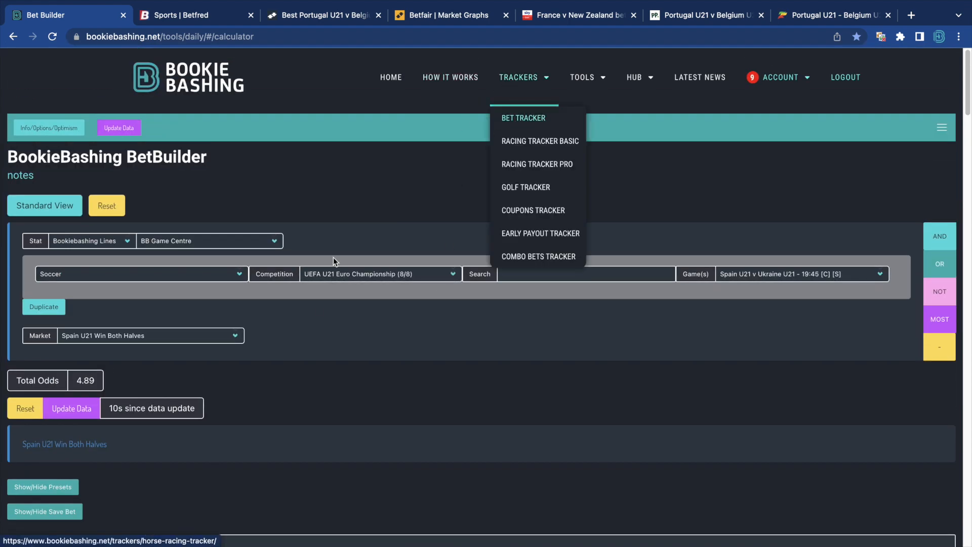
{"action": "scroll", "coordinate": [362, 220], "scroll_direction": "down", "scroll_amount": 3}
{"action": "left_click", "coordinate": [345, 397]}
{"action": "left_click", "coordinate": [401, 403]}
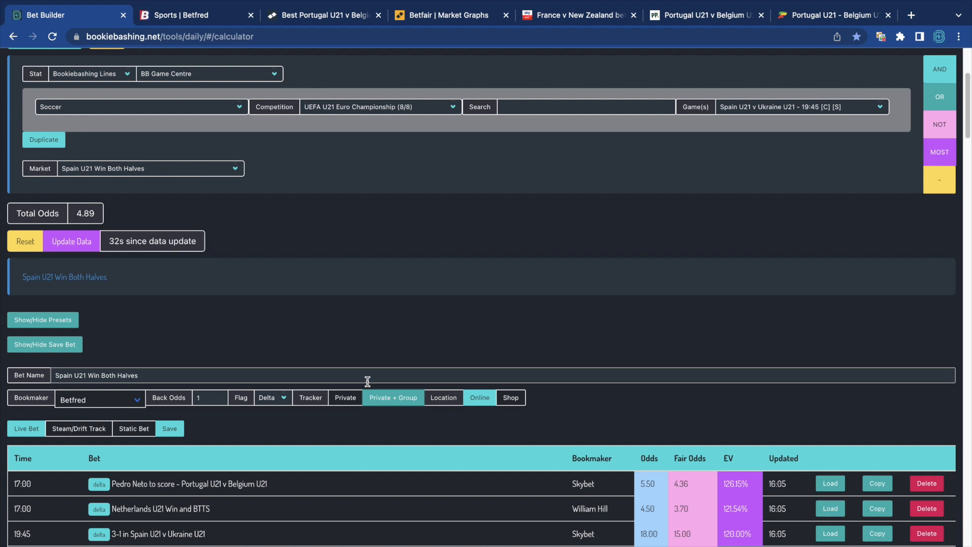
{"action": "left_click", "coordinate": [341, 399]}
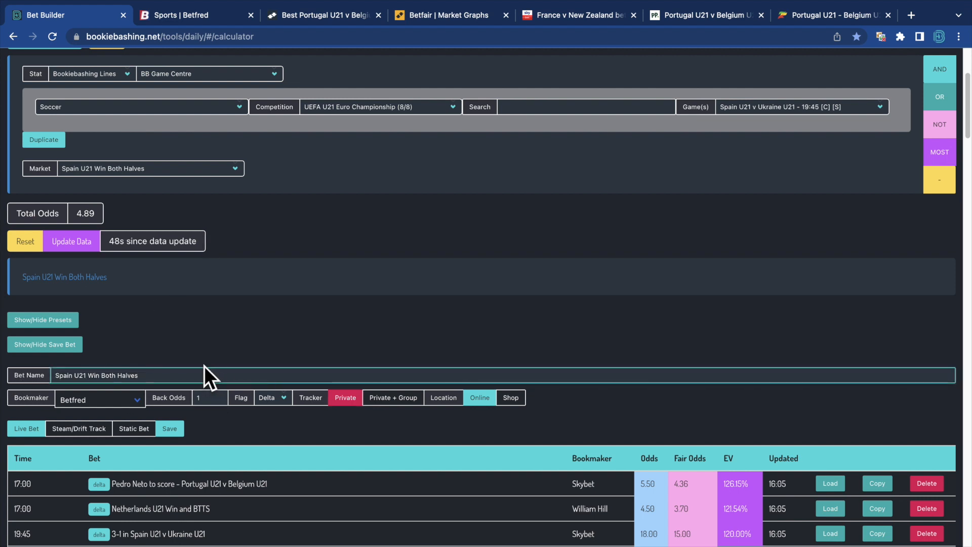
- Rename the bet as "Spain under 21 Win both halves" and set its back odds to 5
{"action": "left_click", "coordinate": [52, 379]}
{"action": "triple_click", "coordinate": [53, 379]}
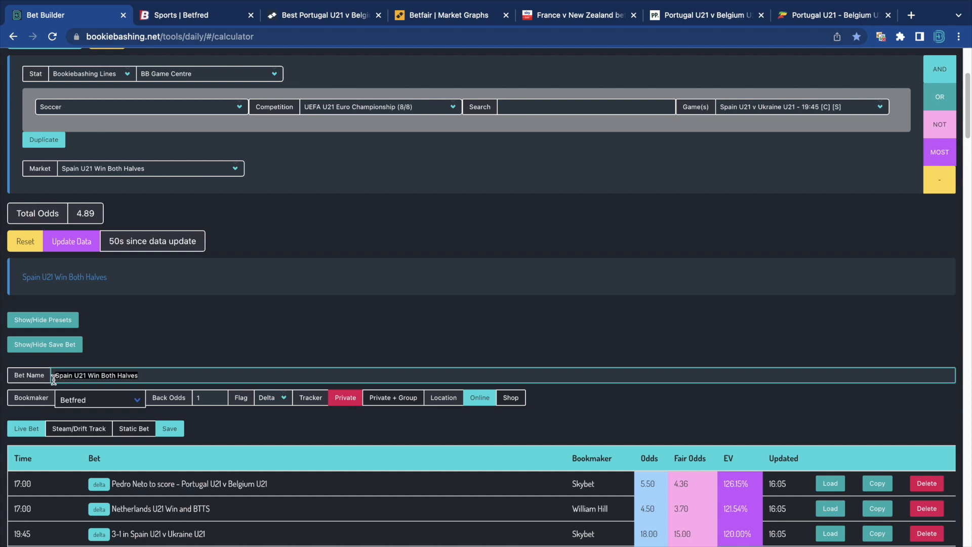
{"action": "type", "text": "Spain under 21"}
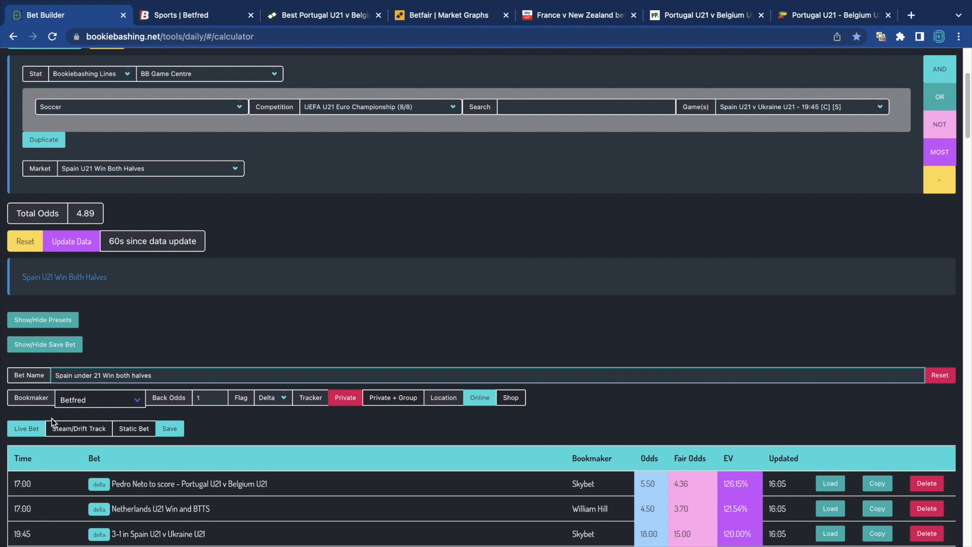
{"action": "left_click", "coordinate": [196, 401]}
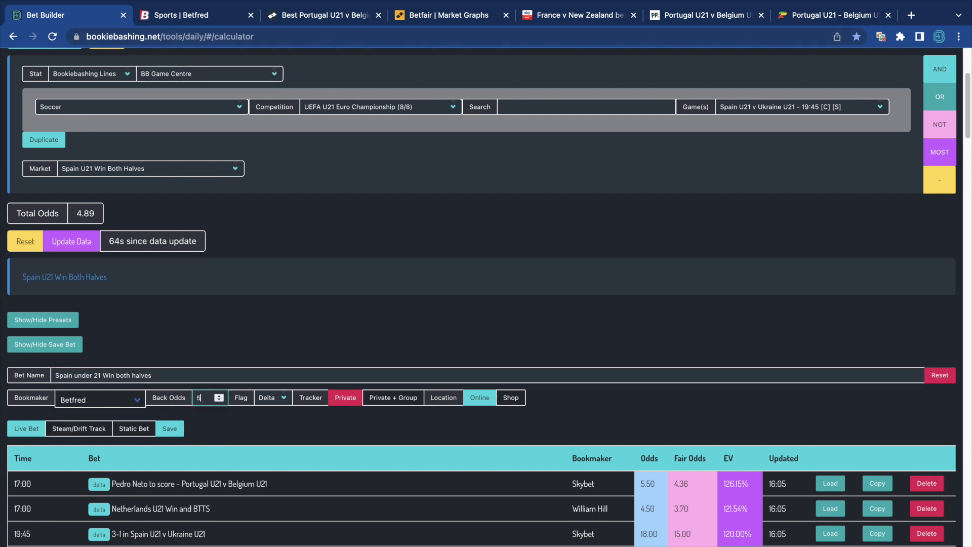
- Keep the Delta flag, add Shop to the bet's Online location, and save the bet
{"action": "left_click", "coordinate": [273, 399]}
{"action": "left_click", "coordinate": [283, 398]}
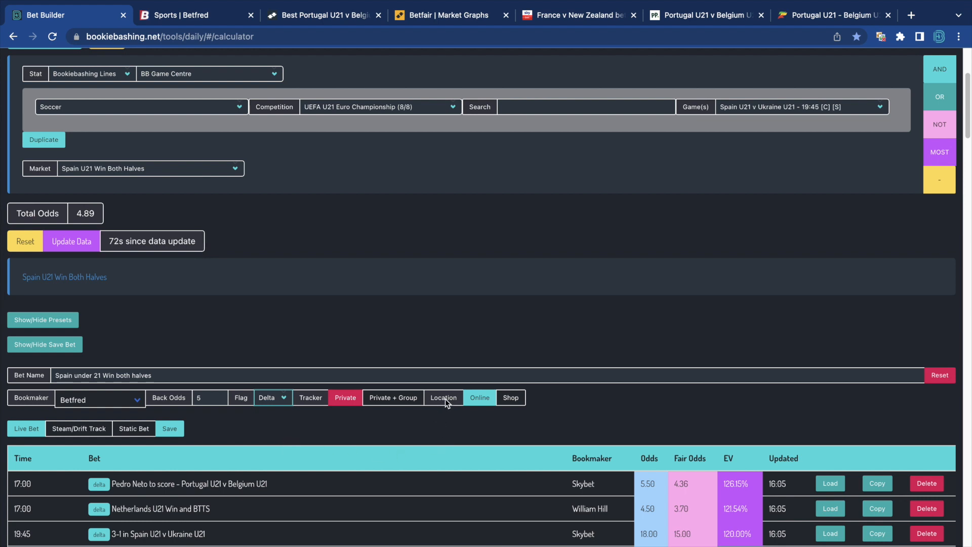
{"action": "left_click", "coordinate": [511, 398]}
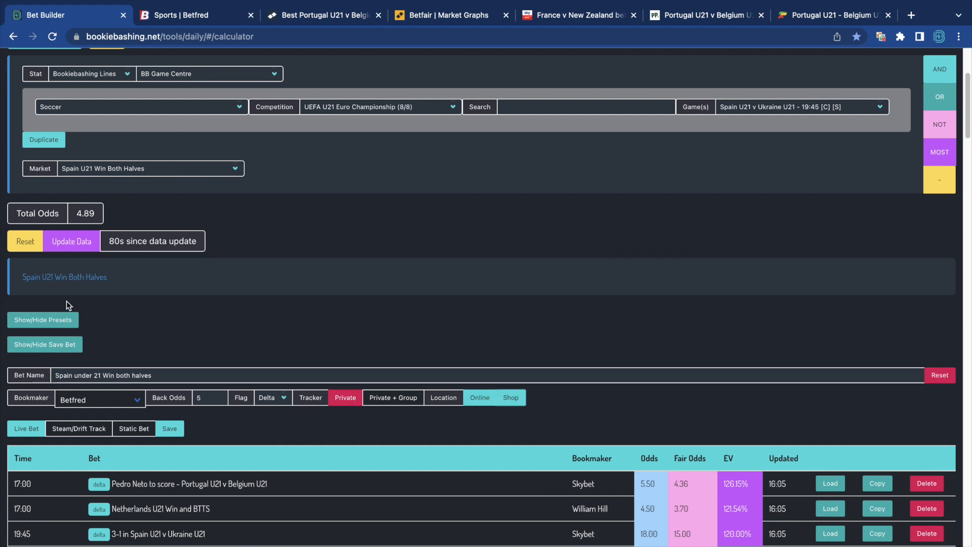
{"action": "left_click", "coordinate": [176, 430]}
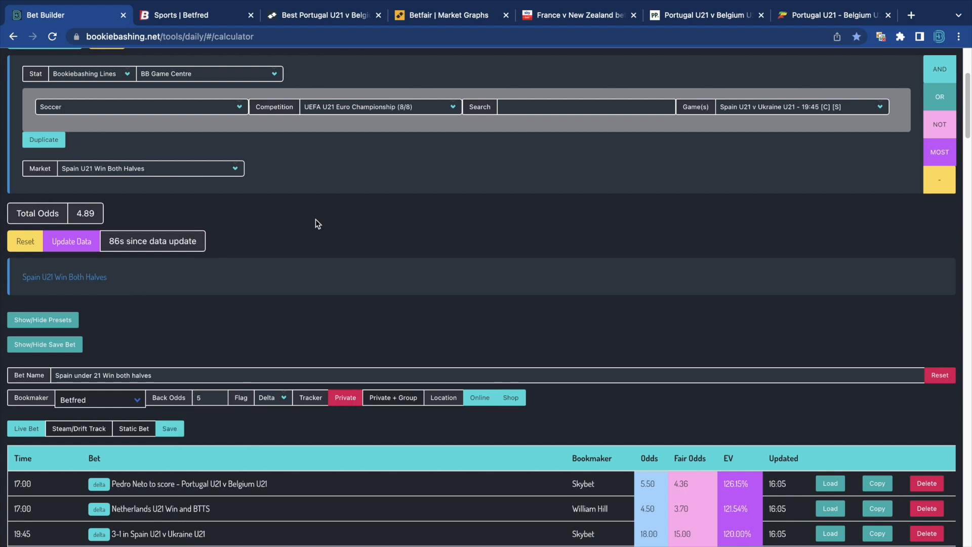
- Open the Bet Tracker in a new tab and check the saved Betfred bet's fair odds and EV
{"action": "scroll", "coordinate": [354, 219], "scroll_direction": "up", "scroll_amount": 1}
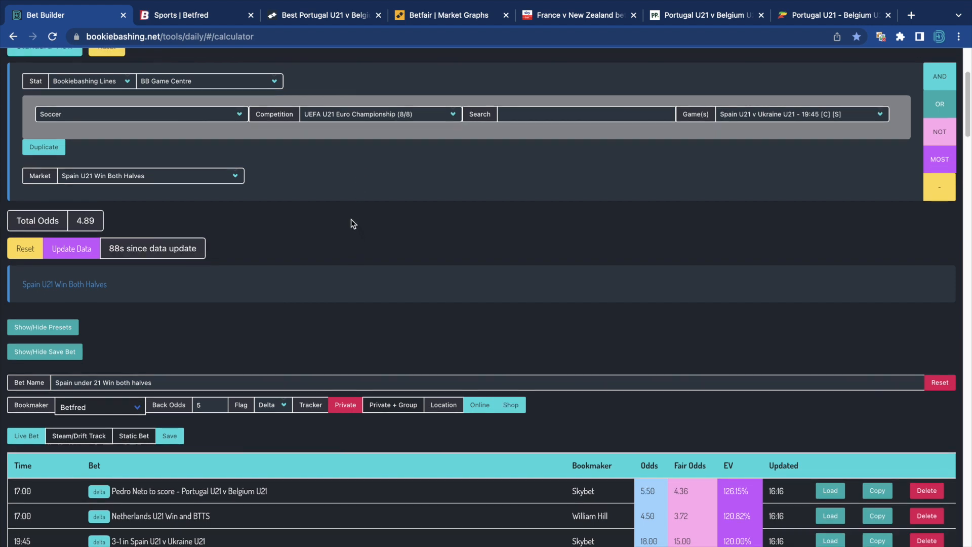
{"action": "scroll", "coordinate": [290, 329], "scroll_direction": "up", "scroll_amount": 5}
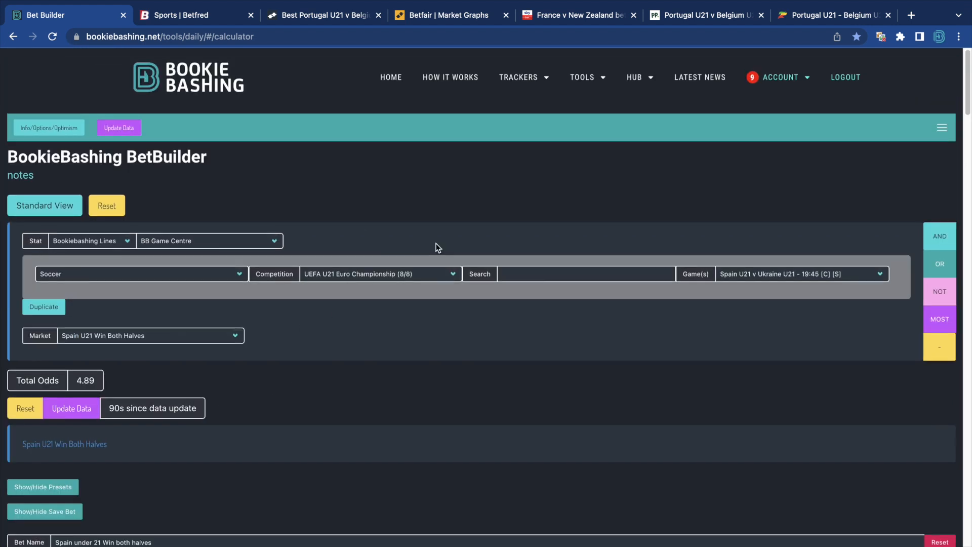
{"action": "mouse_move", "coordinate": [524, 71]}
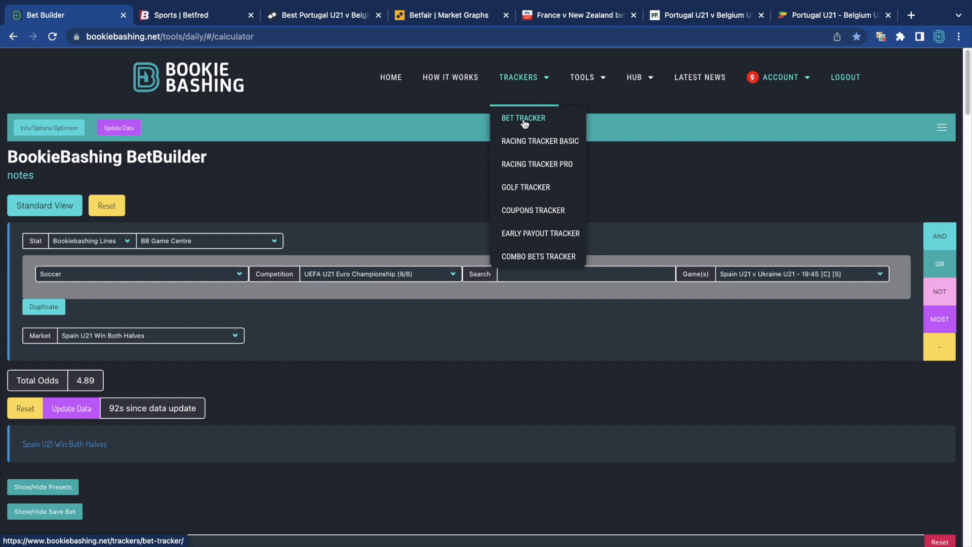
{"action": "middle_click", "coordinate": [523, 118]}
{"action": "scroll", "coordinate": [330, 336], "scroll_direction": "down", "scroll_amount": 2}
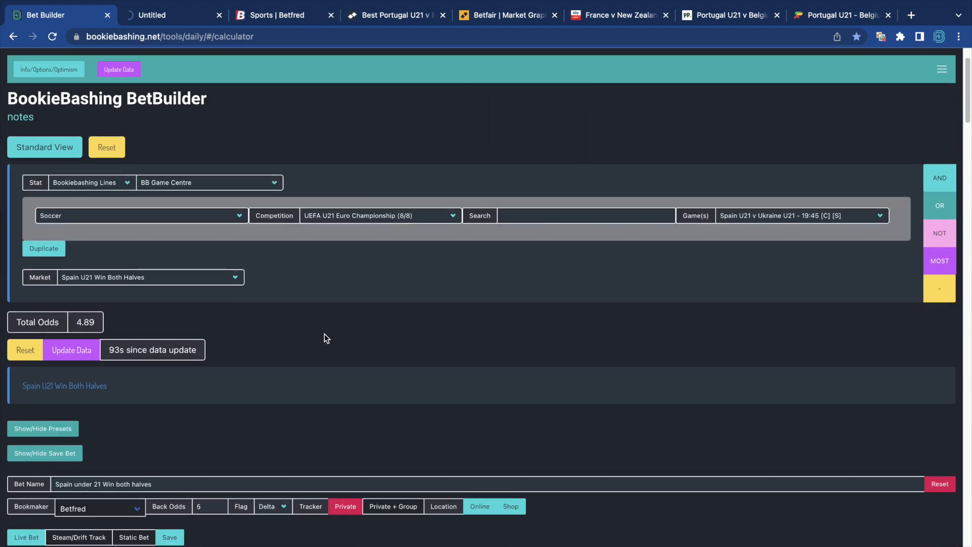
{"action": "left_click", "coordinate": [161, 14]}
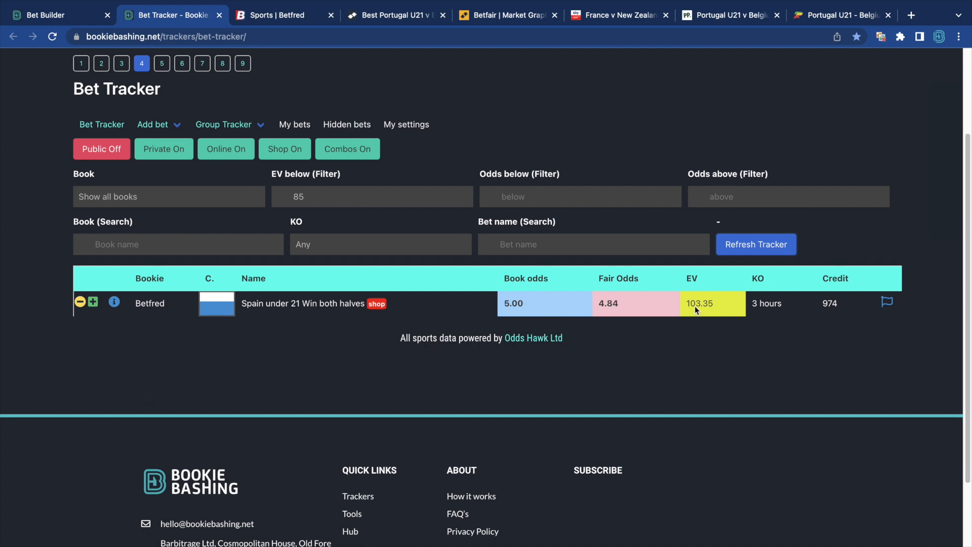
- Return to the Bet Builder and refresh the data to compare its total odds with the tracker's fair odds
{"action": "left_click", "coordinate": [56, 15]}
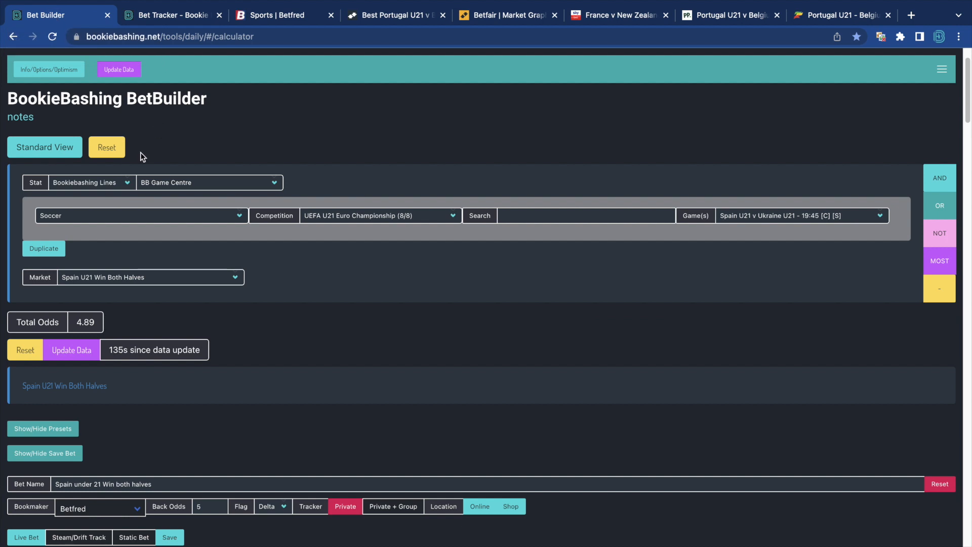
{"action": "left_click", "coordinate": [124, 72]}
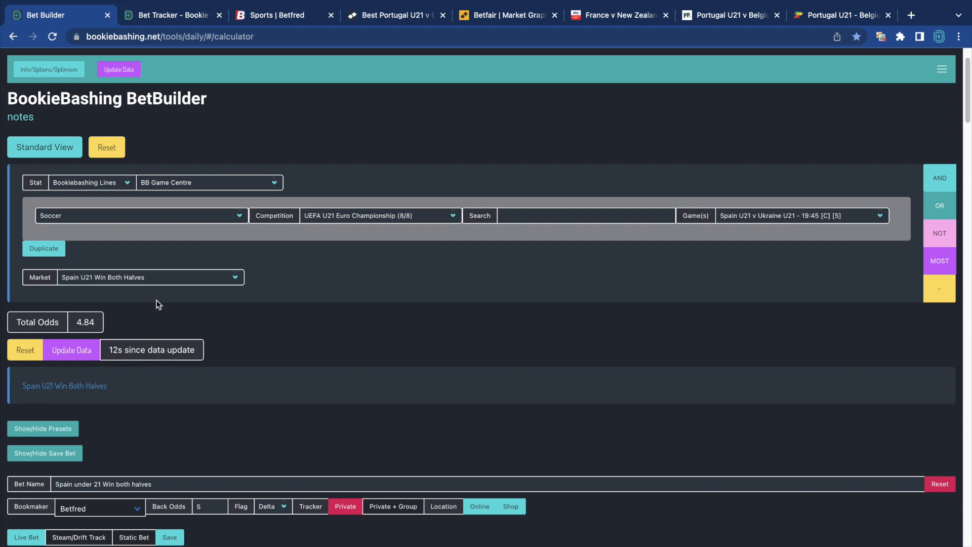
{"action": "scroll", "coordinate": [211, 244], "scroll_direction": "down", "scroll_amount": 2}
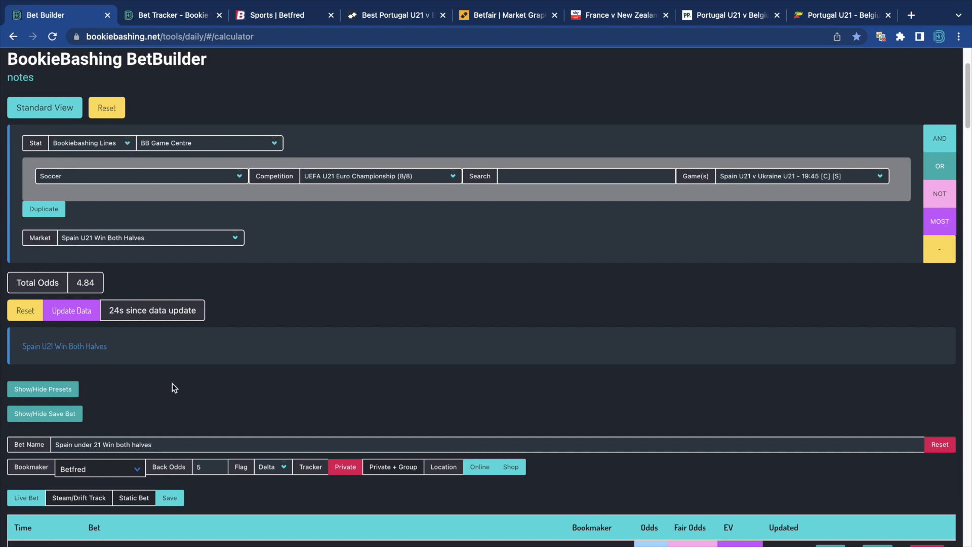
{"action": "scroll", "coordinate": [173, 385], "scroll_direction": "down", "scroll_amount": 1}
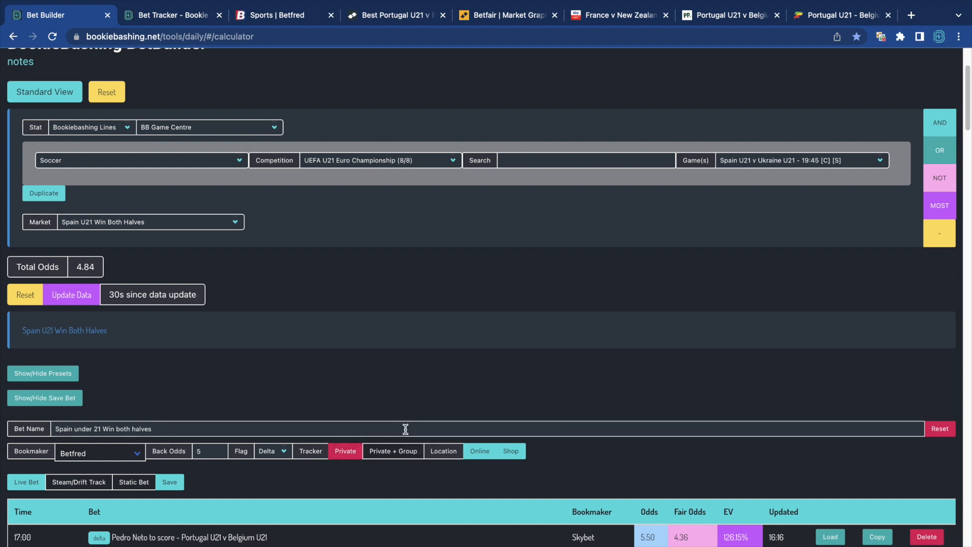
{"action": "scroll", "coordinate": [347, 228], "scroll_direction": "up", "scroll_amount": 1}
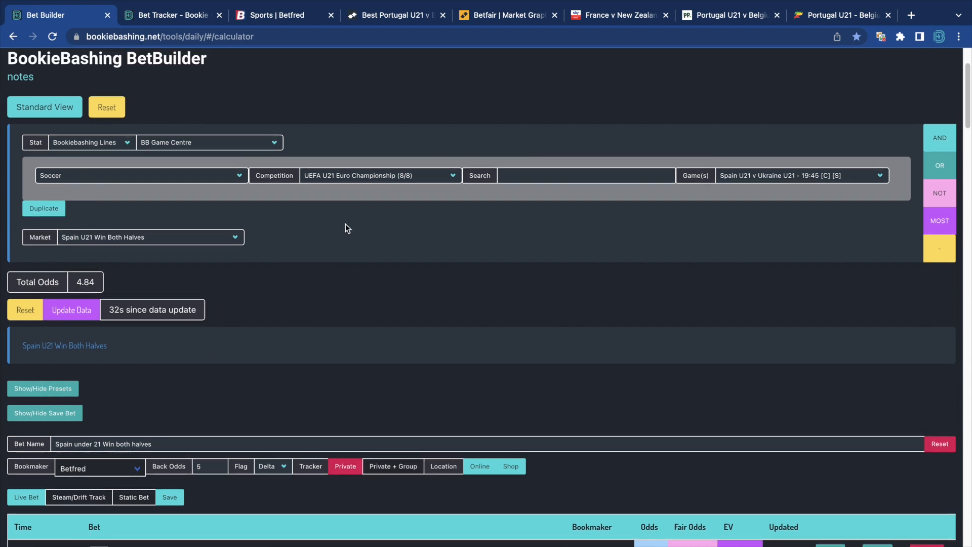
{"action": "scroll", "coordinate": [394, 260], "scroll_direction": "up", "scroll_amount": 1}
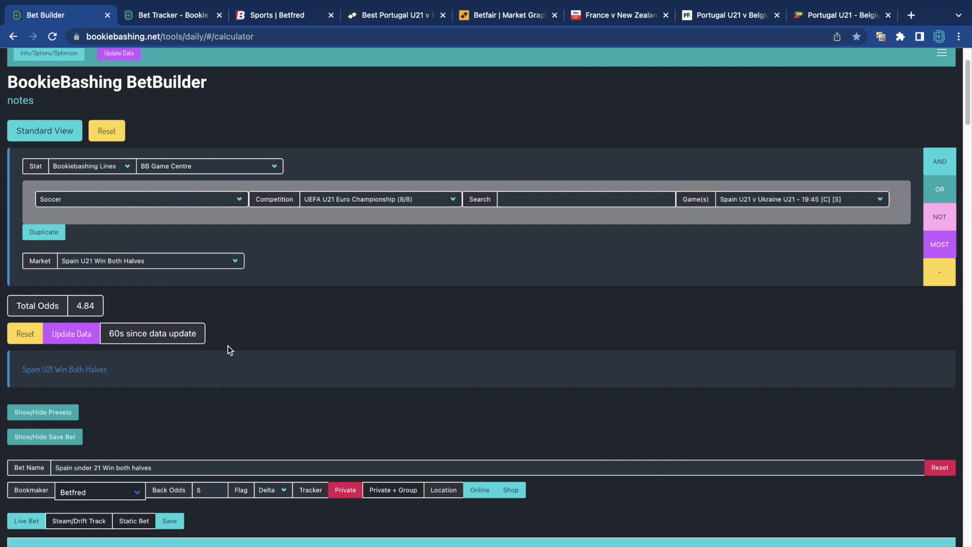
{"action": "left_click", "coordinate": [97, 165]}
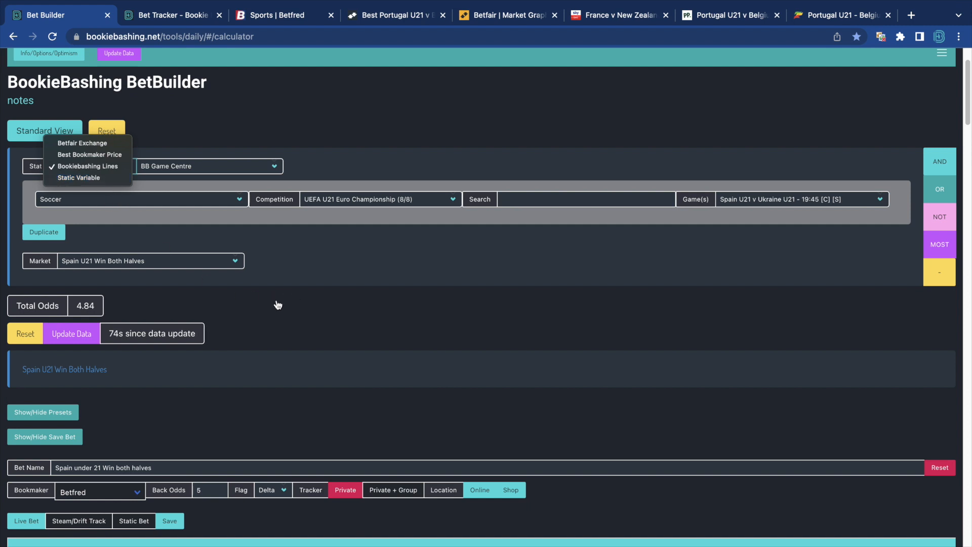
{"action": "left_click", "coordinate": [306, 302]}
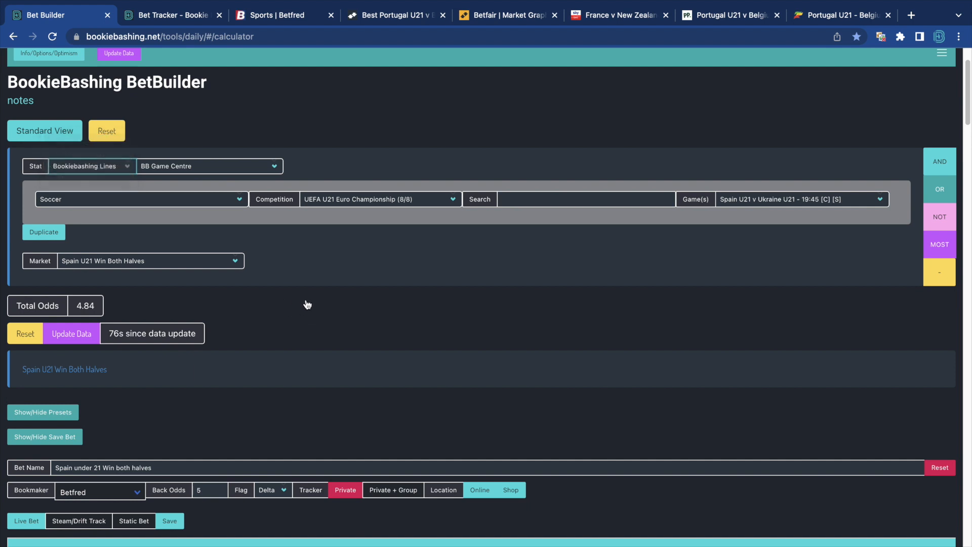
{"action": "scroll", "coordinate": [306, 302], "scroll_direction": "up", "scroll_amount": 1}
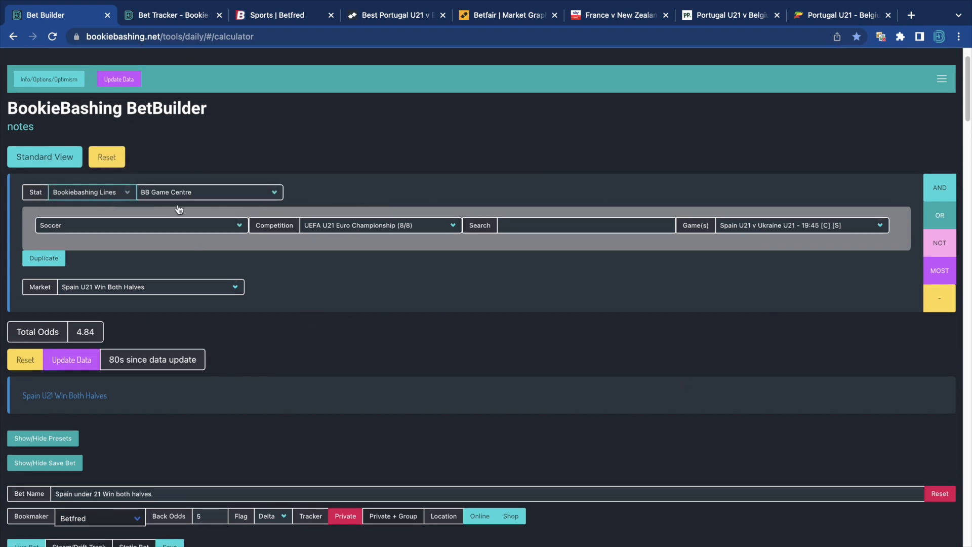
{"action": "left_click", "coordinate": [104, 192]}
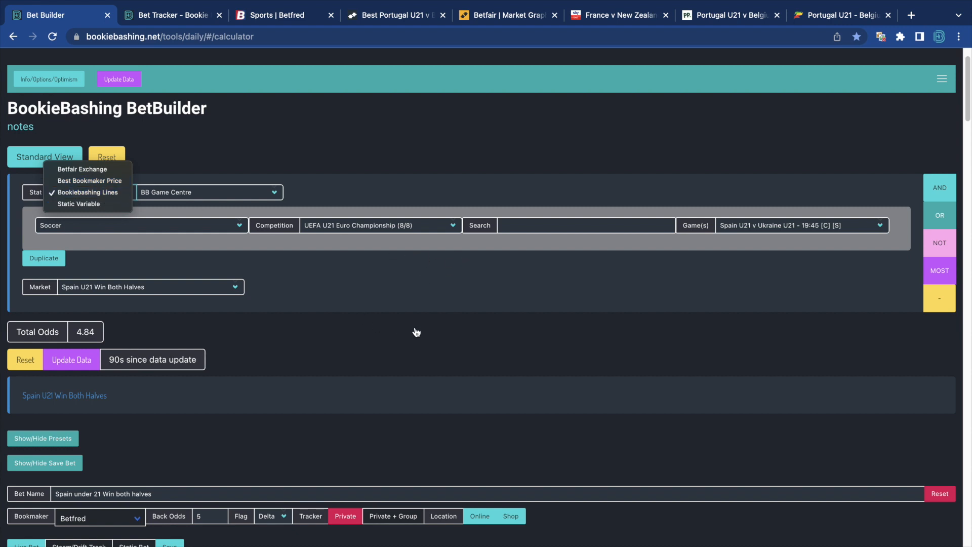
{"action": "left_click", "coordinate": [563, 148]}
{"action": "scroll", "coordinate": [564, 149], "scroll_direction": "up", "scroll_amount": 2}
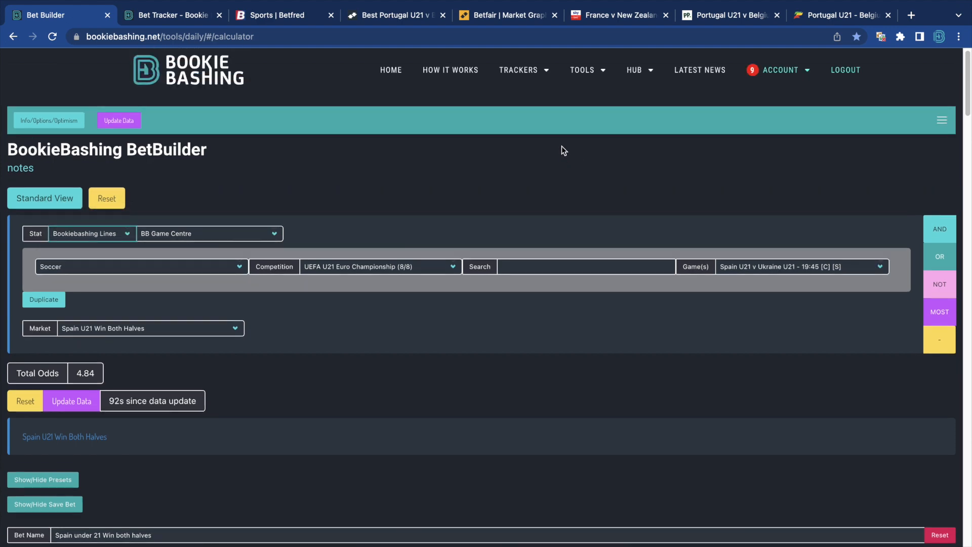
{"action": "mouse_move", "coordinate": [577, 2]}
{"action": "left_click", "coordinate": [670, 9]}
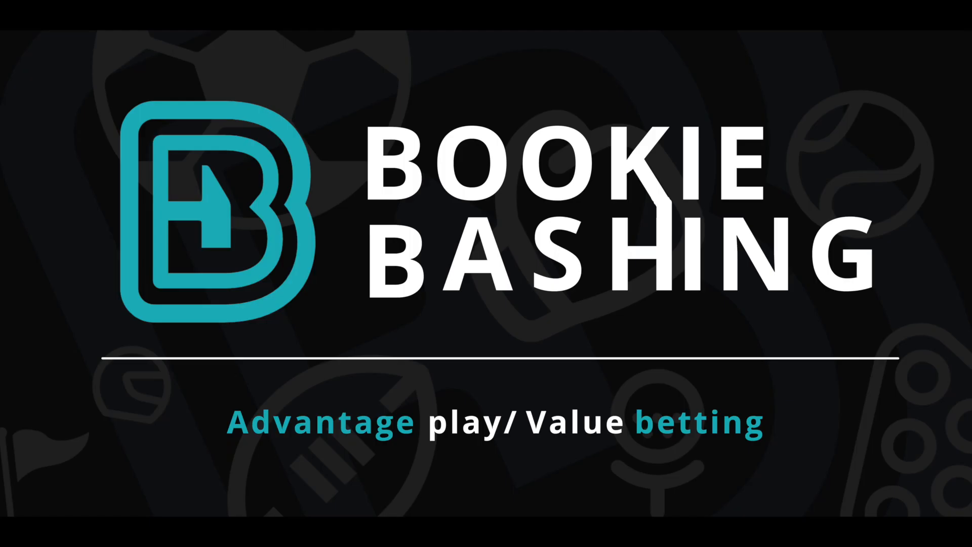